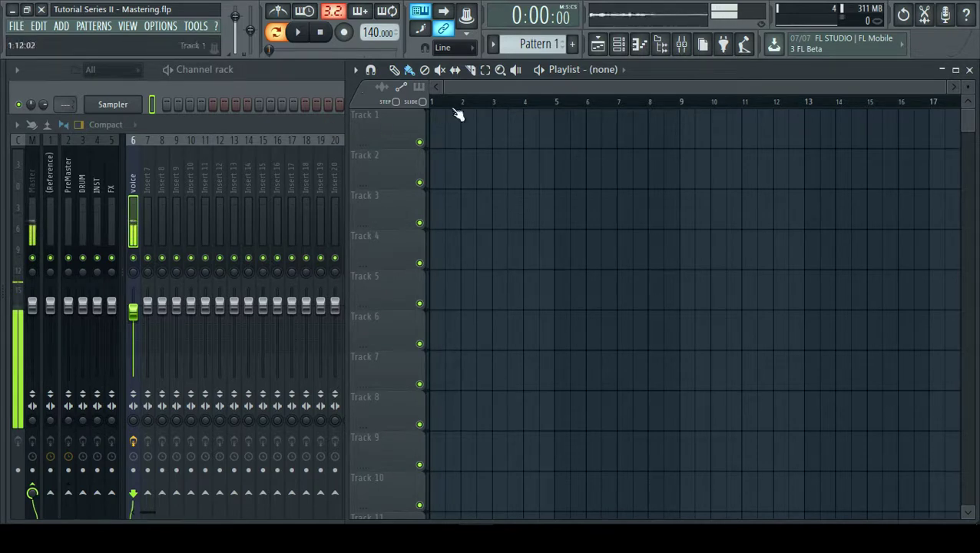
click(322, 76)
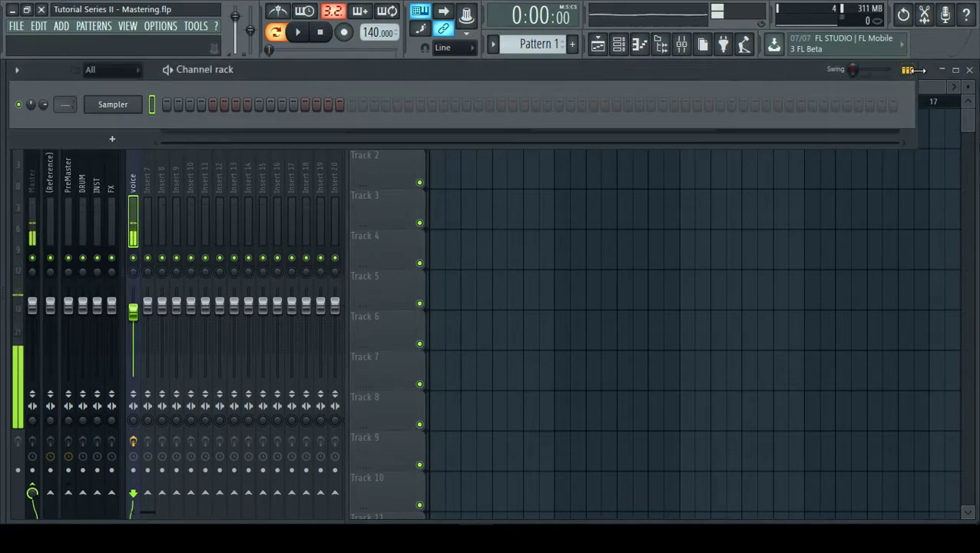
click(919, 71)
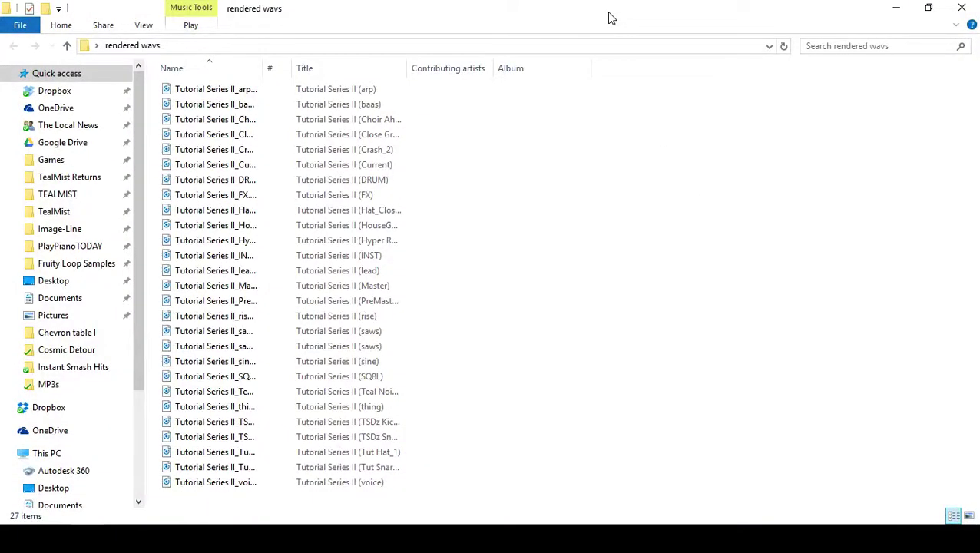
- Widen the Name column in the rendered wavs folder and show Date modified instead of the Title, Contributing artists and Album columns
drag(265, 67, 400, 71)
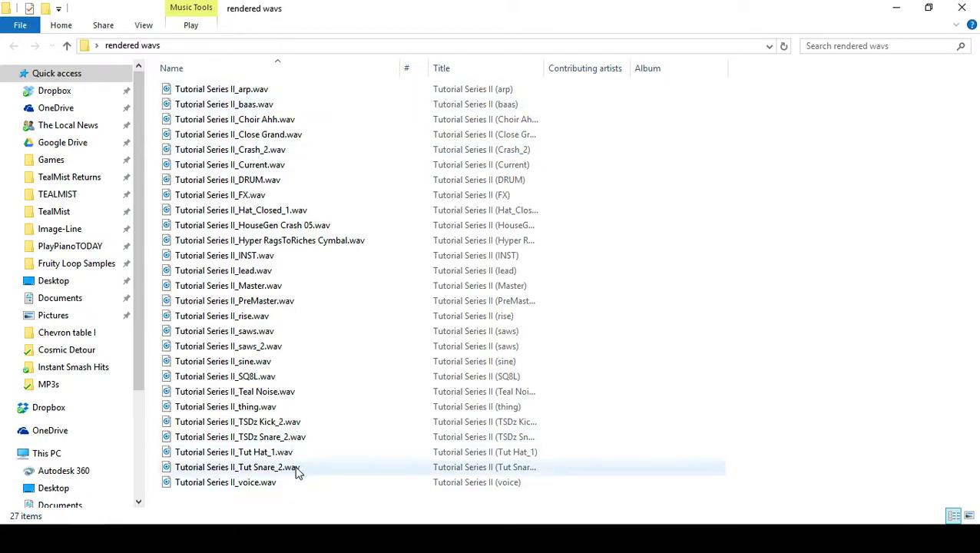
right_click(386, 71)
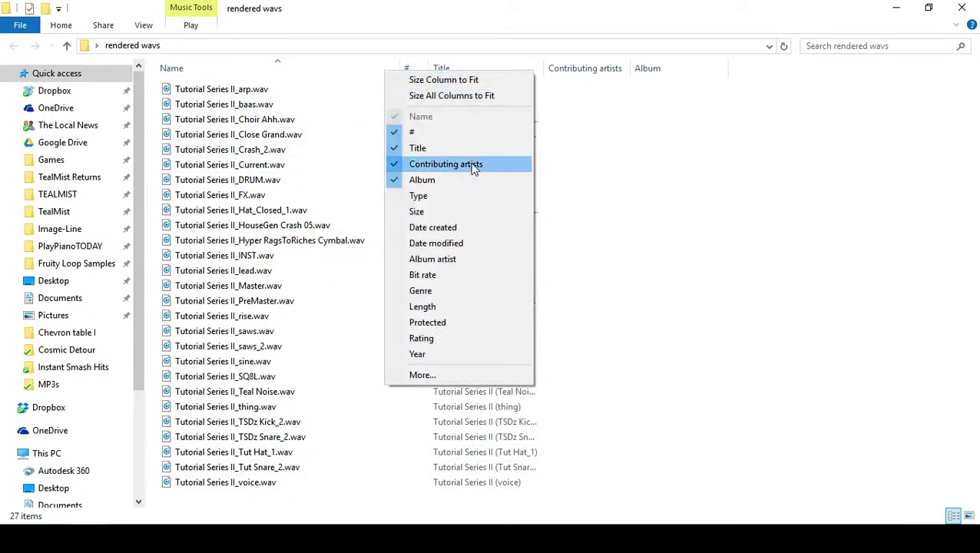
click(475, 149)
right_click(392, 71)
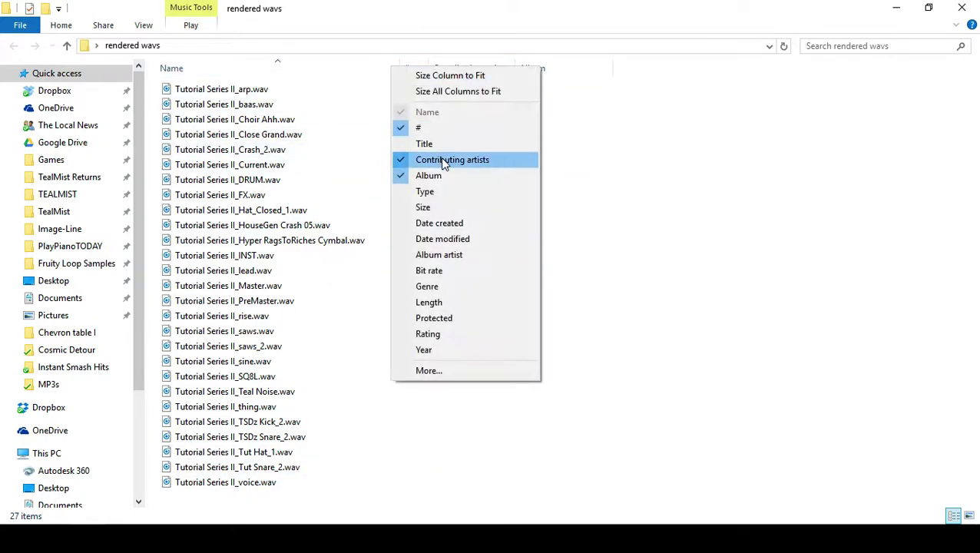
click(446, 159)
right_click(386, 70)
click(424, 177)
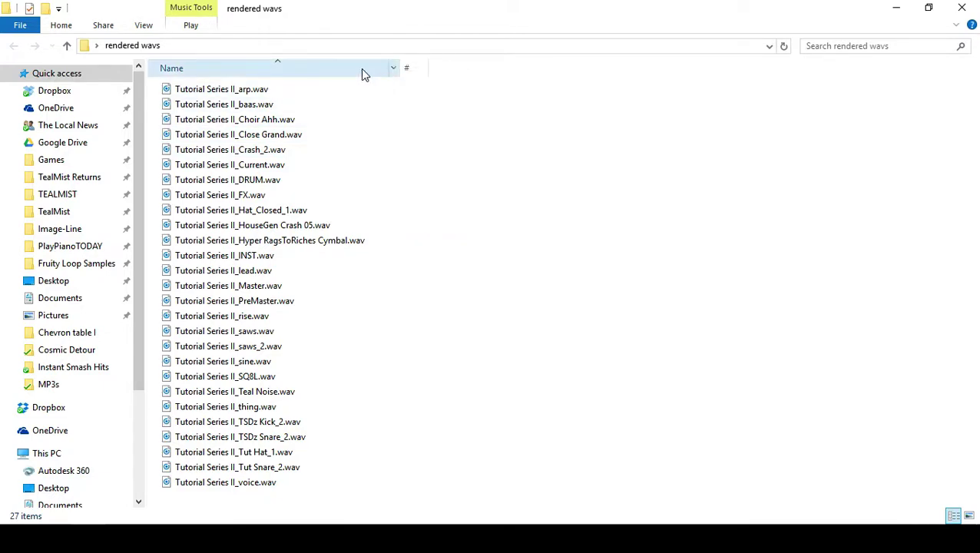
right_click(330, 68)
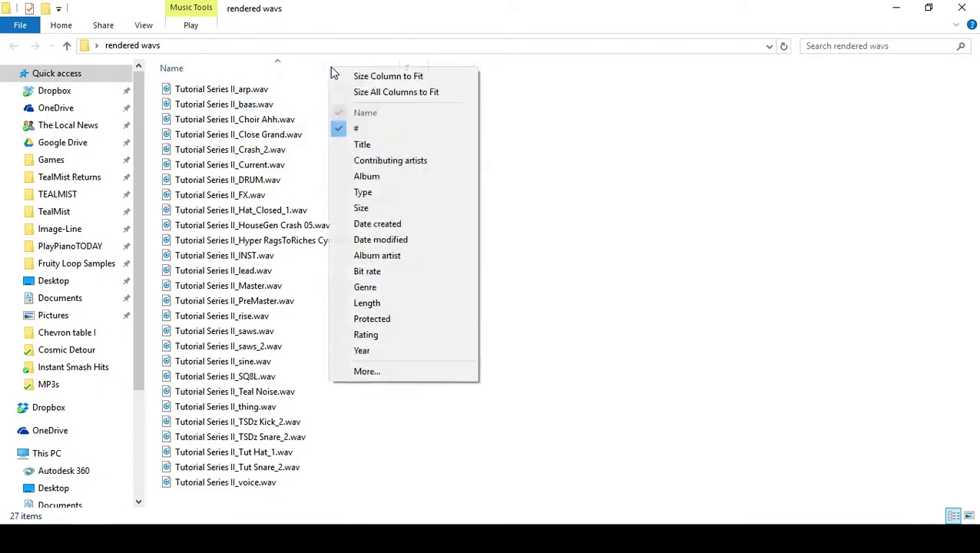
click(427, 239)
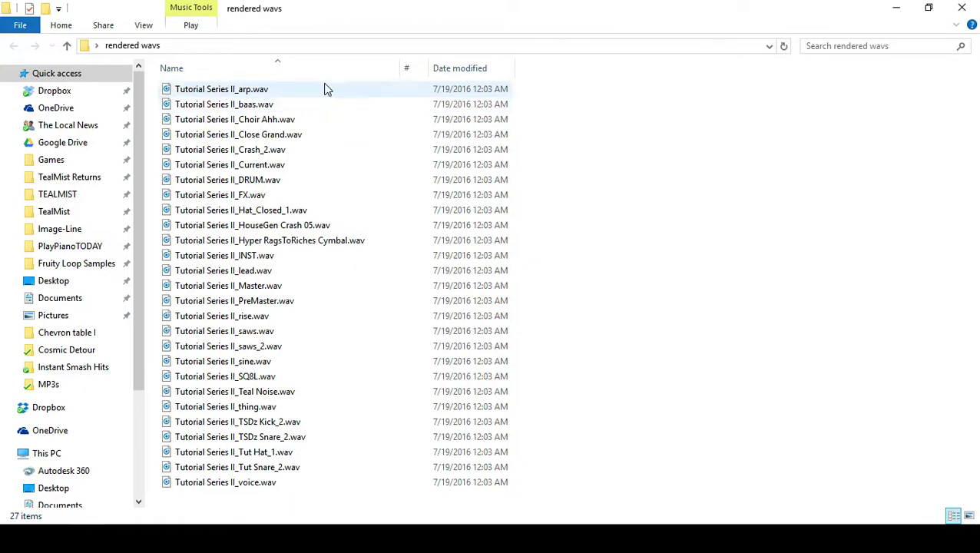
- Delete every file in the rendered wavs folder except the DRUM, FX and INST wavs
key(ctrl+a)
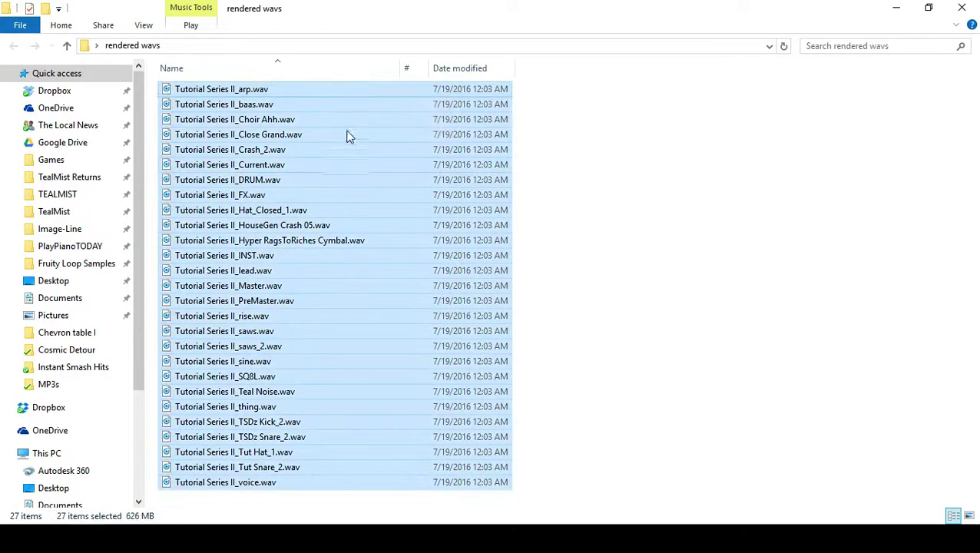
ctrl+click(301, 179)
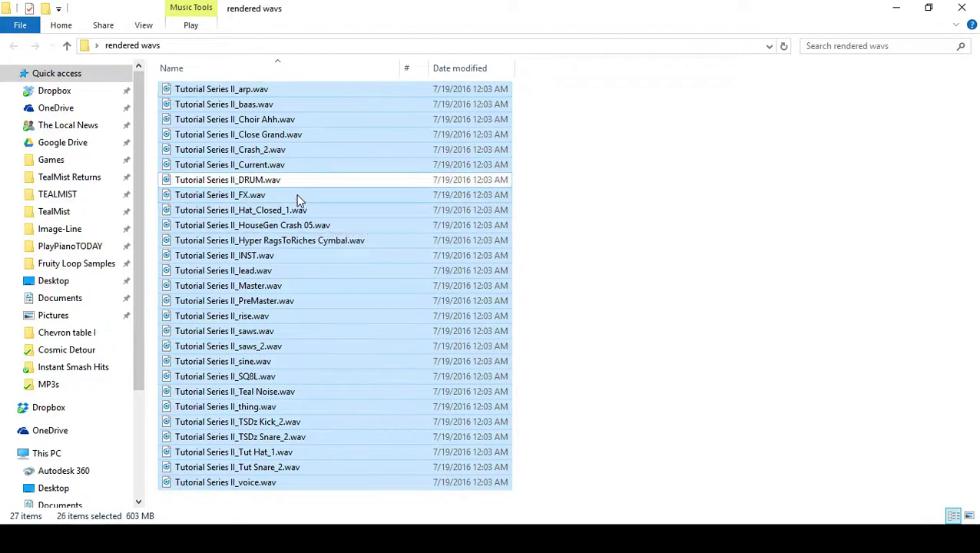
ctrl+click(296, 194)
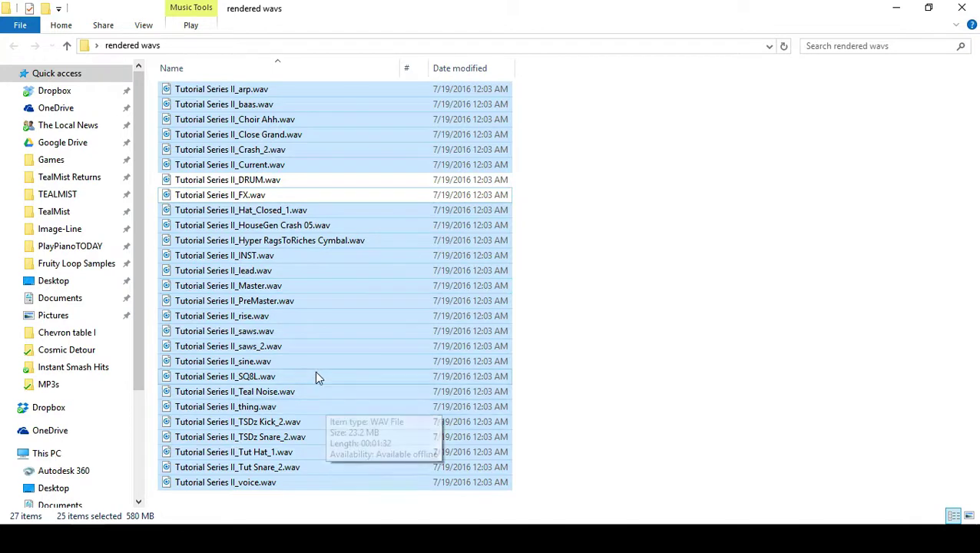
ctrl+click(279, 257)
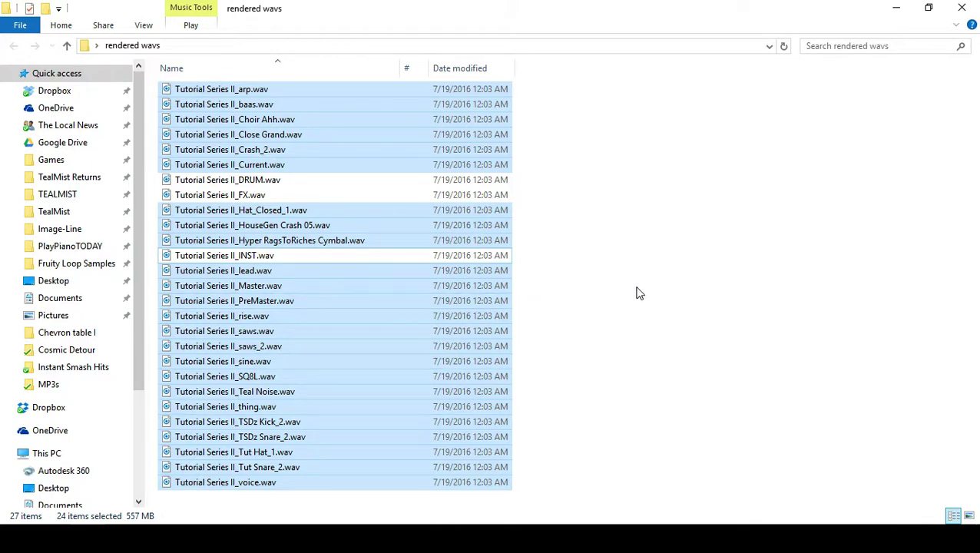
key(Delete)
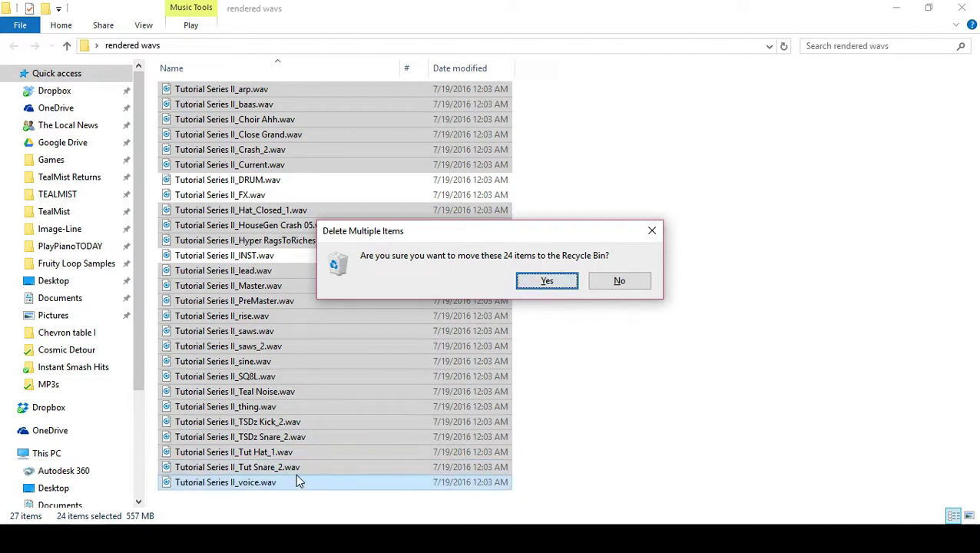
click(547, 281)
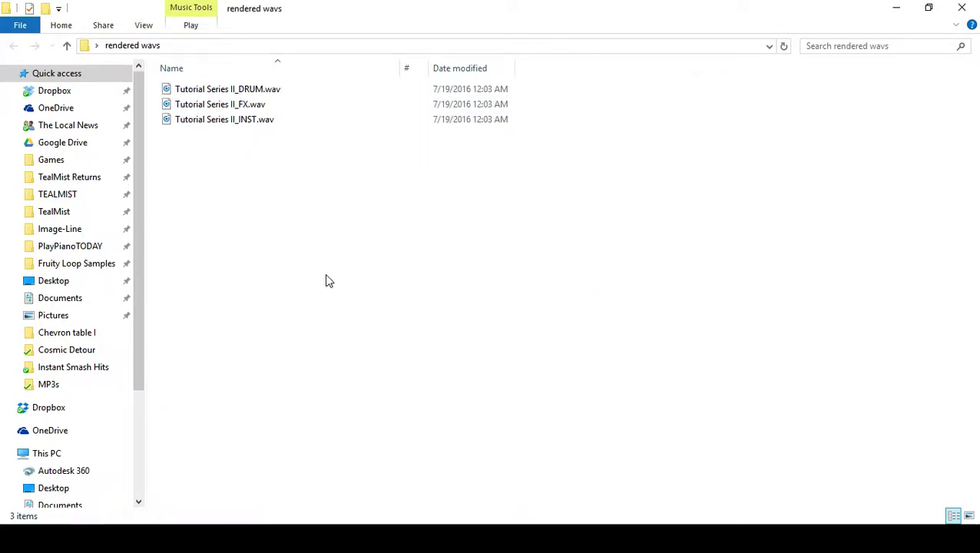
- Bring the DRUM, FX and INST wavs into the FL Studio playlist, starting at bar 1 on Tracks 1 to 3
drag(311, 195, 241, 86)
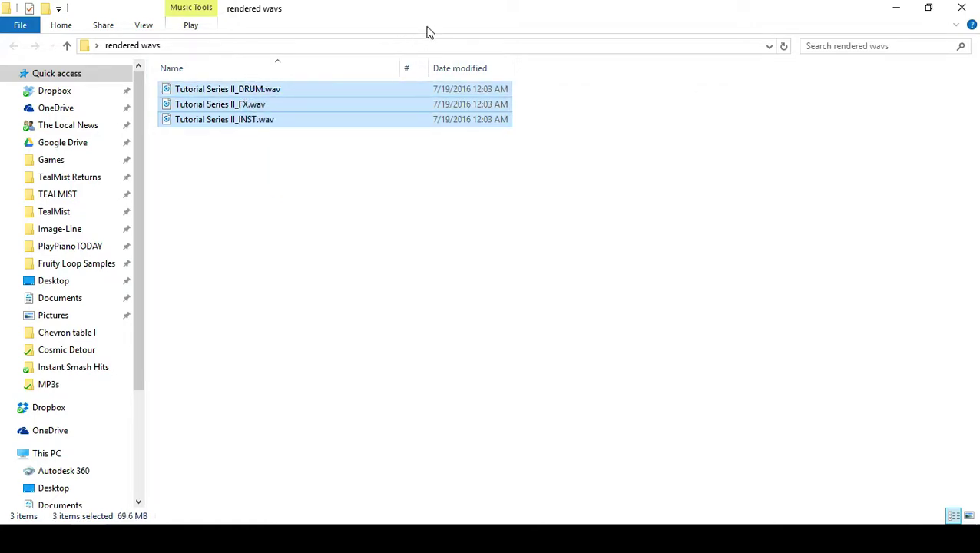
double_click(428, 32)
drag(278, 147, 716, 139)
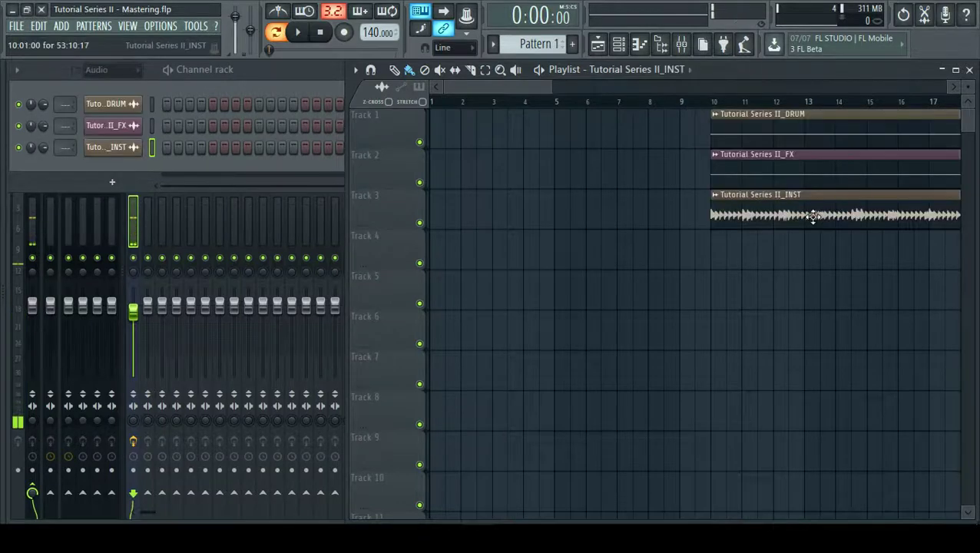
drag(847, 136, 367, 80)
click(709, 313)
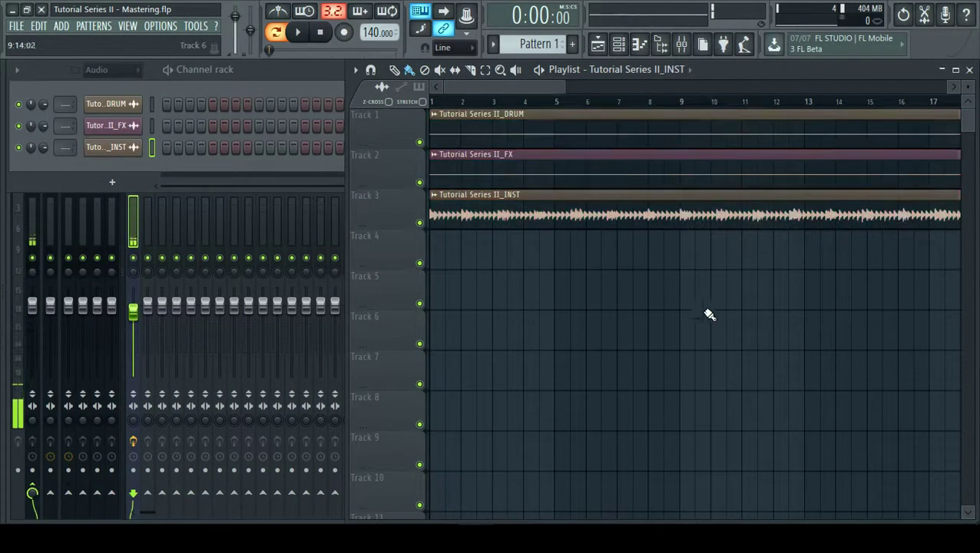
- Check the DRUM sample's embedded tempo with time-stretch autodetection, keep its stretching settings, and set the project tempo to 120 BPM
scroll(696, 305, down, 4)
double_click(587, 134)
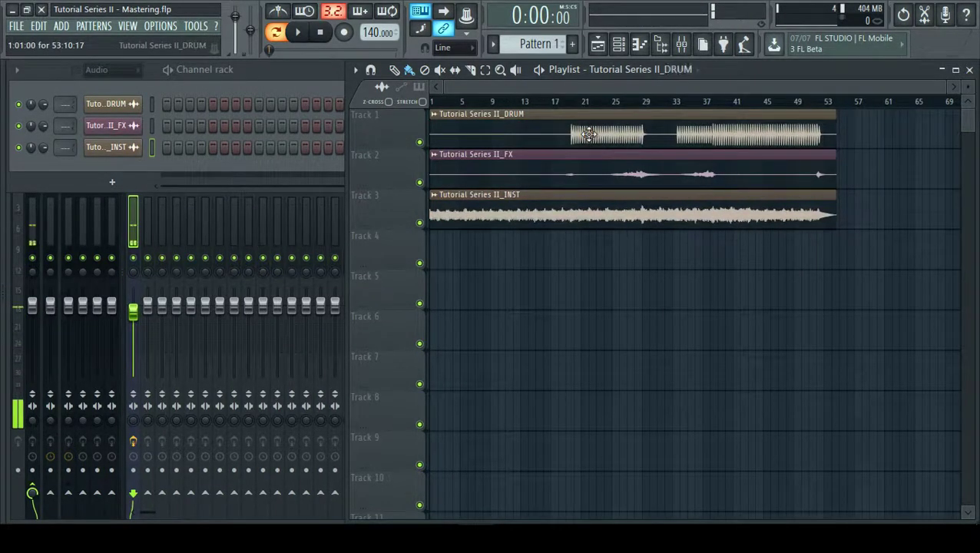
right_click(351, 321)
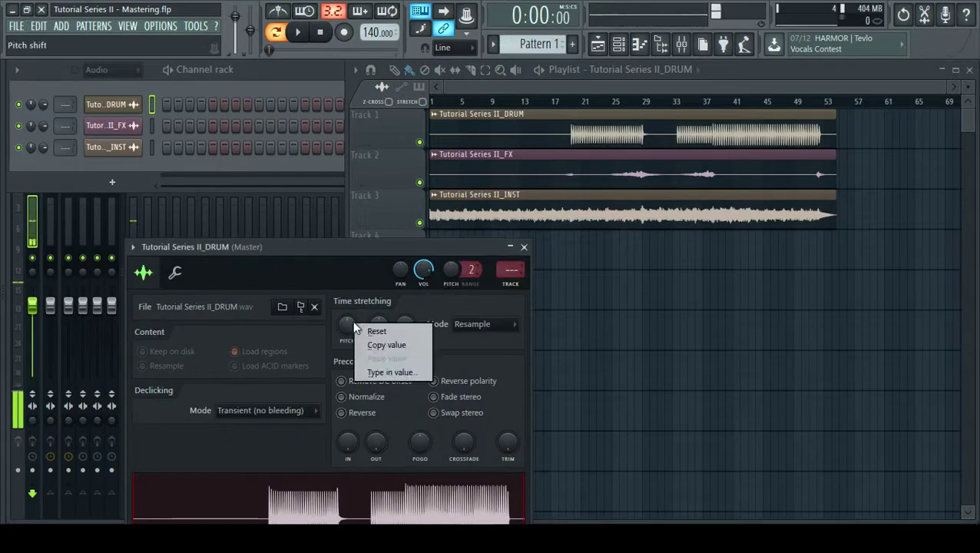
click(397, 346)
right_click(405, 326)
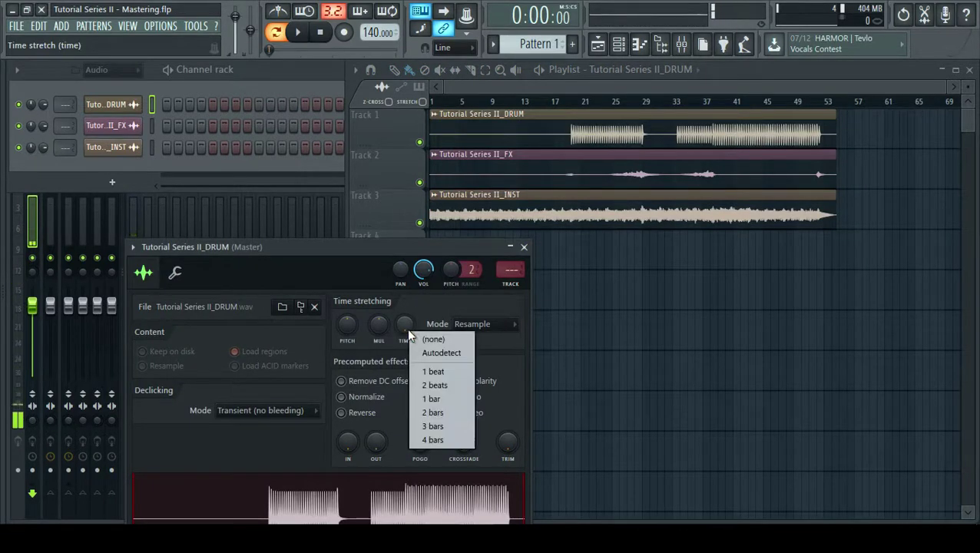
click(438, 356)
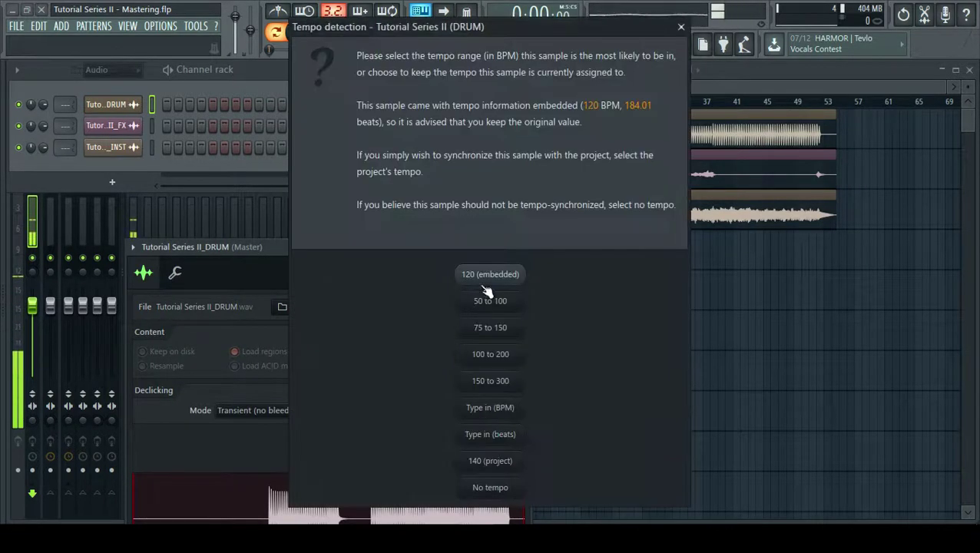
click(680, 27)
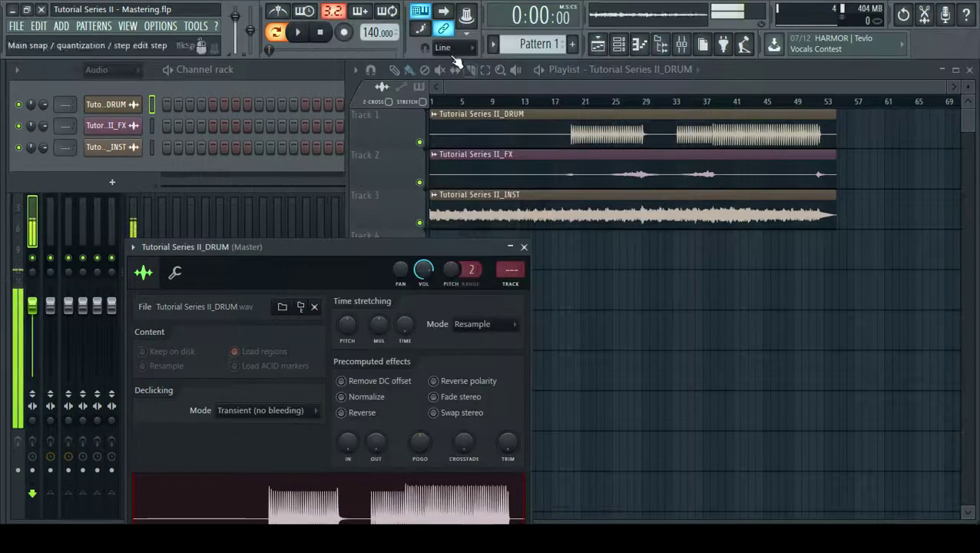
drag(377, 32, 378, 83)
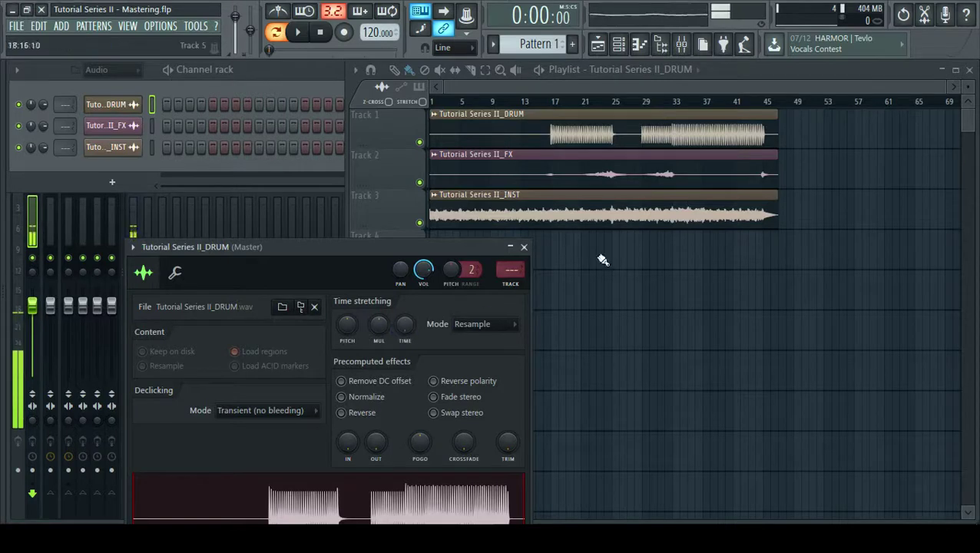
- Examine how the DRUM, FX and INST clips line up with the playlist's bar lines at close and wide zoom
right_click(707, 295)
scroll(707, 195, up, 3)
scroll(635, 167, up, 5)
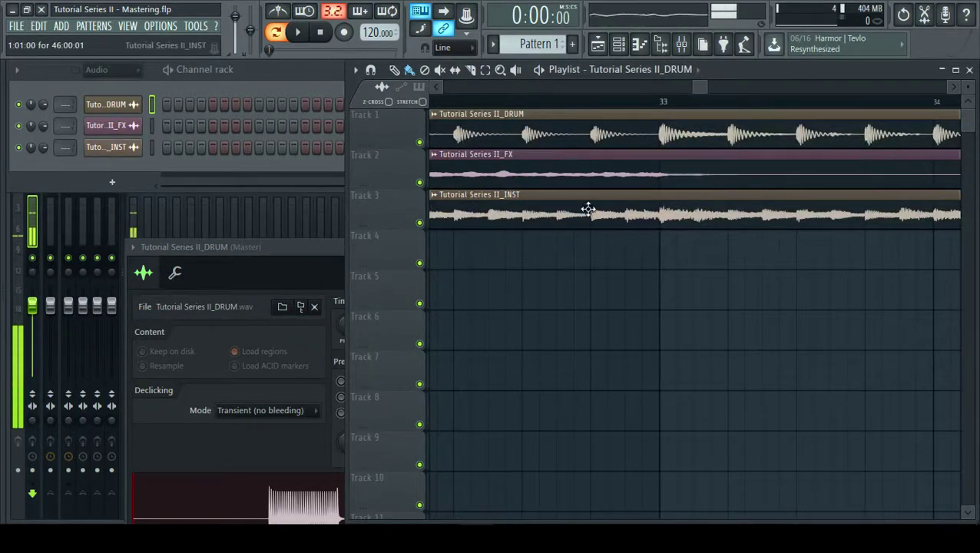
scroll(586, 212, down, 8)
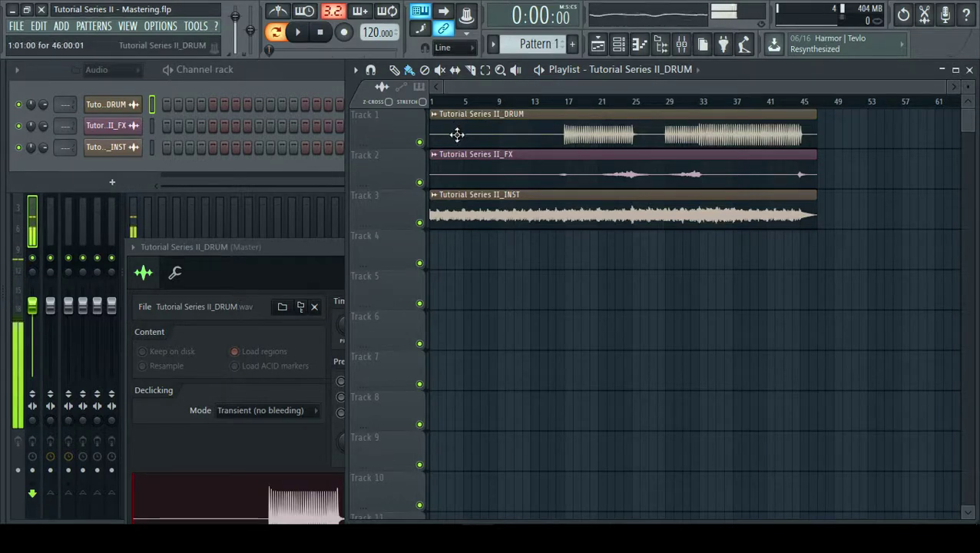
scroll(433, 159, up, 5)
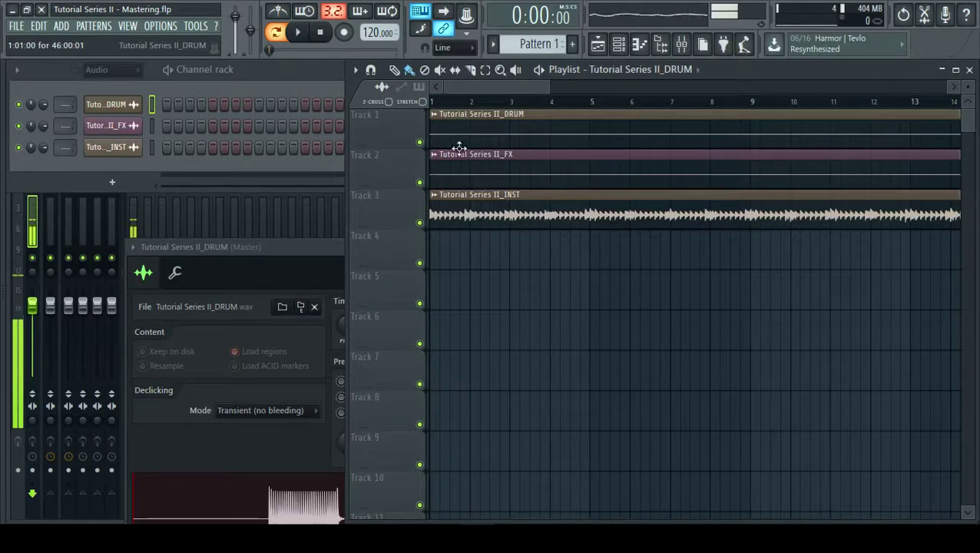
scroll(458, 147, down, 2)
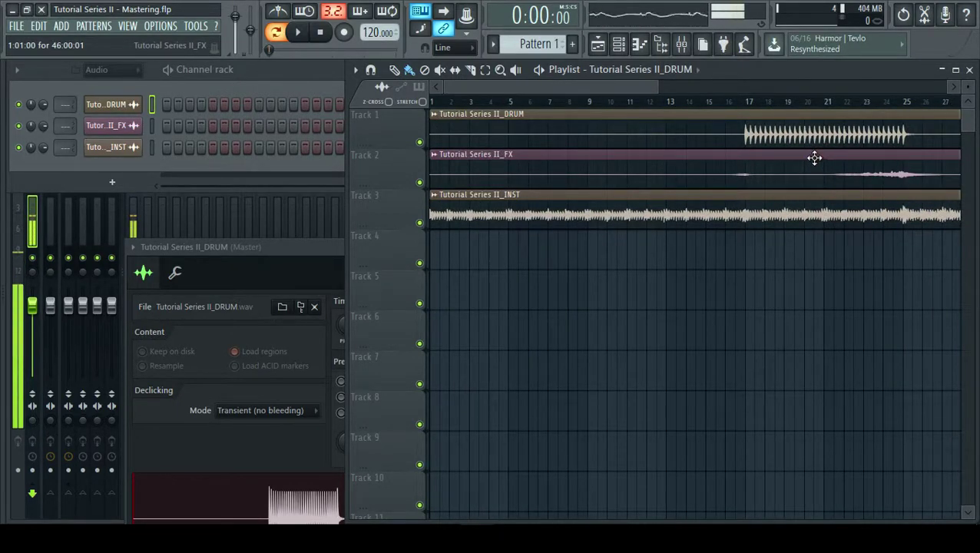
scroll(803, 162, down, 2)
scroll(779, 168, down, 2)
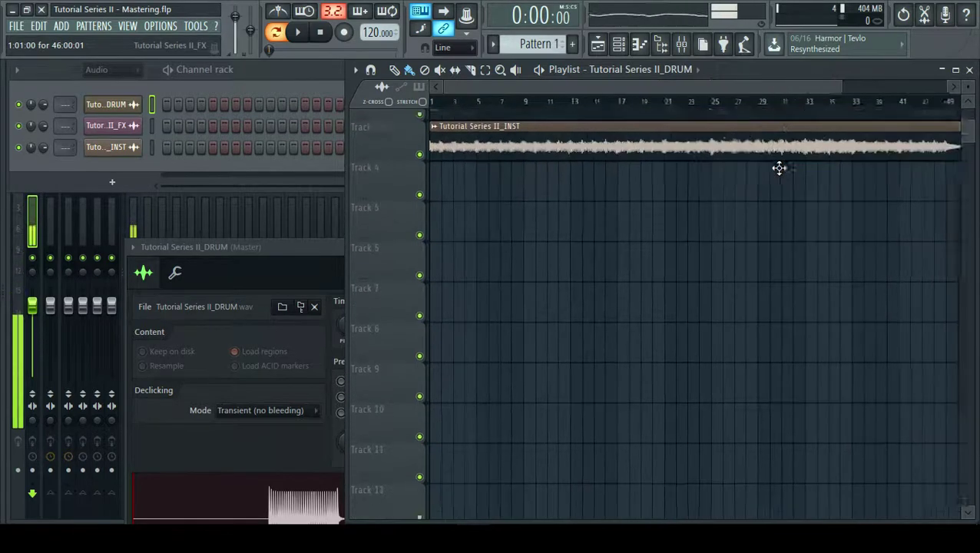
- Swap the lower two clips so that INST sits on Track 2 and FX on Track 3, both starting at bar 1
drag(639, 165, 521, 254)
drag(493, 185, 493, 145)
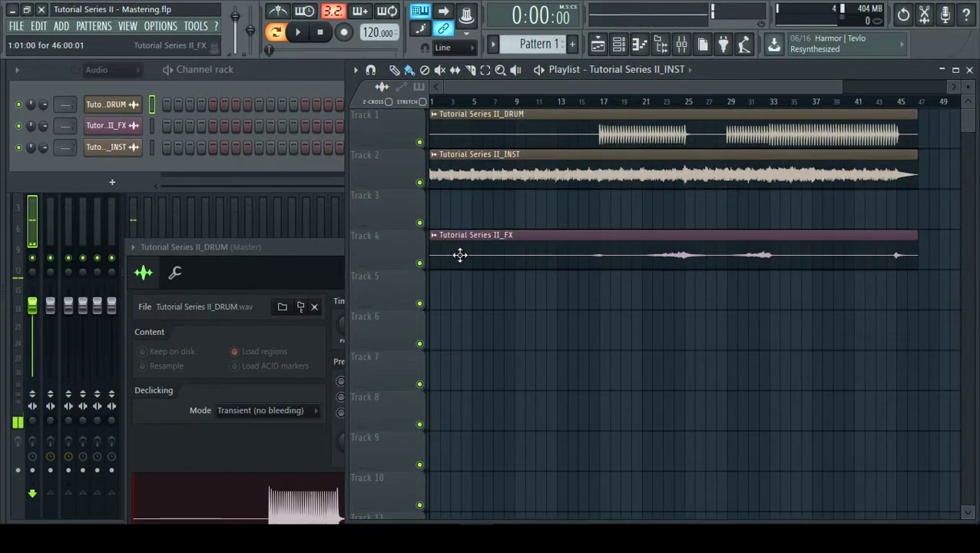
drag(460, 256, 427, 214)
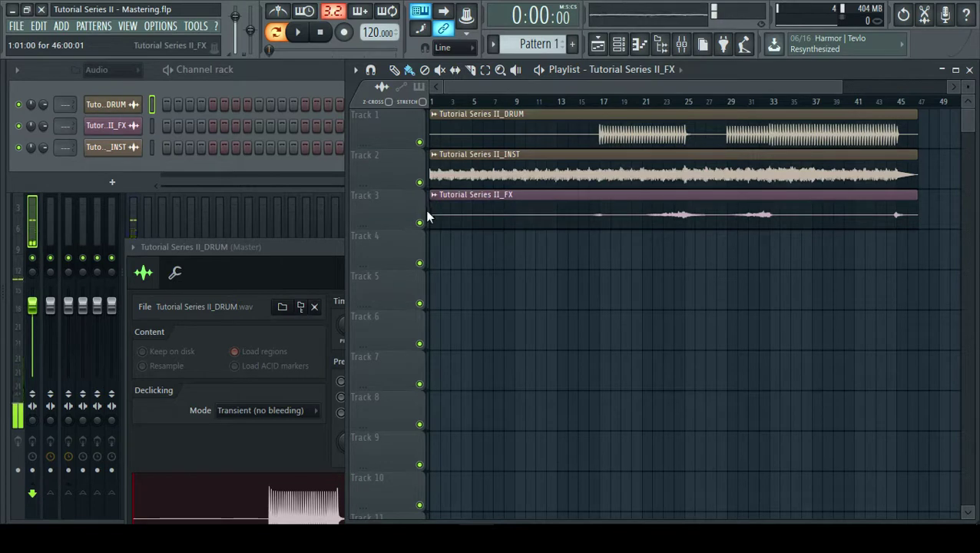
- Auto-name the first three playlist tracks after their DRUM, INST and FX clips
right_click(388, 129)
click(443, 159)
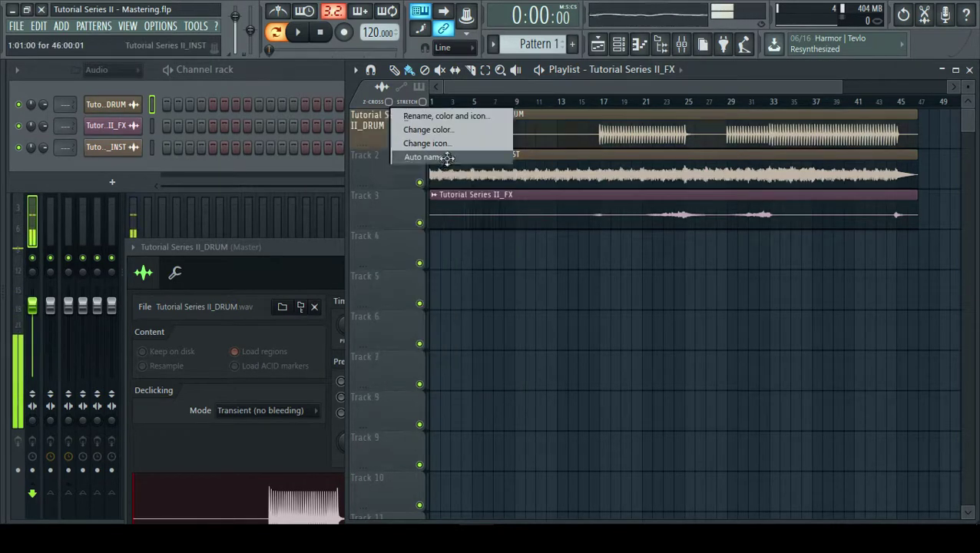
right_click(401, 182)
click(452, 195)
right_click(402, 207)
click(495, 238)
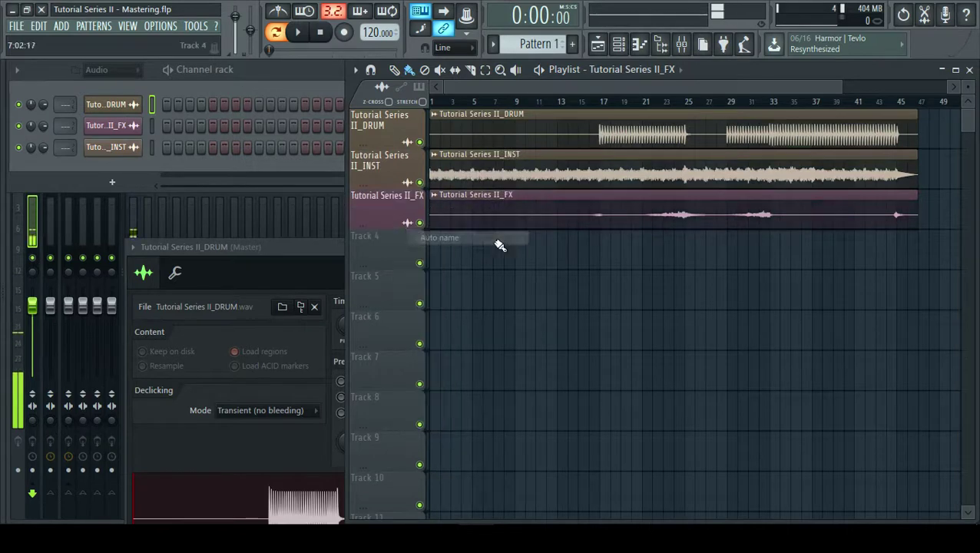
scroll(503, 246, down, 1)
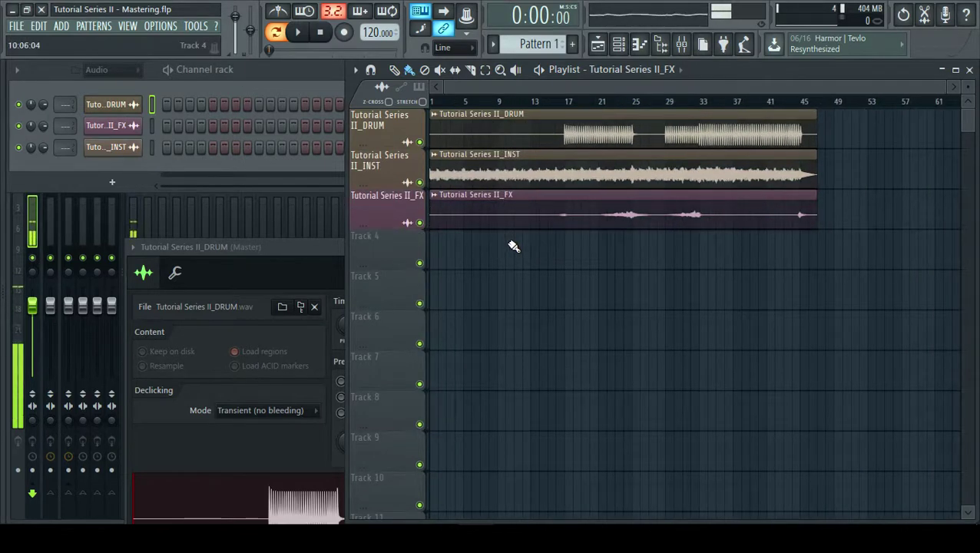
scroll(498, 274, up, 2)
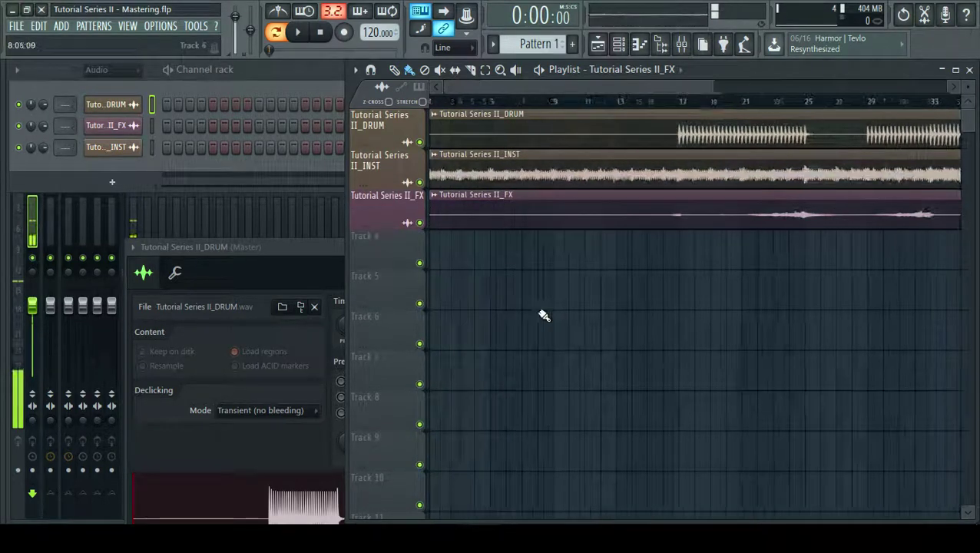
scroll(542, 317, down, 2)
scroll(599, 265, up, 5)
drag(643, 164, 536, 287)
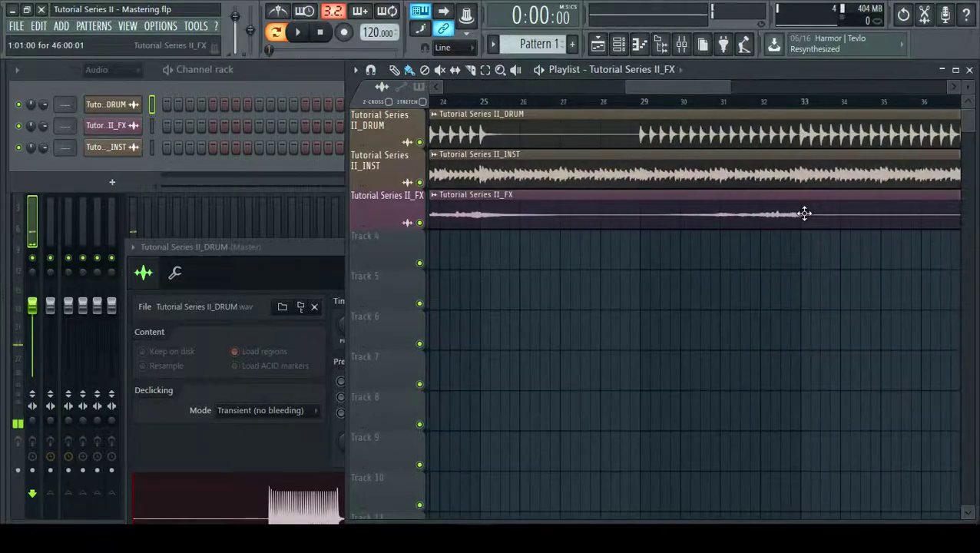
- Check the DRUM, INST and FX clips against the bar lines after bar 24 and across the whole arrangement
scroll(805, 214, up, 3)
drag(769, 219, 561, 244)
drag(814, 229, 473, 250)
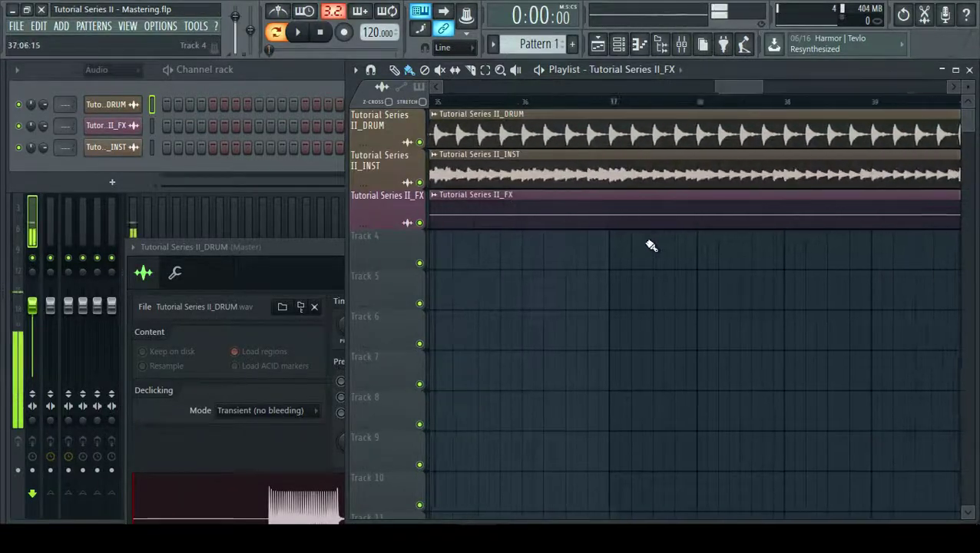
scroll(651, 245, down, 3)
scroll(651, 245, down, 3)
drag(790, 284, 925, 311)
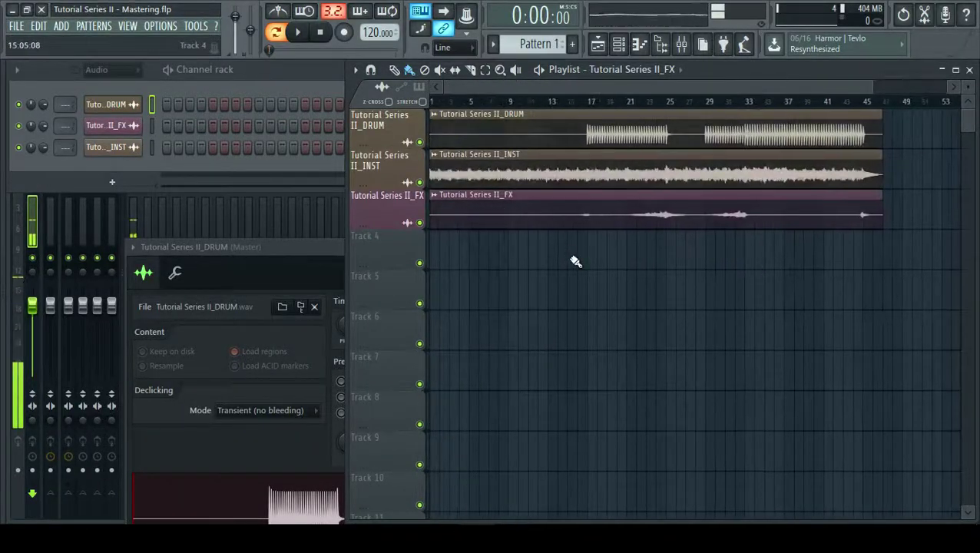
- Route the DRUM, INST and FX channels together to consecutive mixer tracks starting at Insert 7
key(ctrl+a)
click(280, 73)
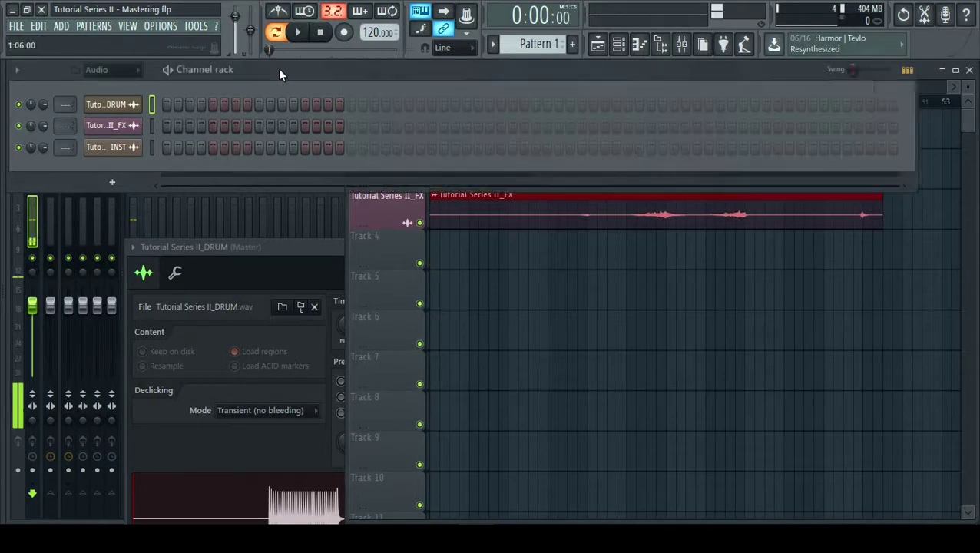
click(134, 143)
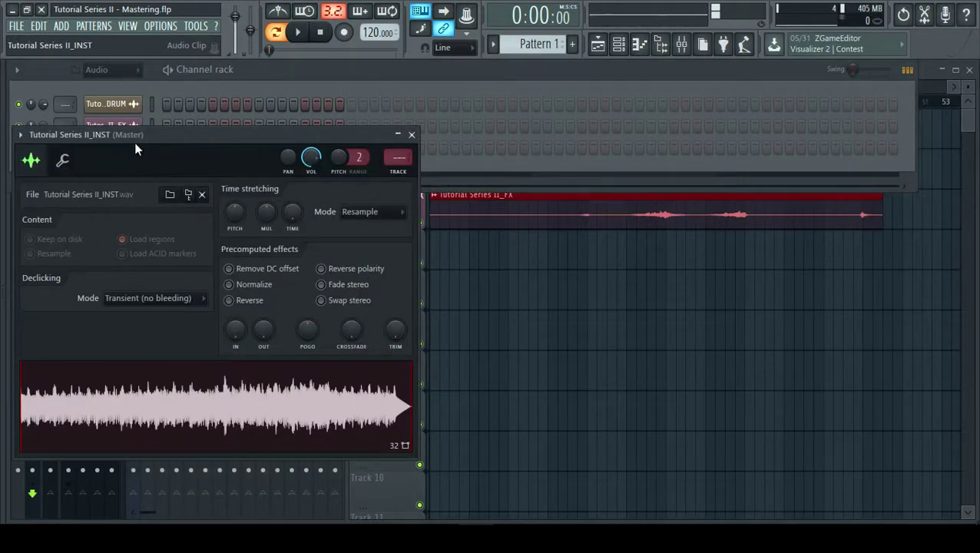
click(281, 69)
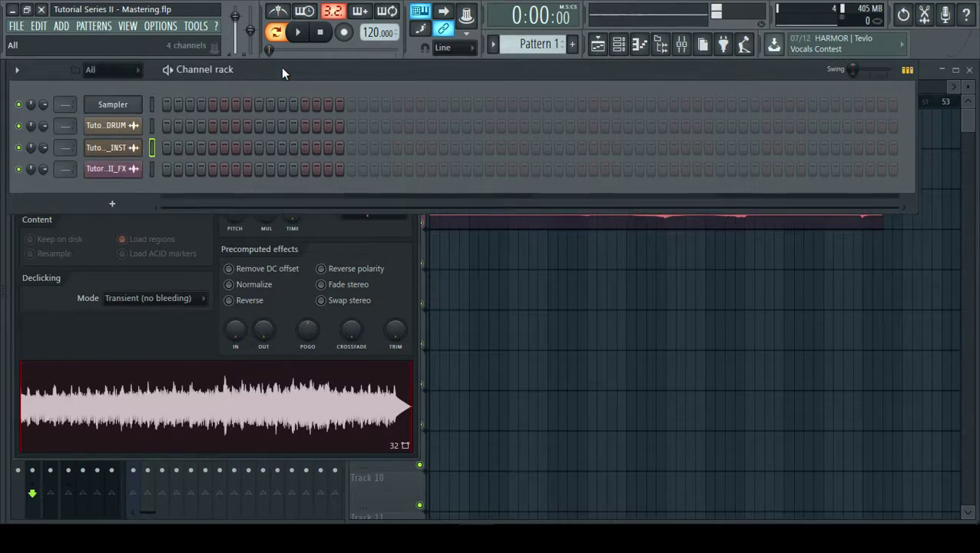
drag(152, 125, 152, 169)
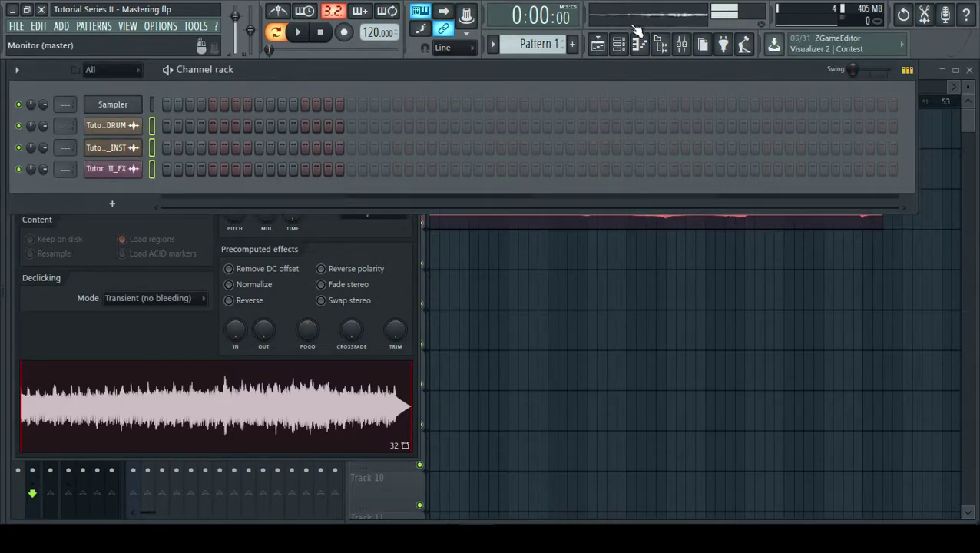
click(682, 44)
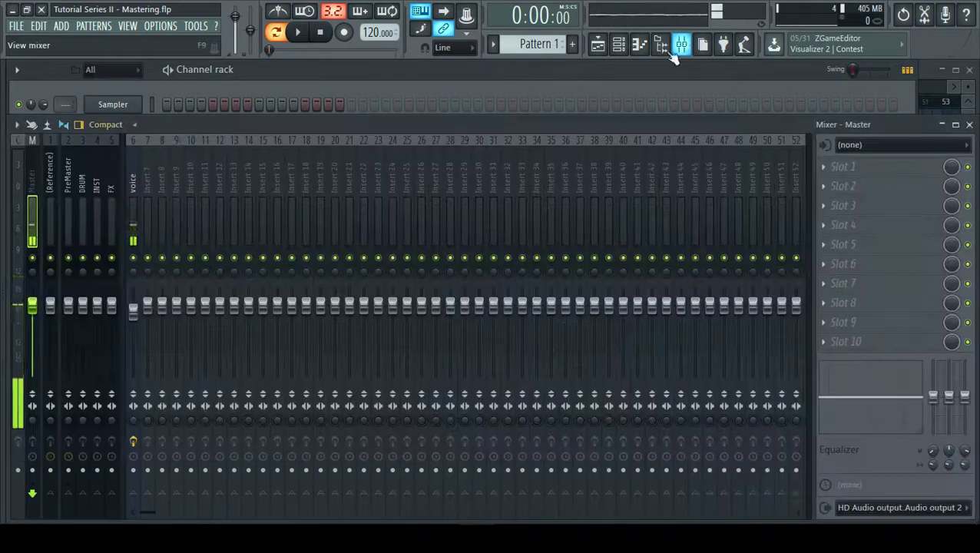
right_click(153, 188)
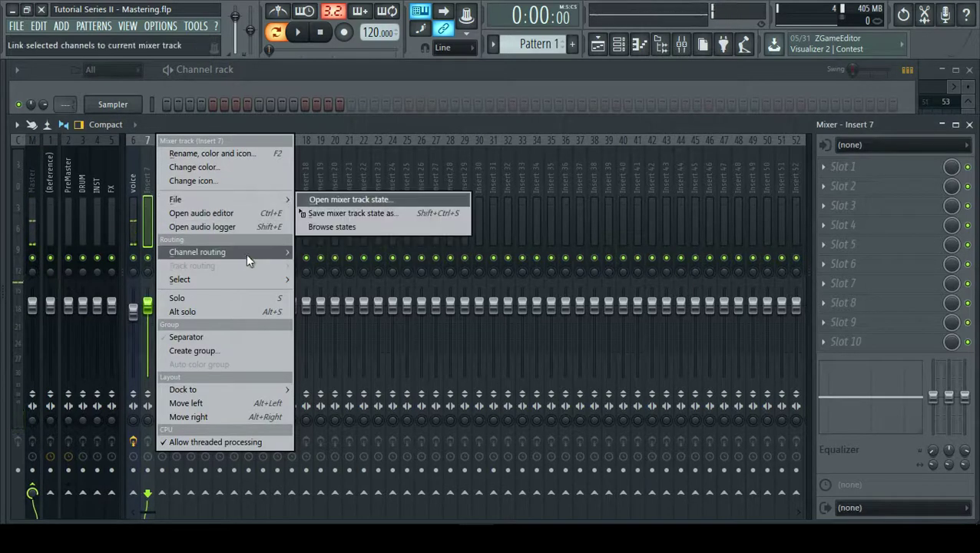
mouse_move(246, 256)
click(377, 265)
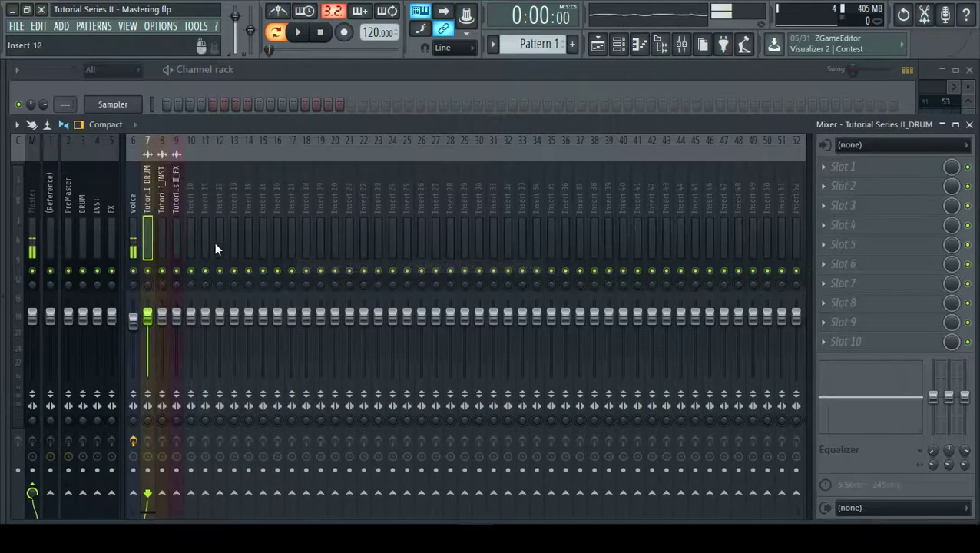
- Play the arrangement from several points up to about bar 23 and check the stems' signals on their mixer tracks
click(929, 70)
key(space)
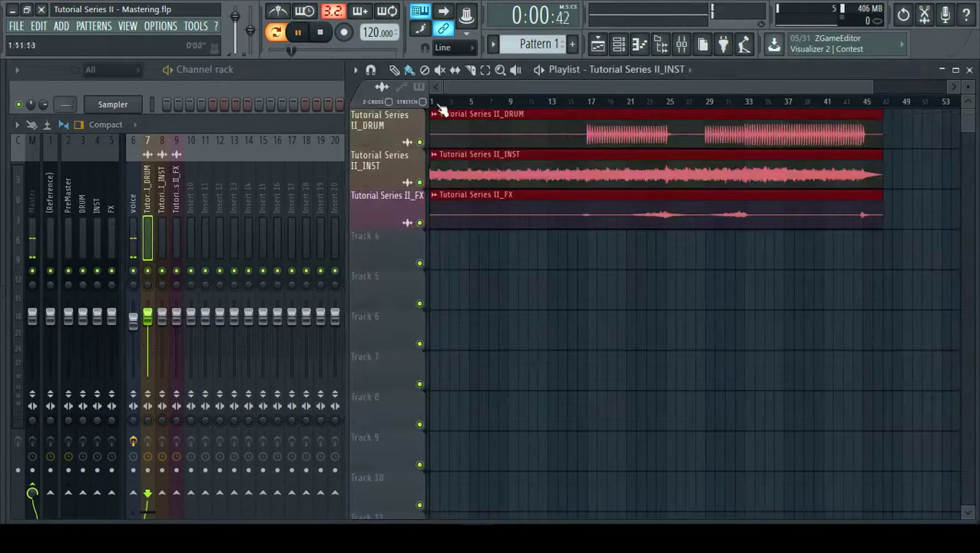
click(439, 102)
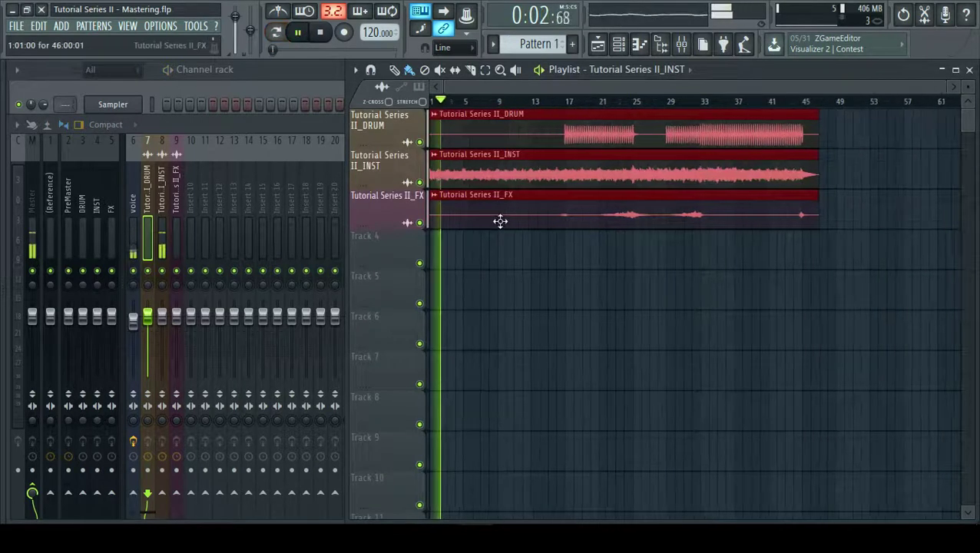
click(466, 104)
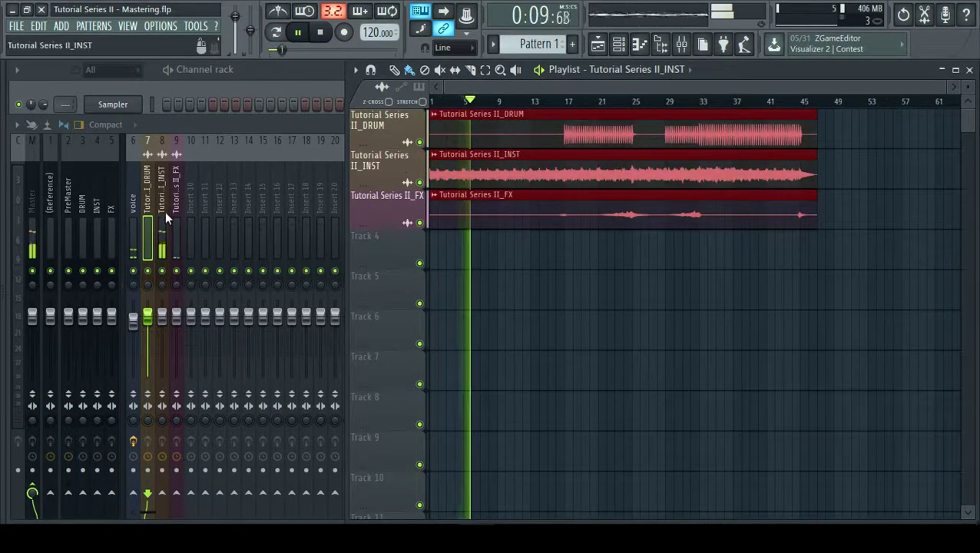
click(560, 103)
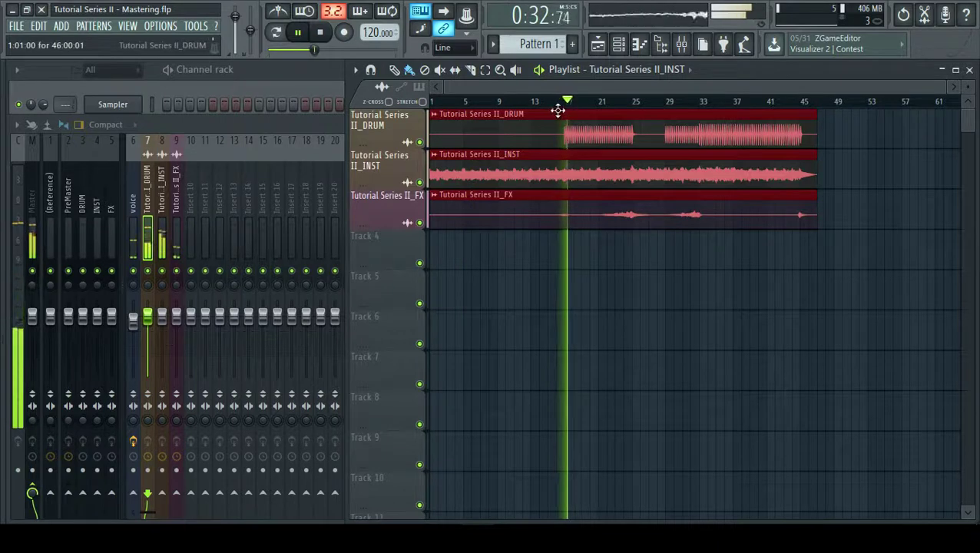
click(616, 103)
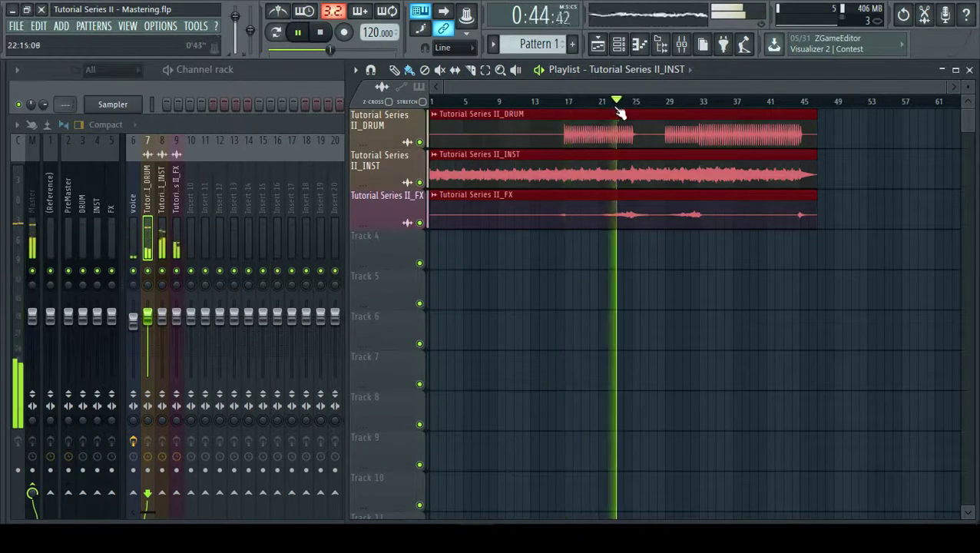
- Audition the FX, INST and DRUM playlist tracks by soloing them in turn, and finish with all tracks unmuted
right_click(420, 223)
right_click(419, 183)
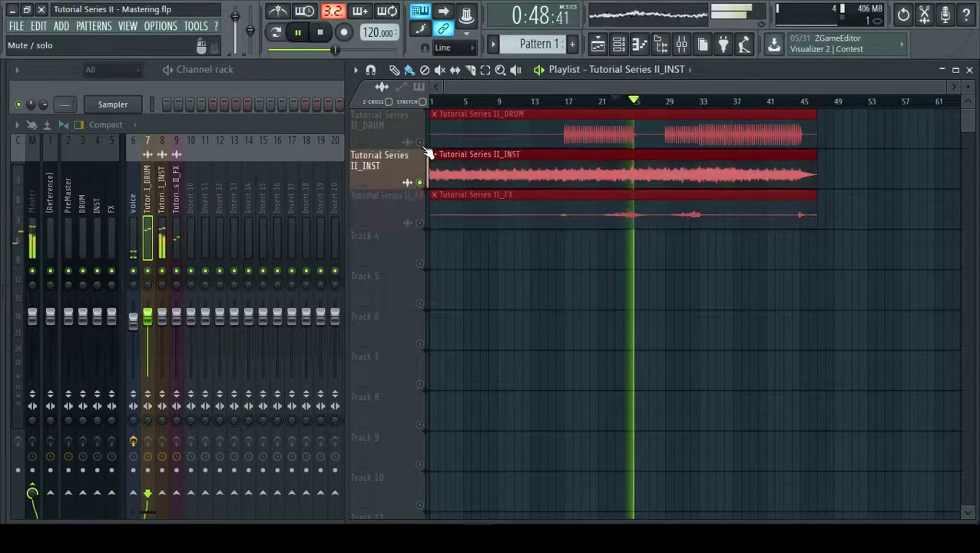
right_click(420, 143)
right_click(419, 183)
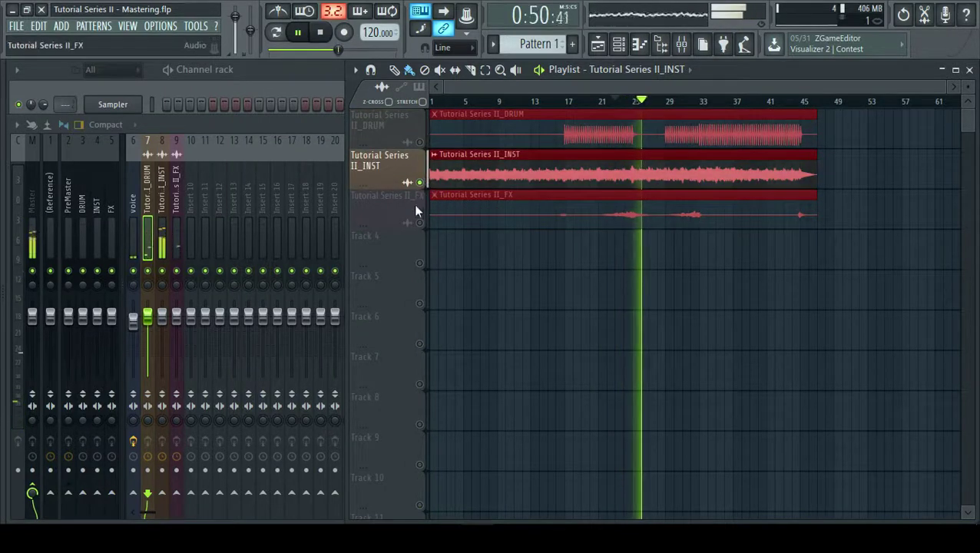
right_click(420, 223)
right_click(420, 183)
right_click(425, 144)
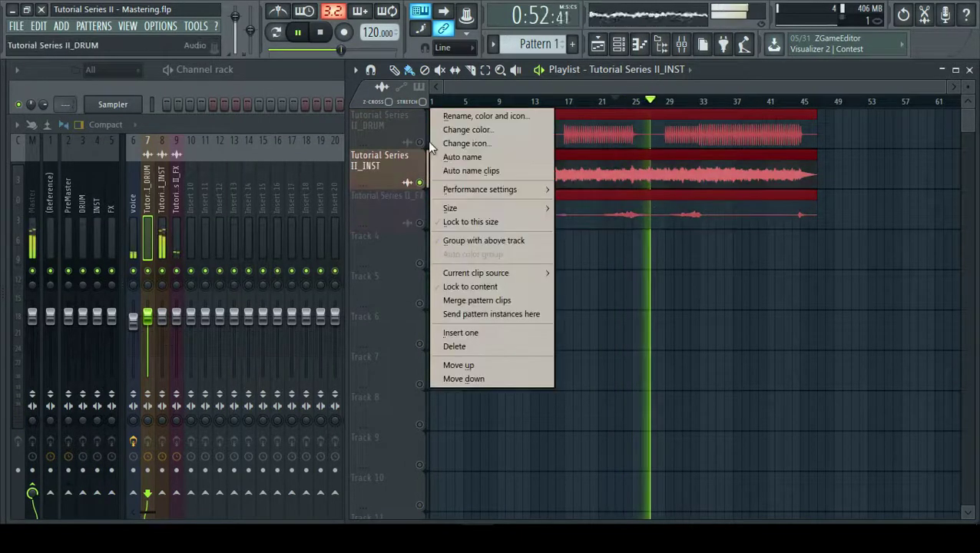
right_click(420, 143)
right_click(420, 143)
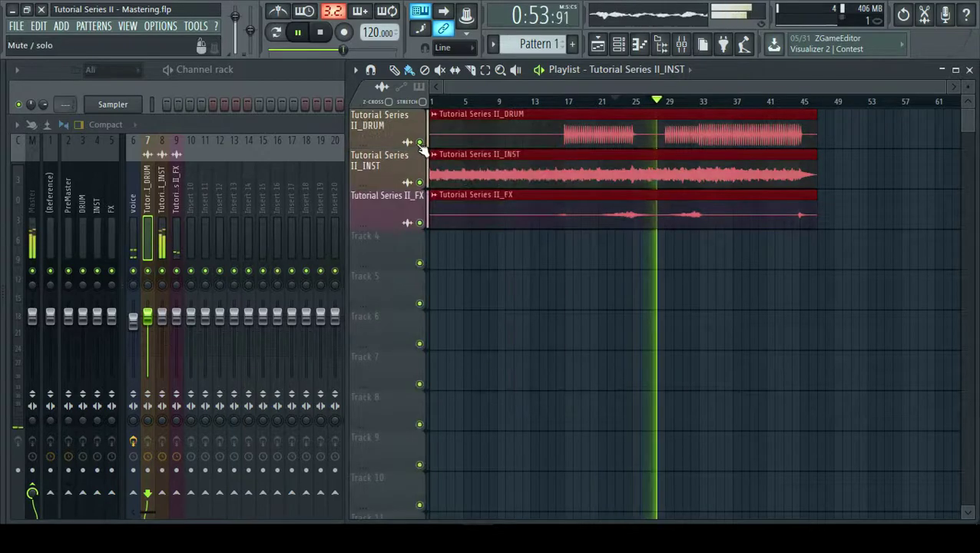
- Stop playback, route the three stem mixer tracks to the PreMaster track only, and check the DRUM track's routing
click(282, 124)
key(space)
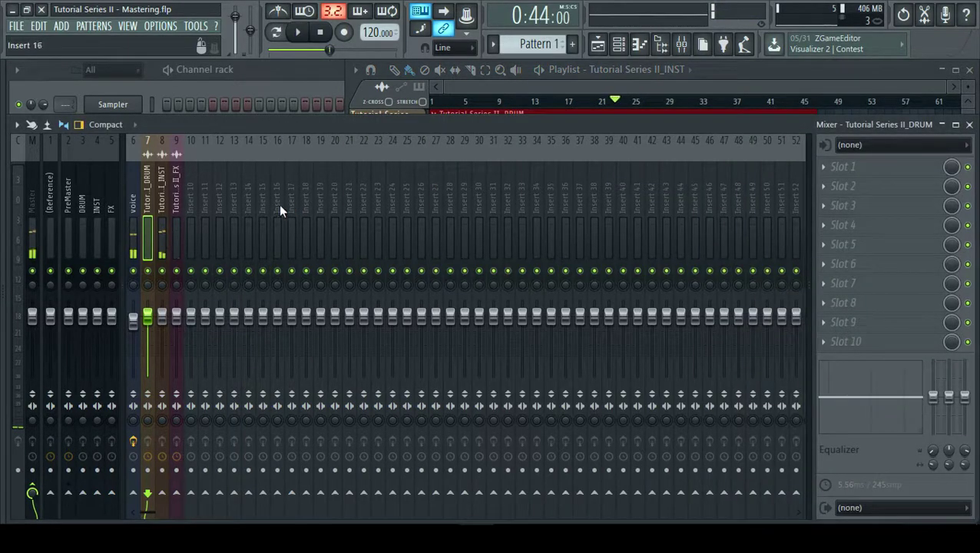
shift+click(177, 206)
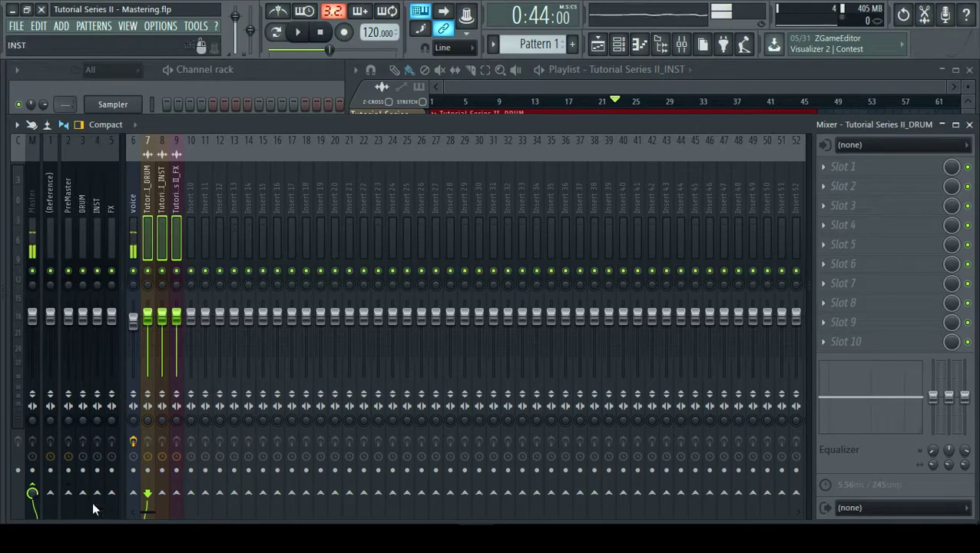
right_click(69, 494)
click(111, 470)
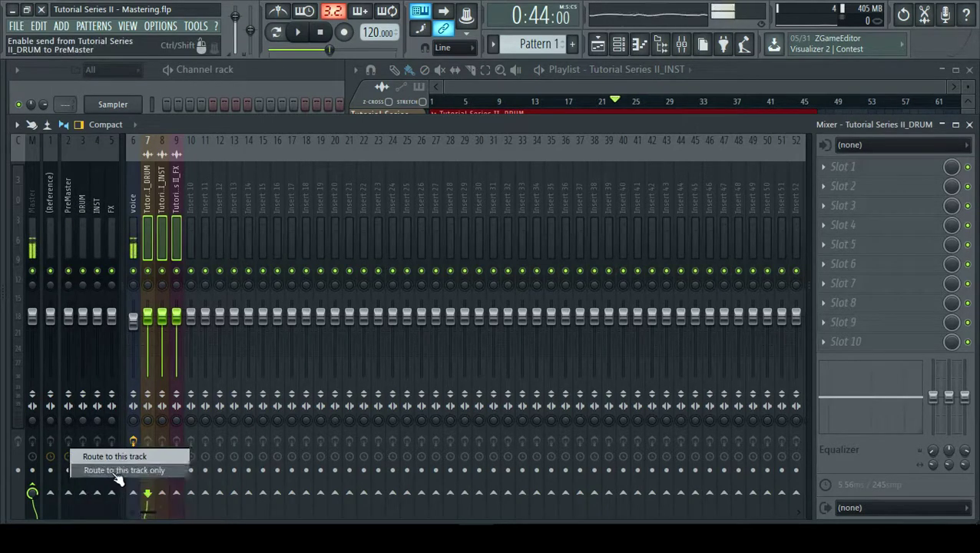
click(131, 203)
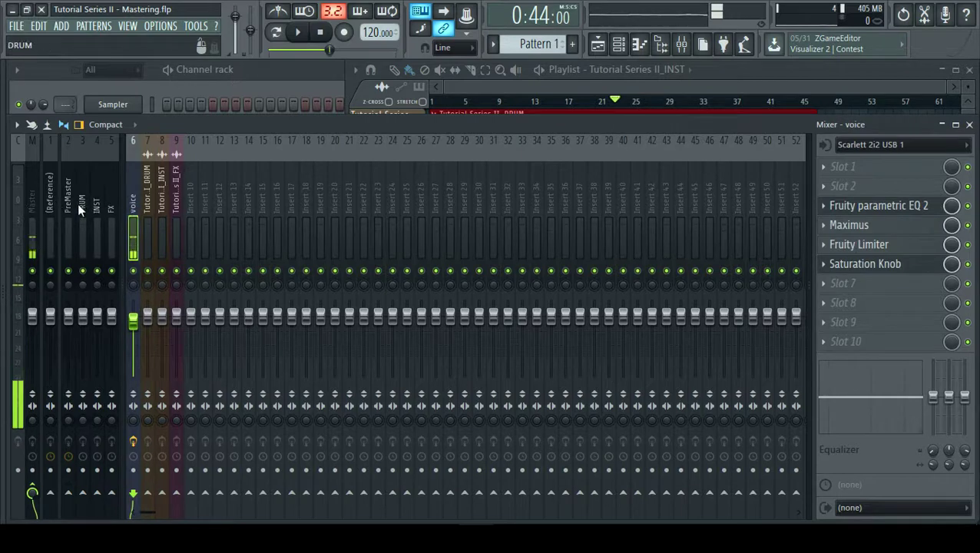
click(73, 204)
click(152, 203)
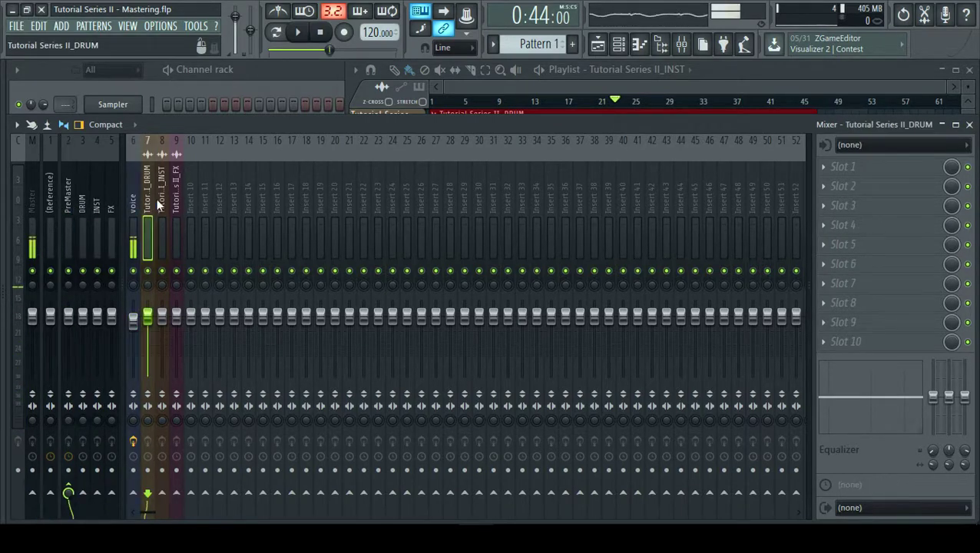
- Deselect the playlist clips, solo the DRUM playlist track, and play it from about bar 17
click(771, 84)
click(652, 289)
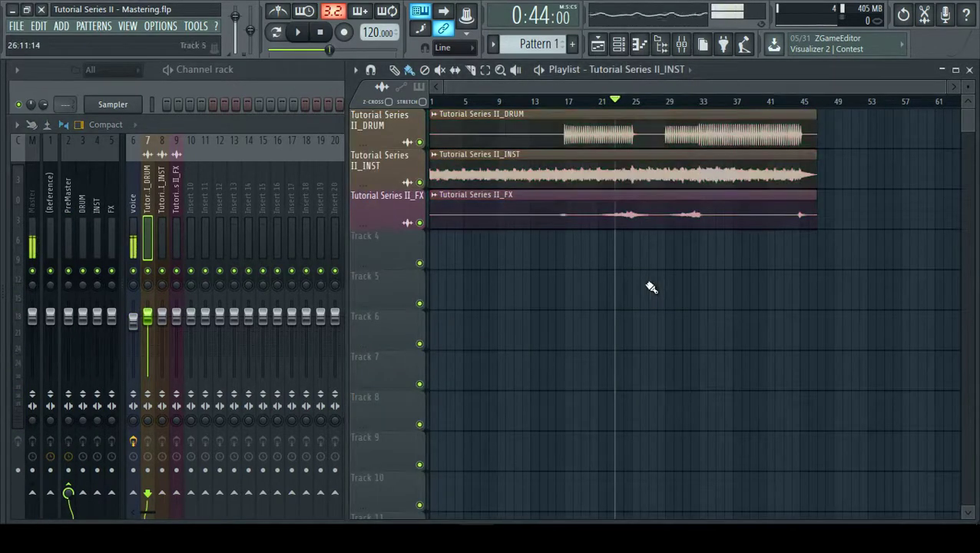
right_click(421, 183)
right_click(419, 143)
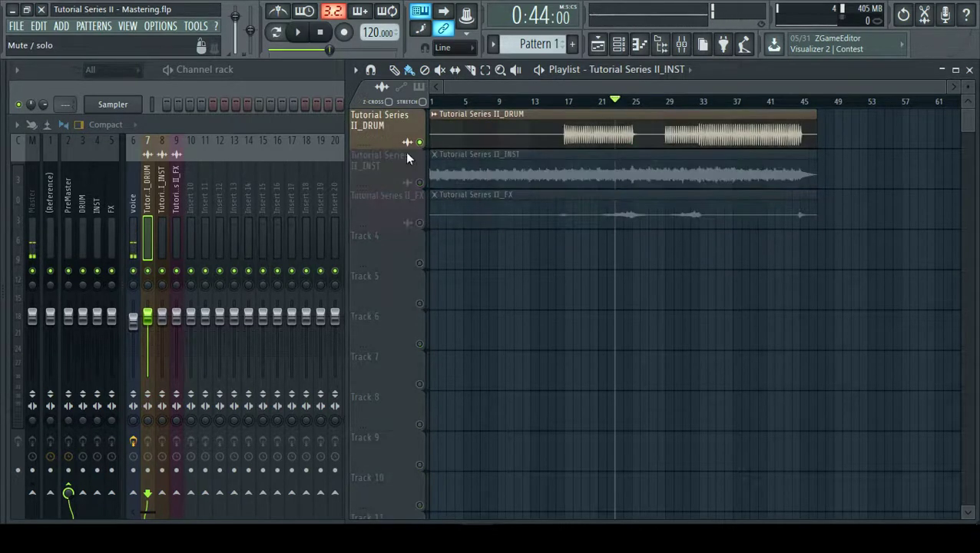
click(305, 125)
key(space)
click(608, 89)
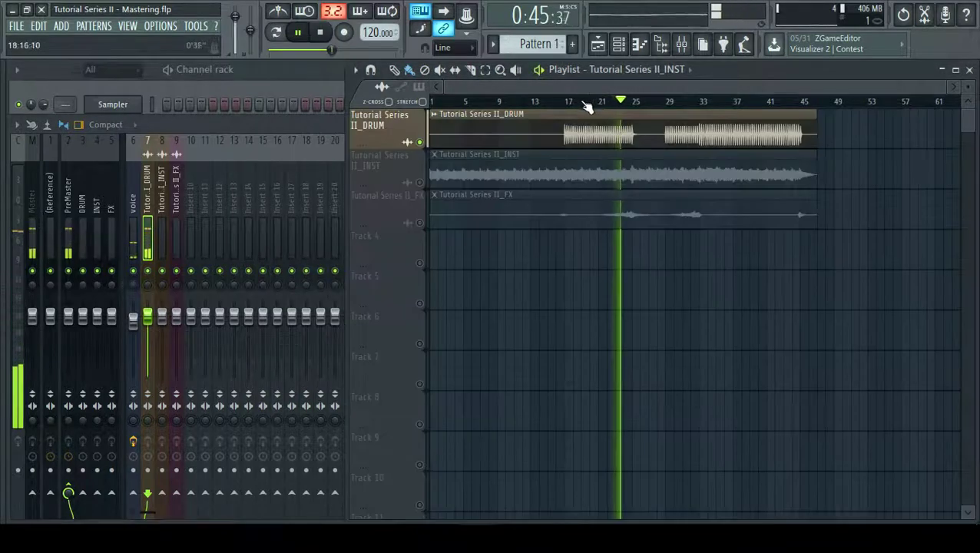
click(585, 103)
- Browse the effects available for slot 3 of the DRUM mixer track, including the Softube Time and Tone Bundle, without loading one
click(278, 125)
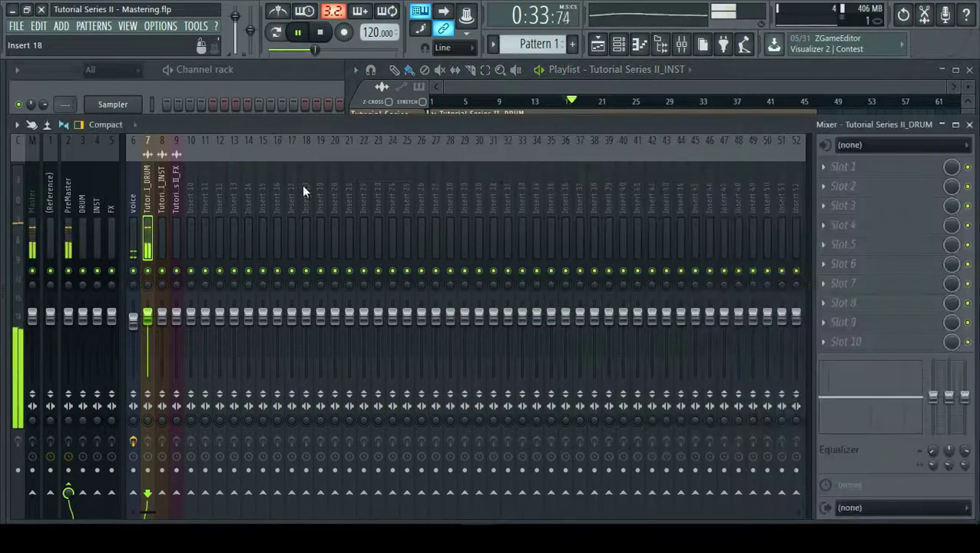
click(851, 206)
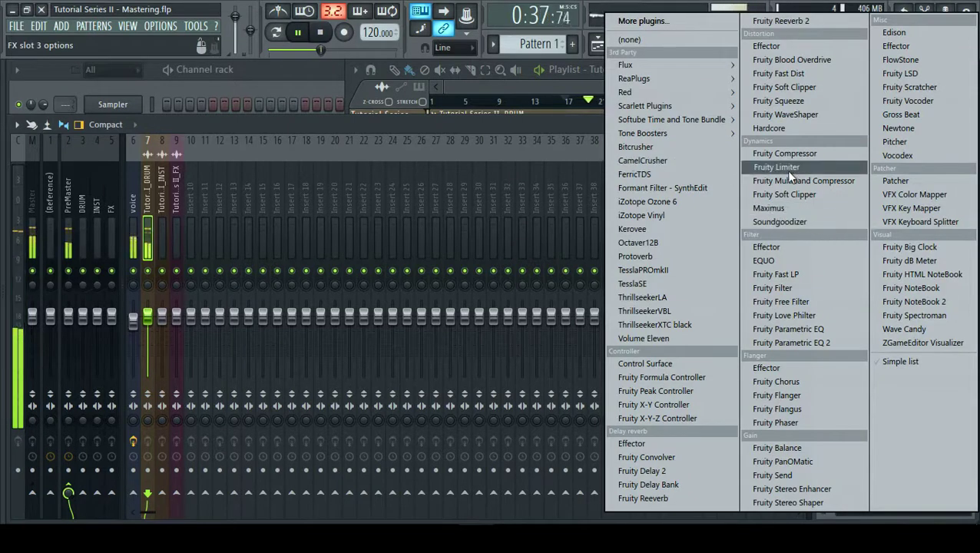
mouse_move(716, 121)
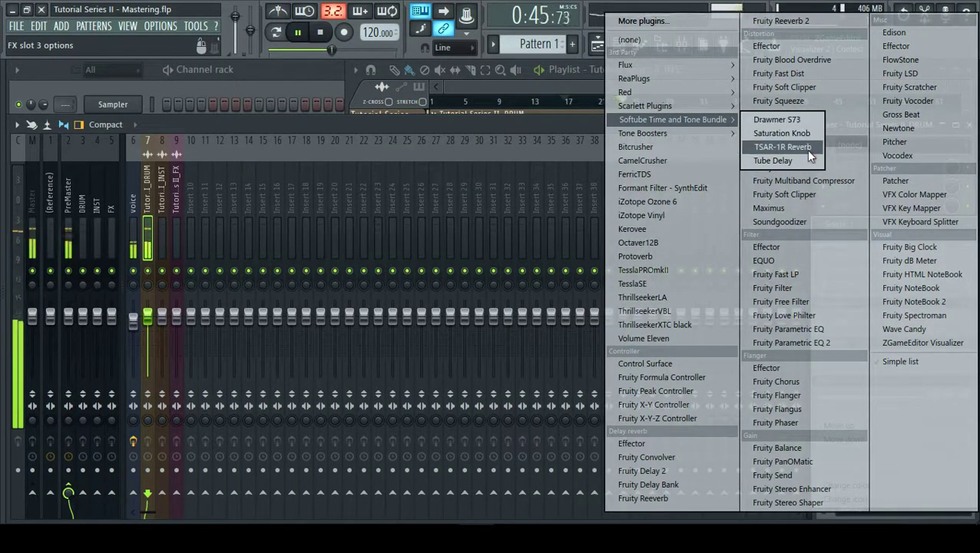
click(524, 124)
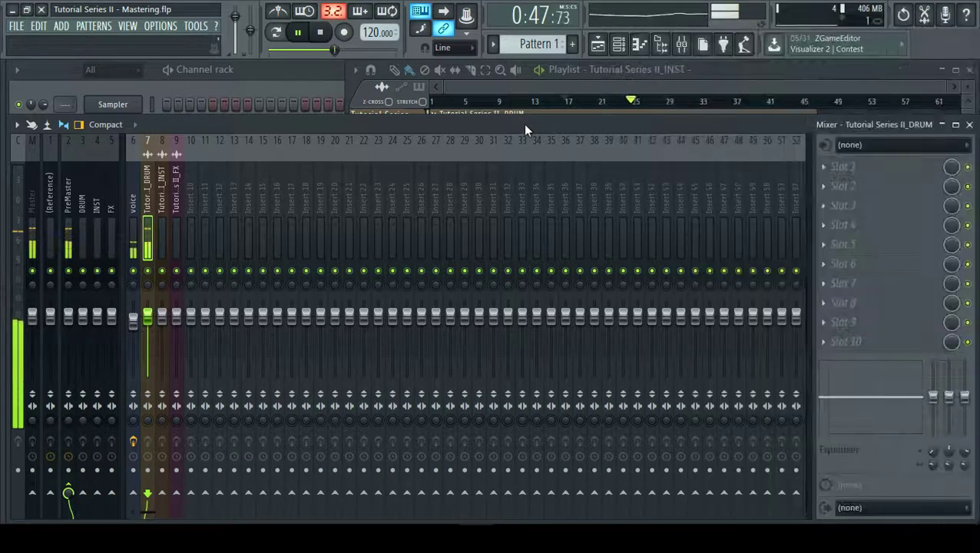
- Locate PaceLicenseDServices among the services in Windows Task Manager and stop the song's playback
key(ctrl+shift+Escape)
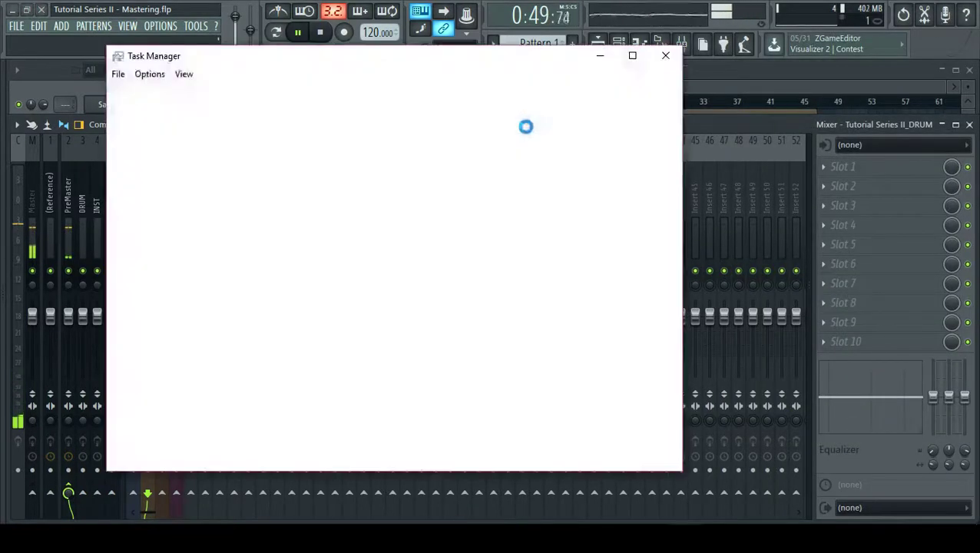
click(381, 92)
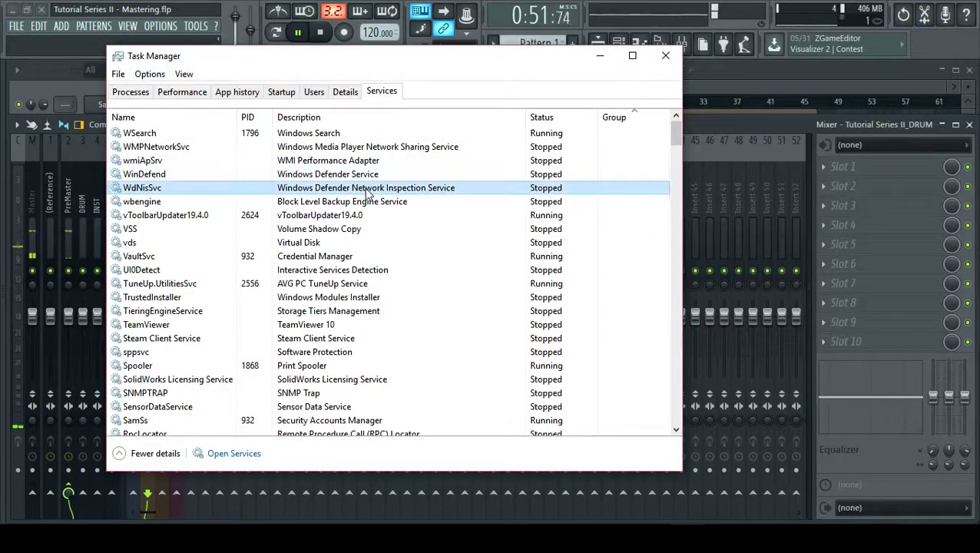
key(p)
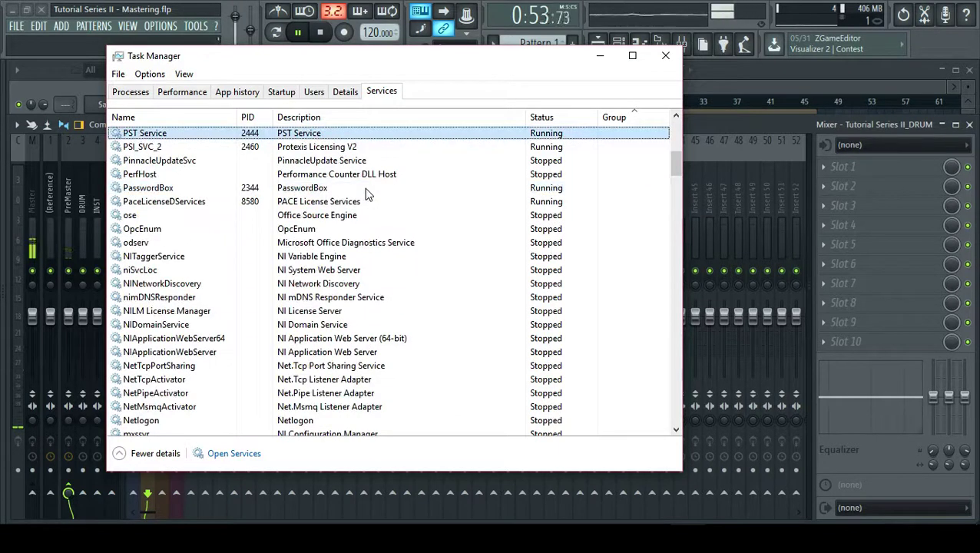
click(227, 203)
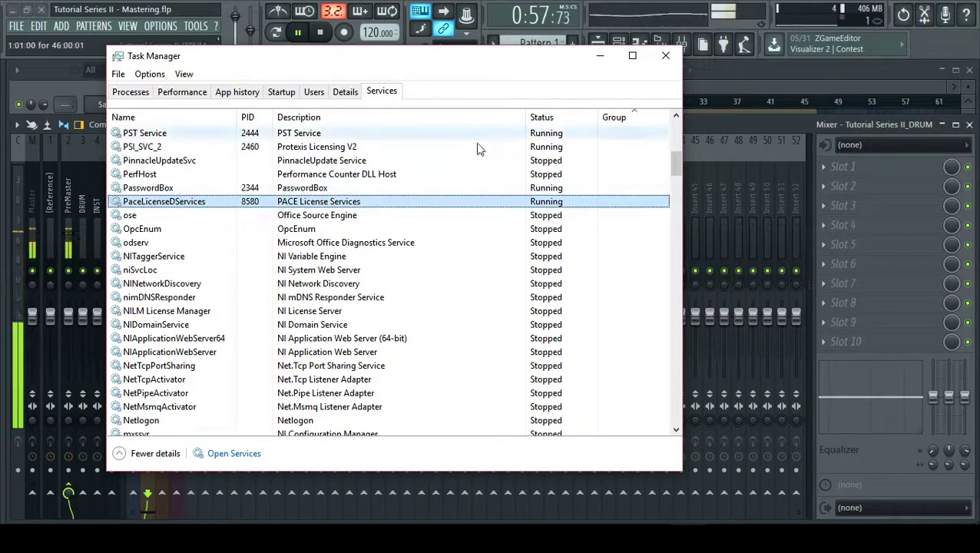
click(795, 130)
key(space)
click(782, 537)
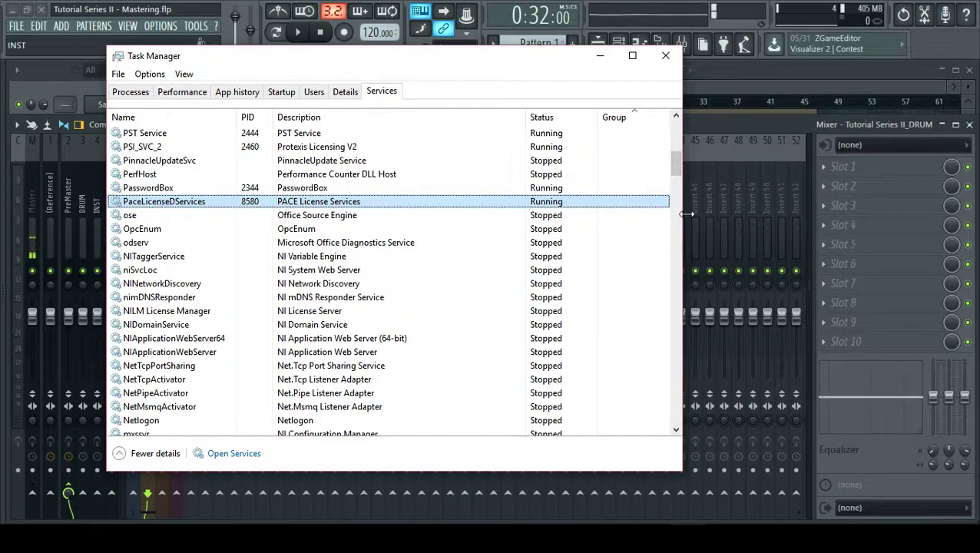
- Switch back to FL Studio and load Softube's Drawmer S73 into slot 3 of the DRUM mixer track
click(733, 131)
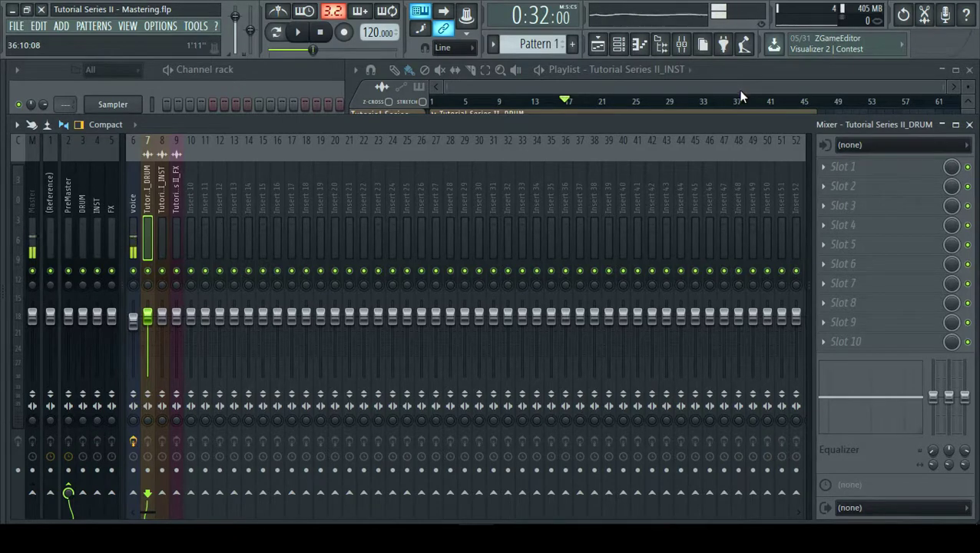
click(870, 215)
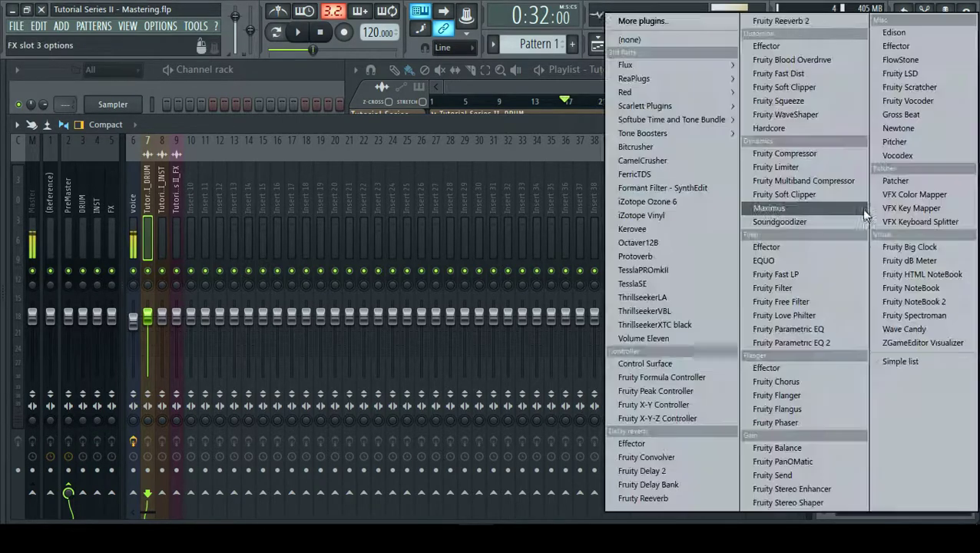
mouse_move(738, 119)
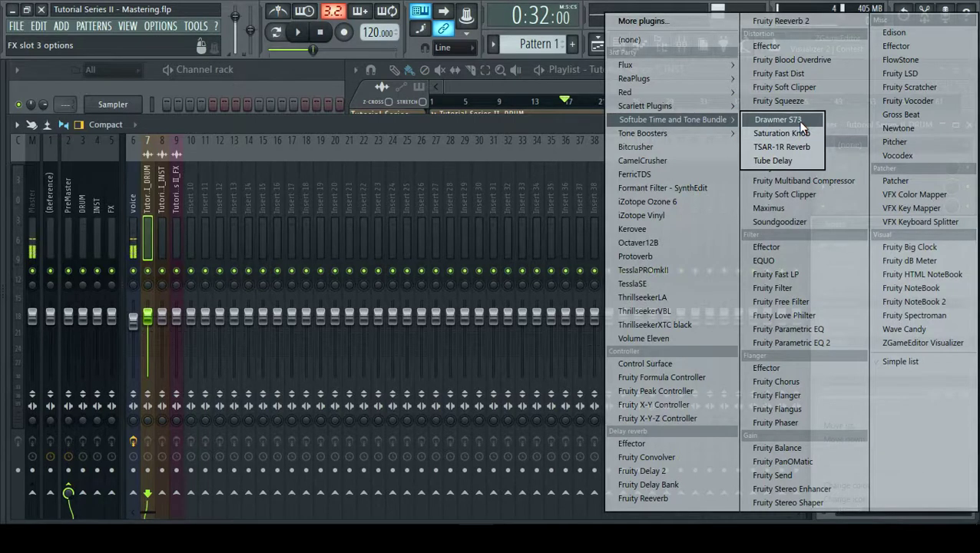
click(778, 120)
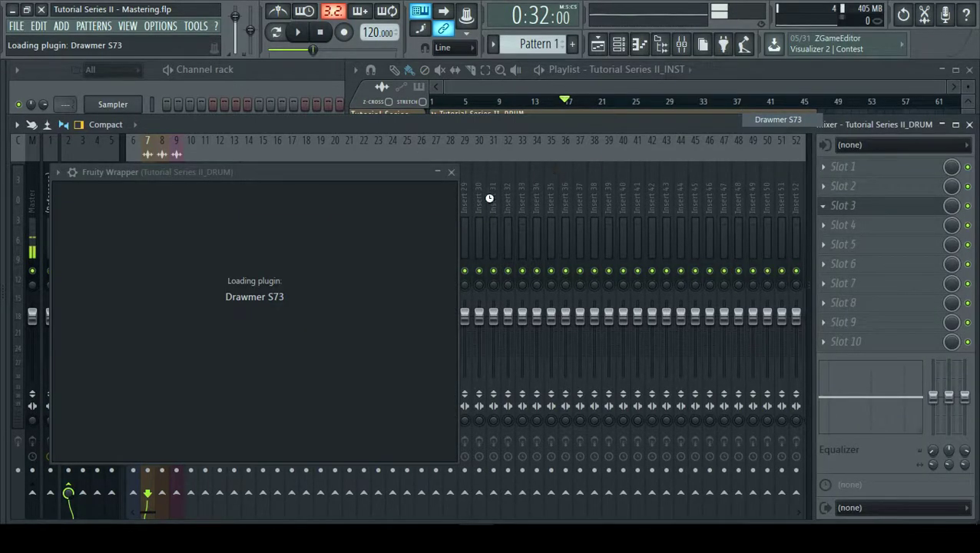
drag(288, 188, 448, 125)
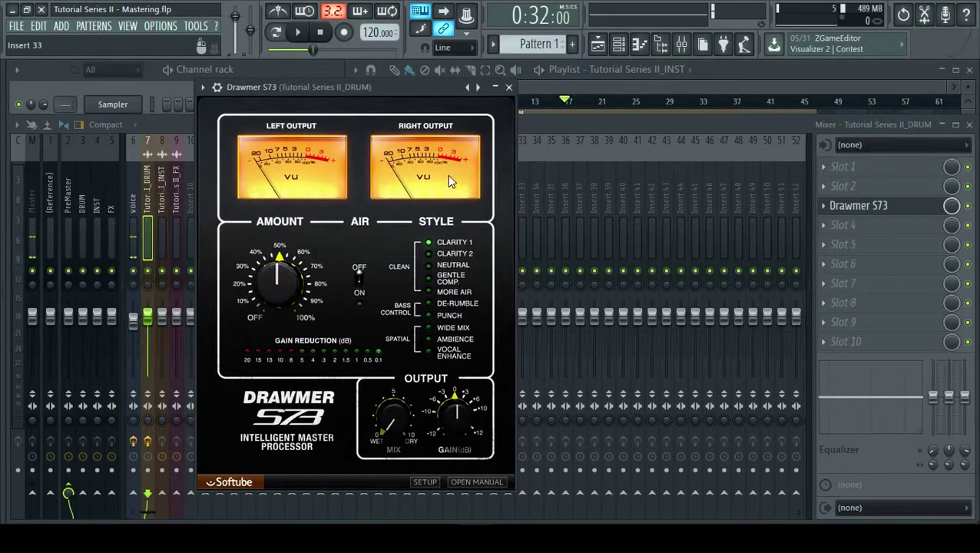
- Play the drums from about bar 17 and compare them with the Drawmer S73 bypassed and enabled
click(621, 88)
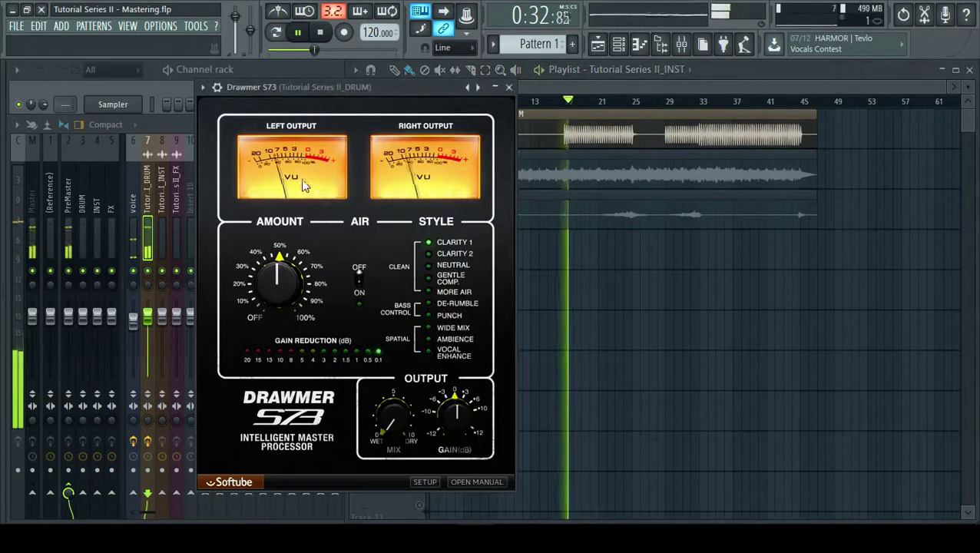
click(179, 128)
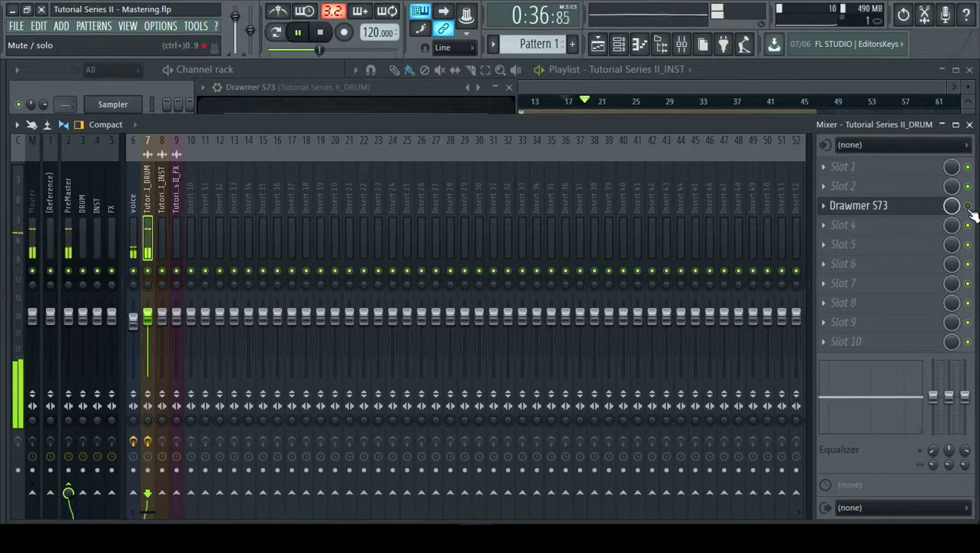
click(876, 205)
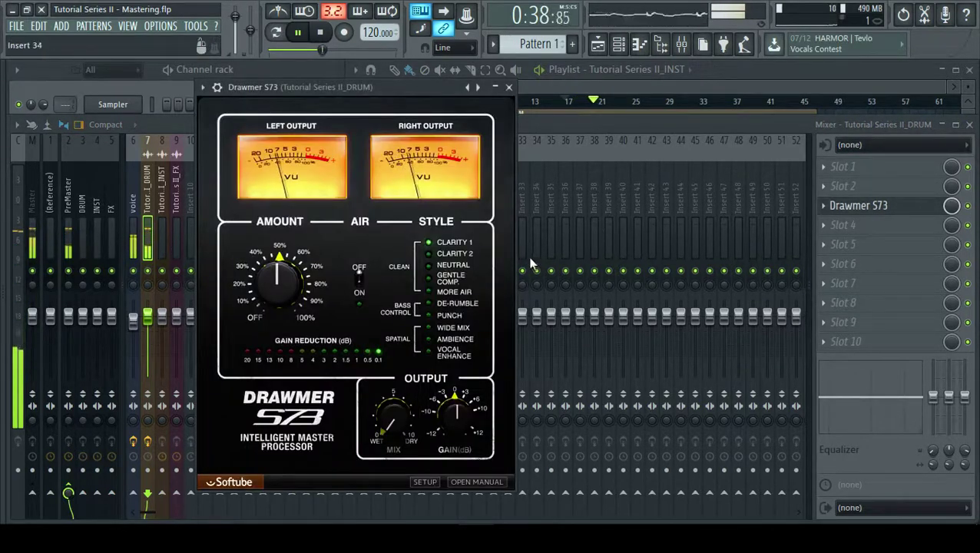
- Audition the Drawmer S73 styles on the drums, from Neutral and Gentle Comp. through Wide Mix and Vocal Enhance to Clarity 2
click(453, 265)
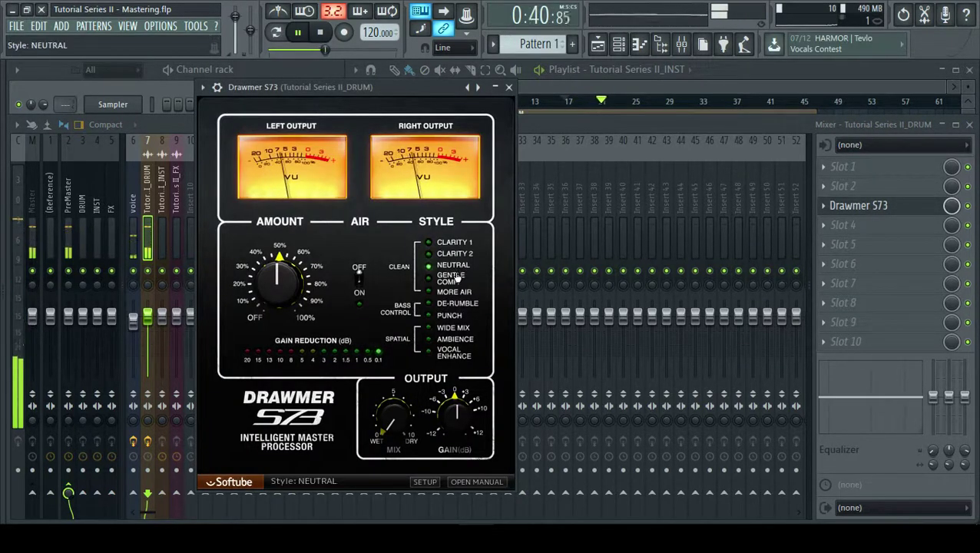
click(452, 278)
click(454, 292)
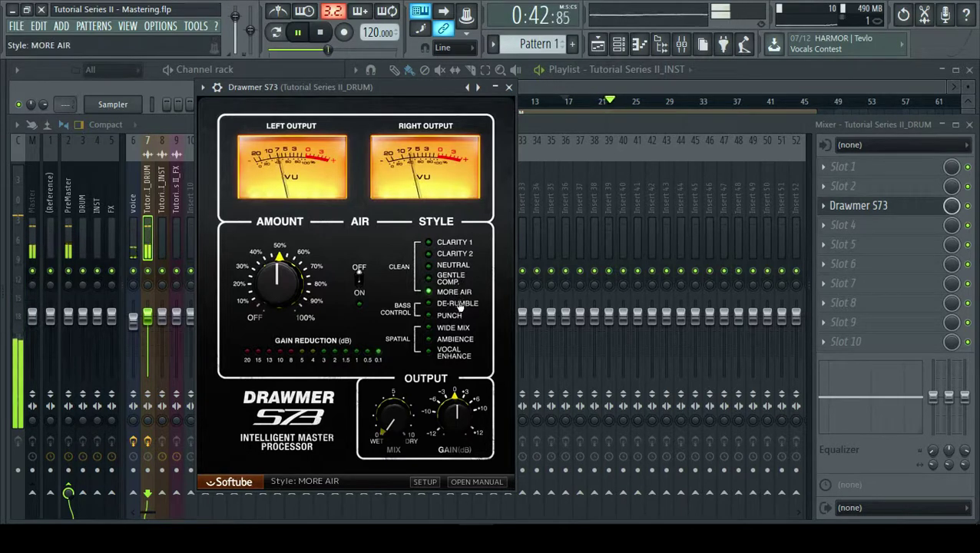
click(459, 304)
click(458, 316)
click(457, 328)
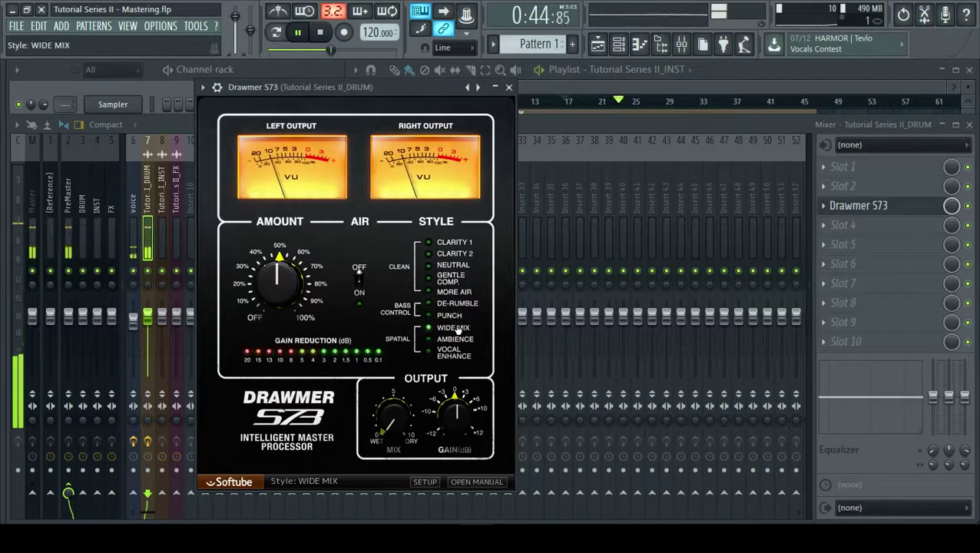
click(456, 339)
click(455, 352)
click(458, 328)
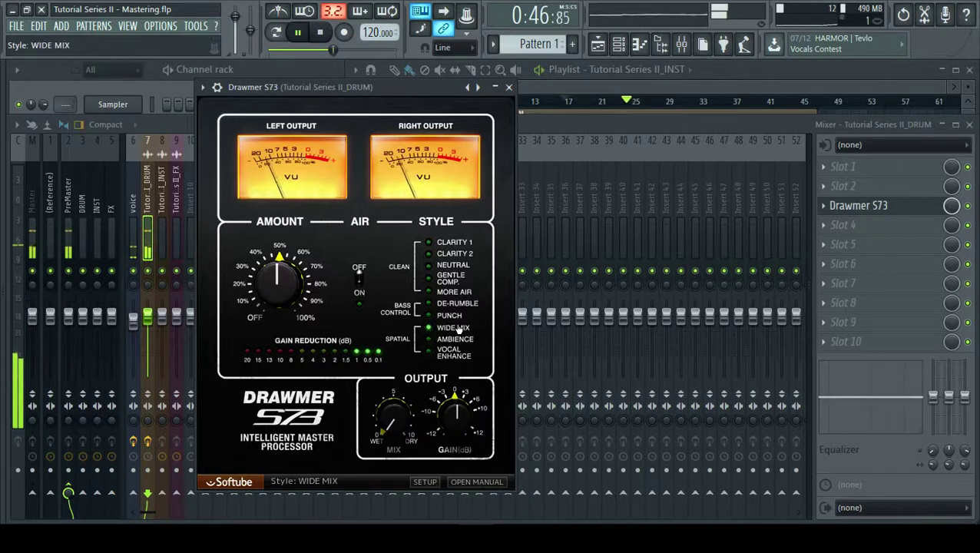
click(457, 255)
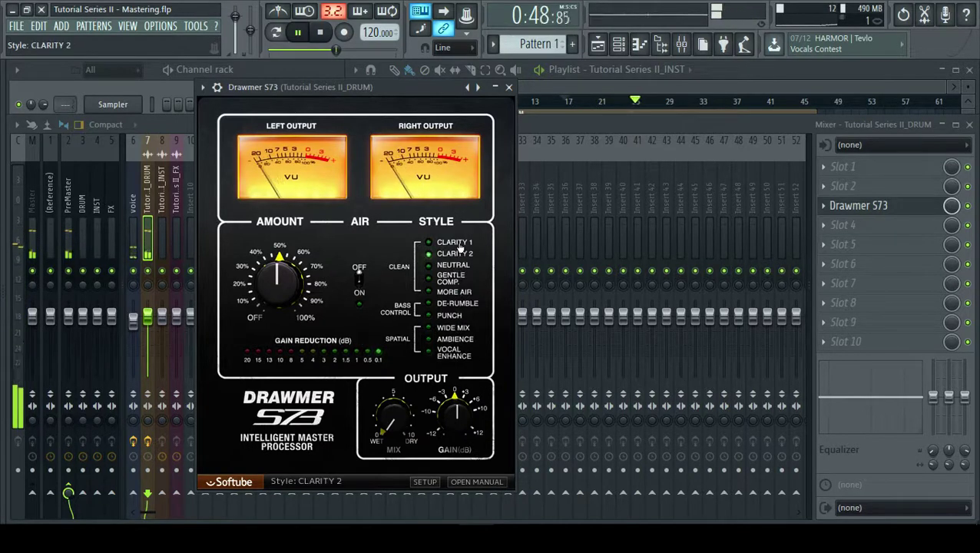
- Replay the drums from about bar 17, using the Gentle Comp. style with Air turned on in the DRUM track's Drawmer S73
click(569, 100)
click(324, 83)
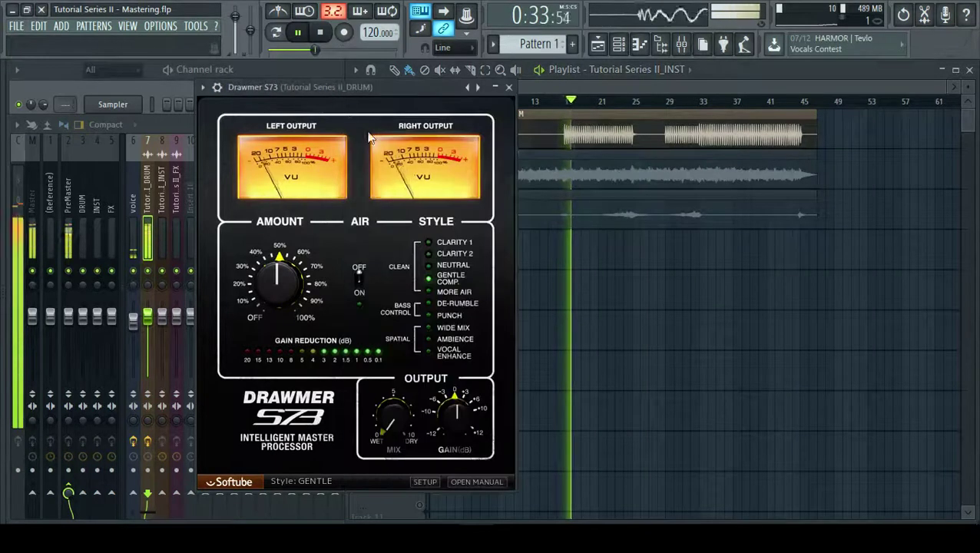
click(359, 285)
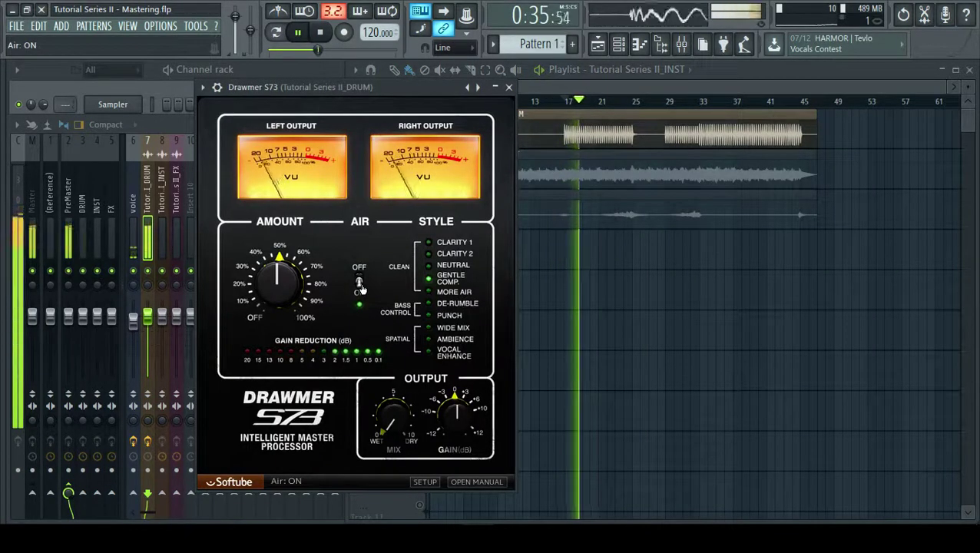
- Play the drums from about bar 34, compare the Drawmer S73's Air setting on and off, and leave Air off
click(673, 101)
click(633, 102)
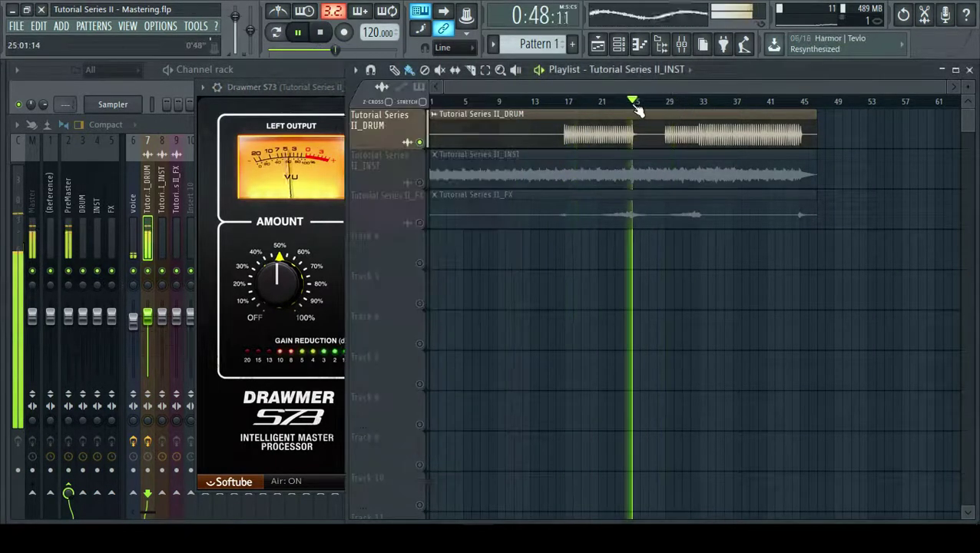
click(713, 101)
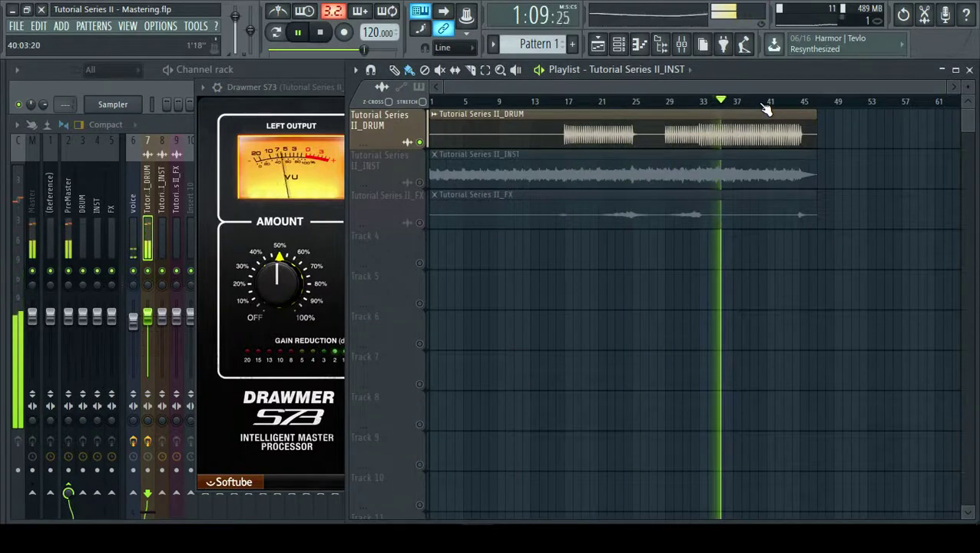
click(338, 103)
click(359, 282)
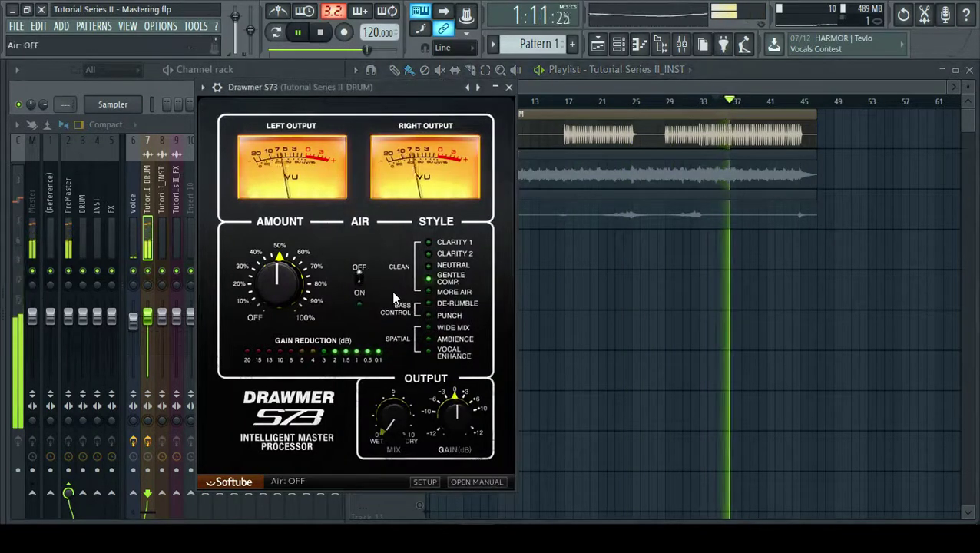
click(360, 282)
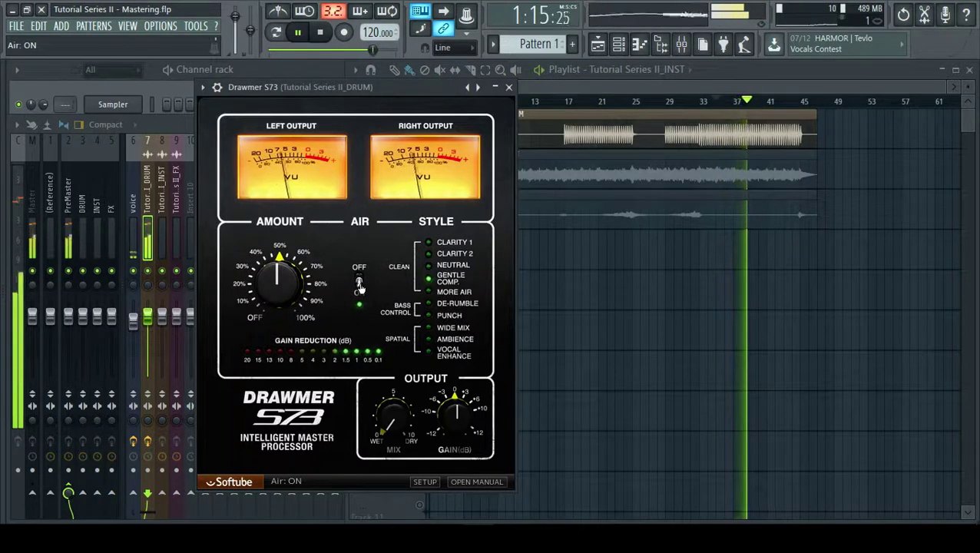
click(359, 284)
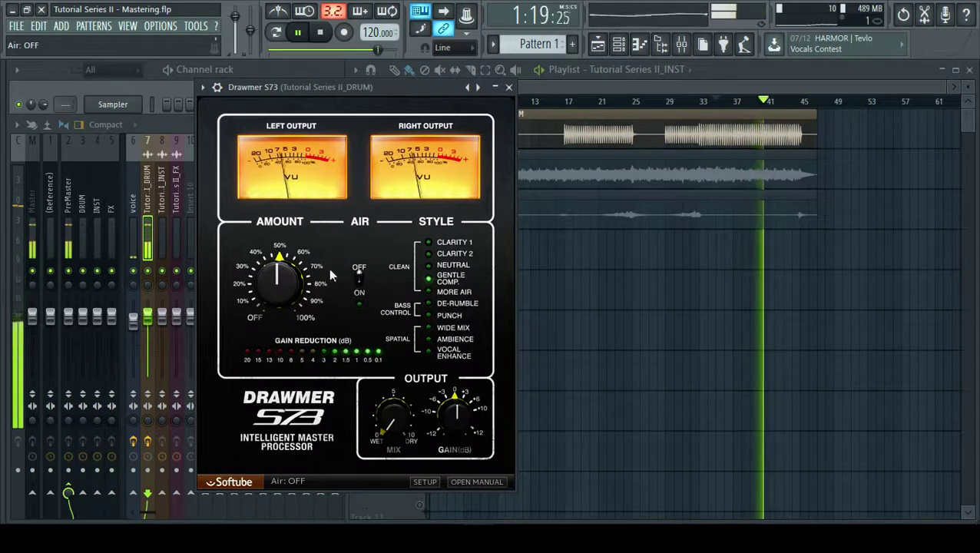
- Switch the playlist solo from the DRUM track to the INST track and play it from about bar 21
click(175, 120)
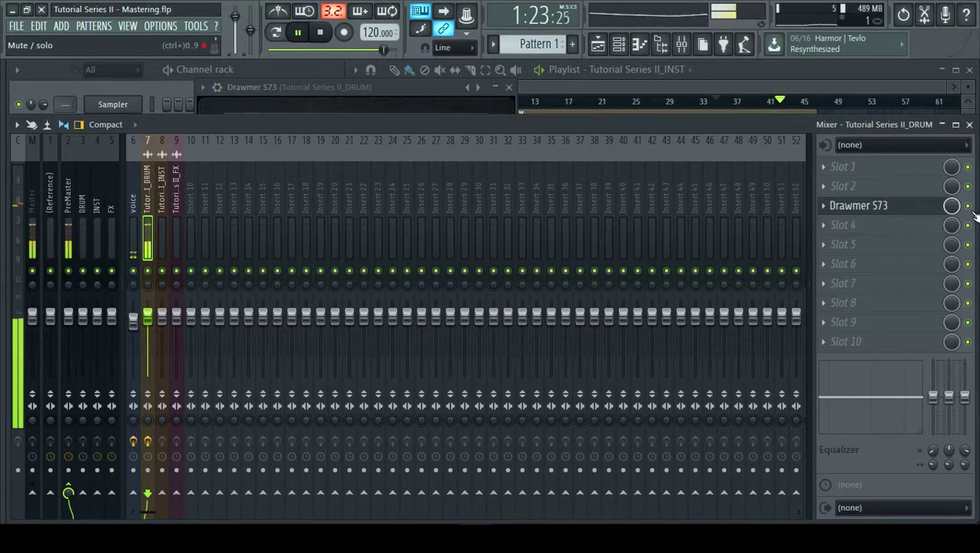
click(763, 104)
key(space)
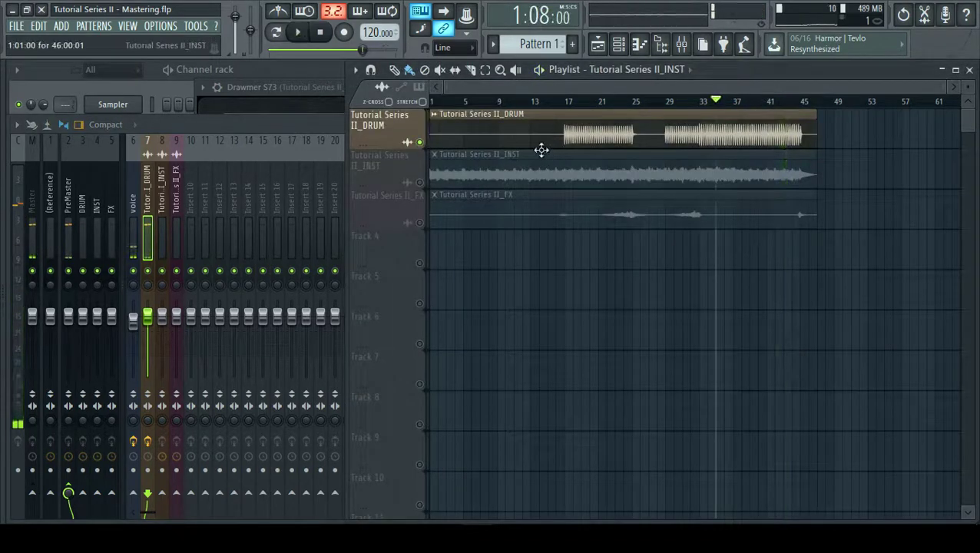
click(427, 189)
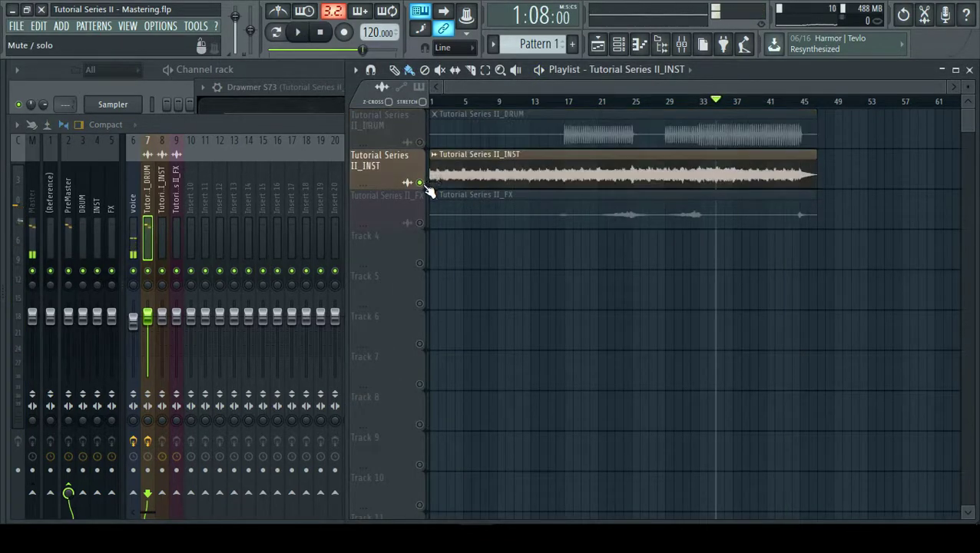
key(space)
click(535, 102)
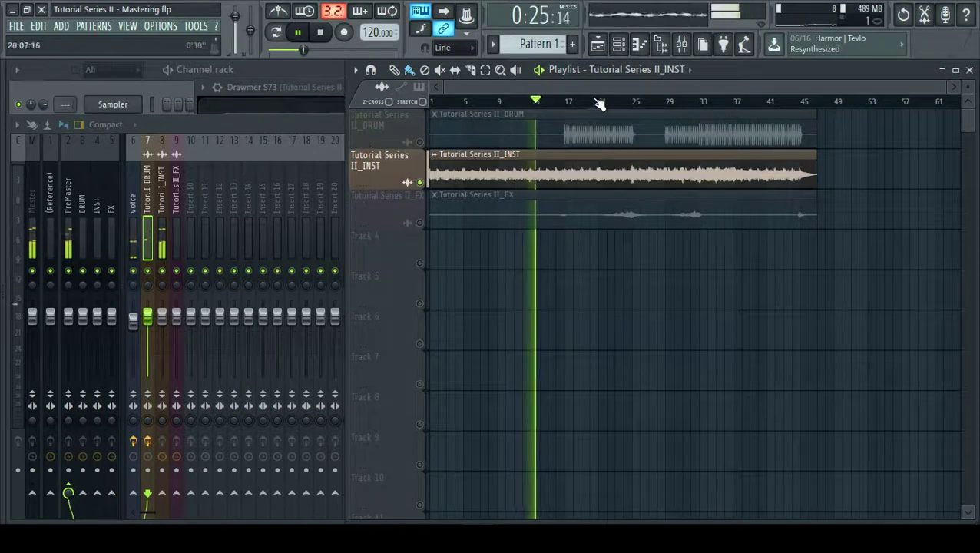
click(600, 102)
- Stop playback and load Softube's Drawmer S73 into slot 3 of the INST mixer track
click(316, 119)
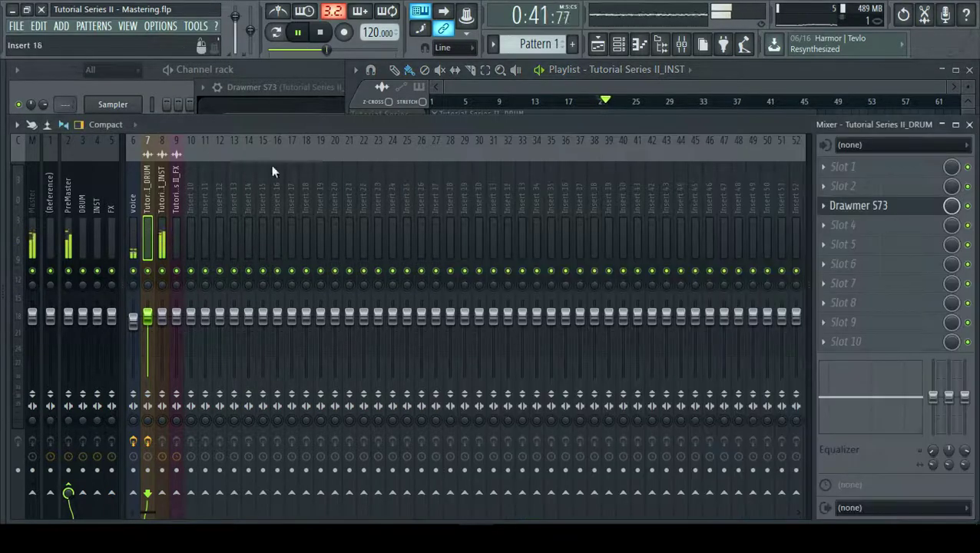
click(165, 189)
click(849, 206)
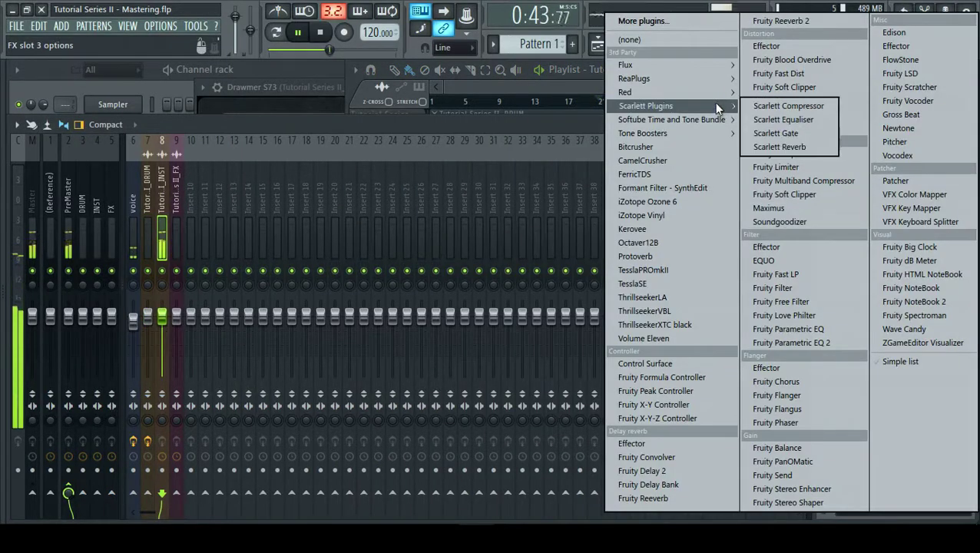
click(586, 121)
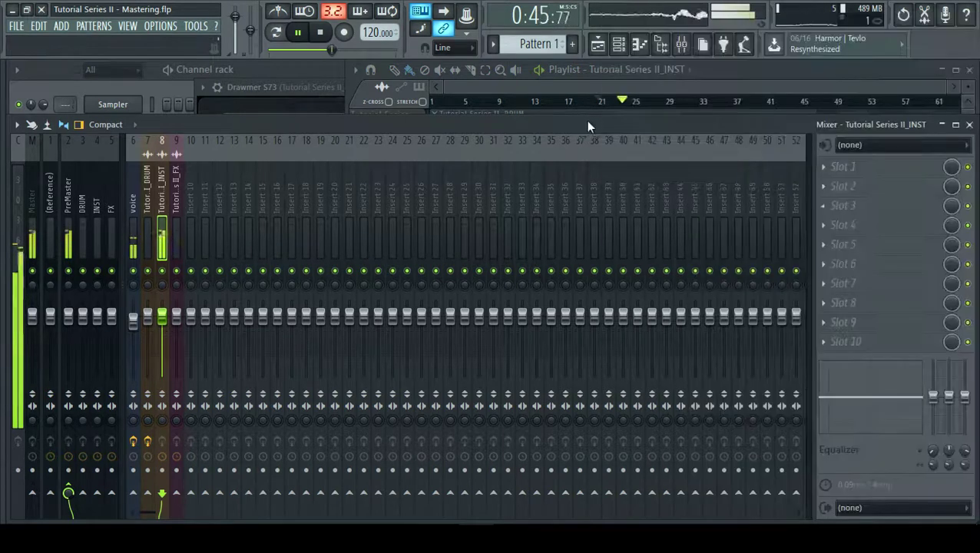
key(space)
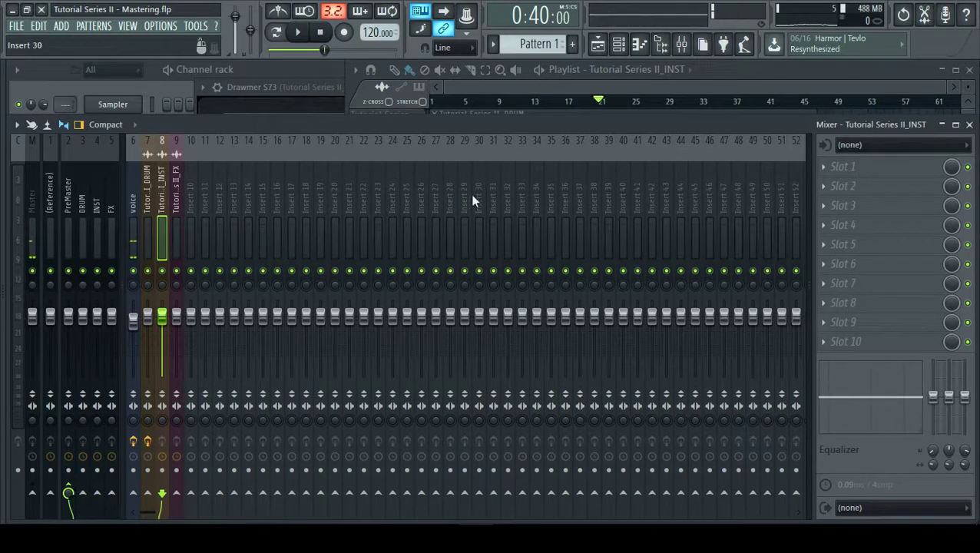
click(849, 209)
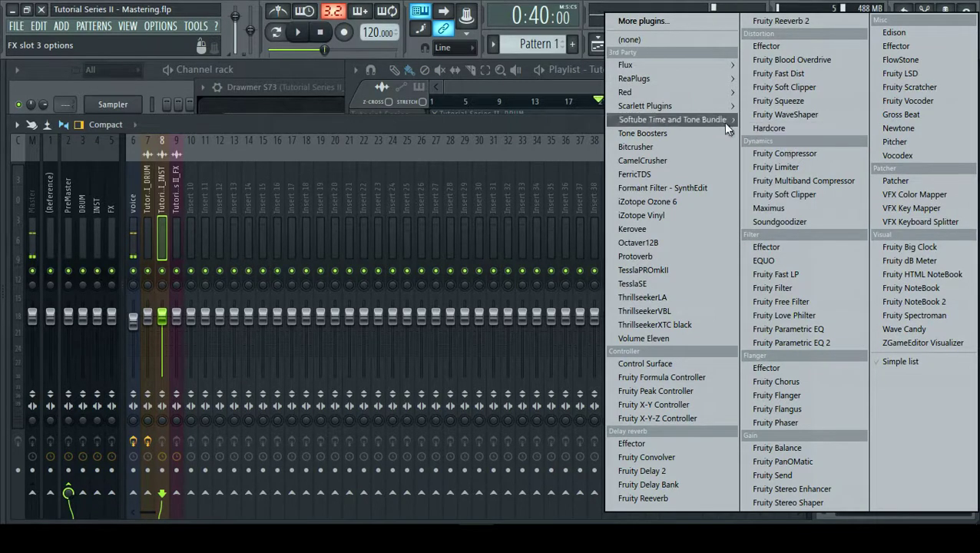
mouse_move(723, 121)
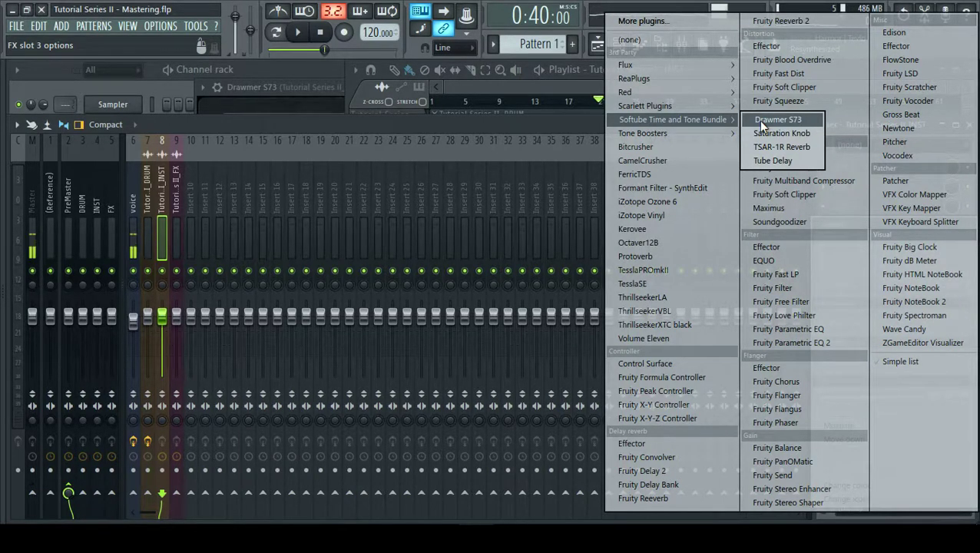
click(759, 123)
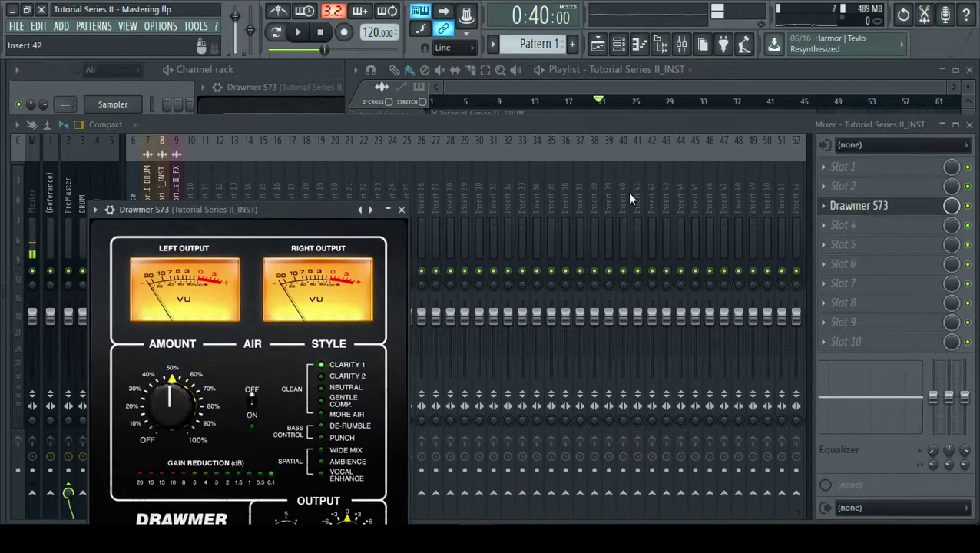
drag(326, 206, 533, 76)
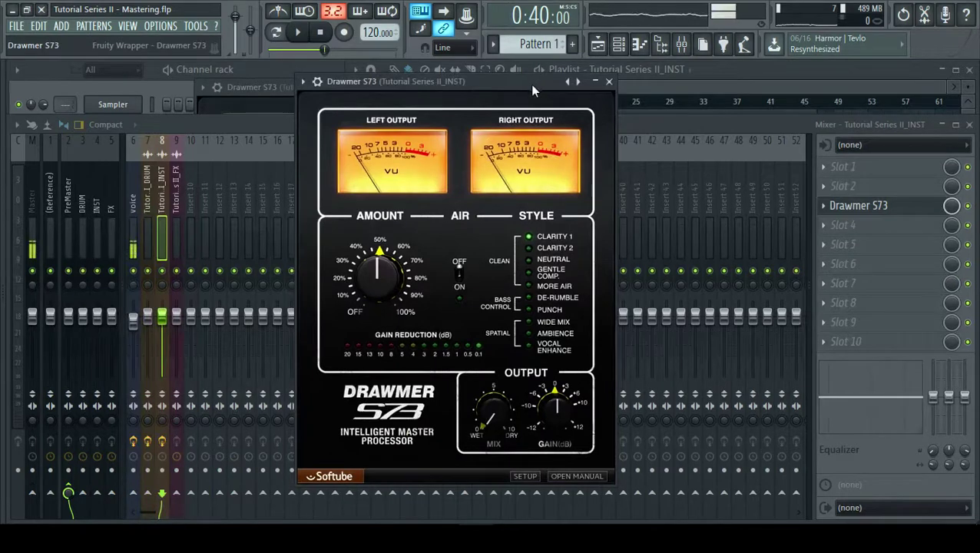
- Play the INST stem, try the Clarity 2 and Neutral styles in its Drawmer S73, and set the style to Gentle Comp
click(650, 83)
key(space)
click(328, 103)
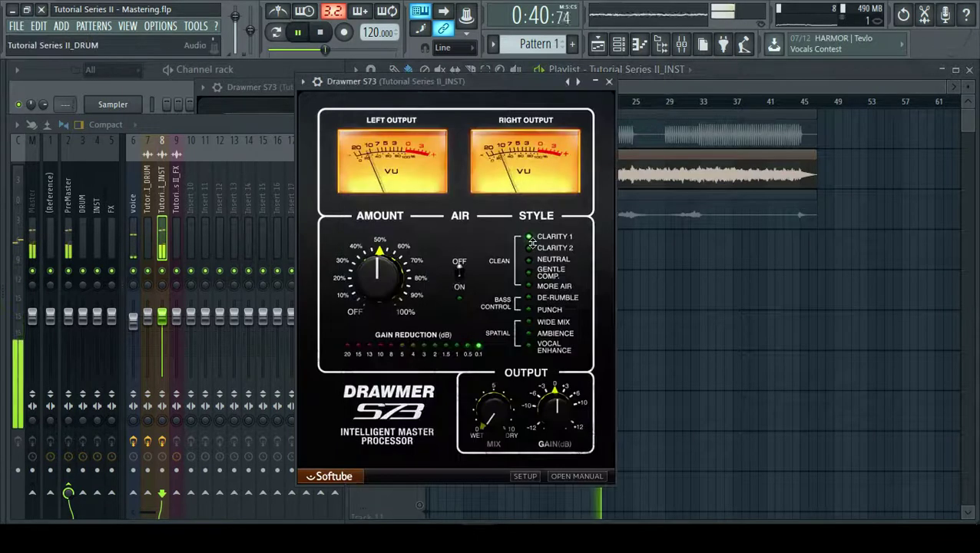
click(530, 248)
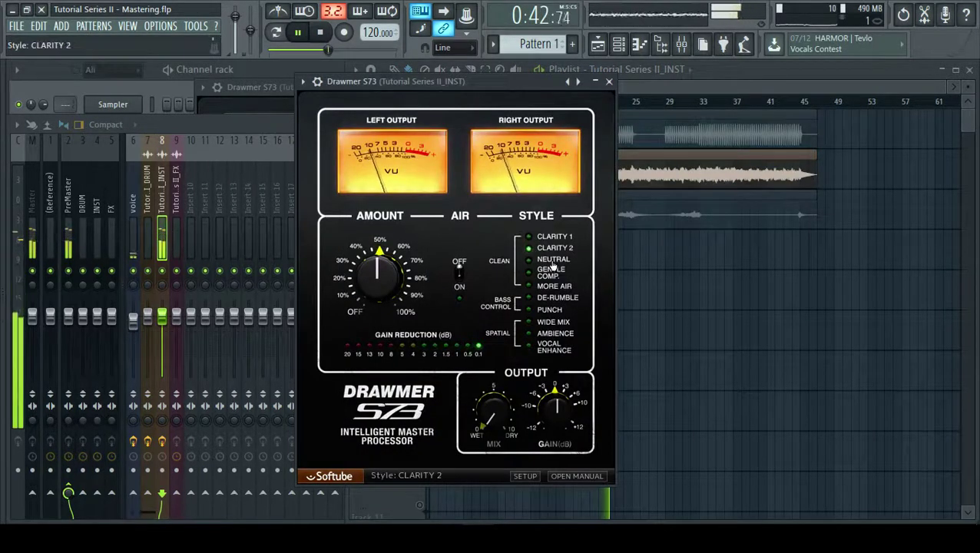
click(553, 261)
click(553, 271)
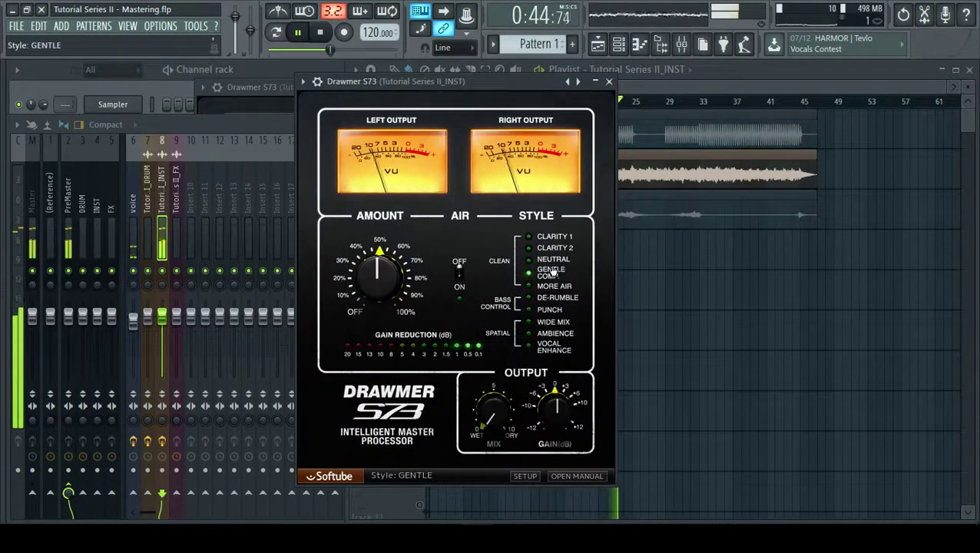
- Try the Neutral, More Air and De-Rumble styles in the INST Drawmer S73, set Clarity 1, and raise Amount slightly above 50%
click(553, 260)
click(557, 237)
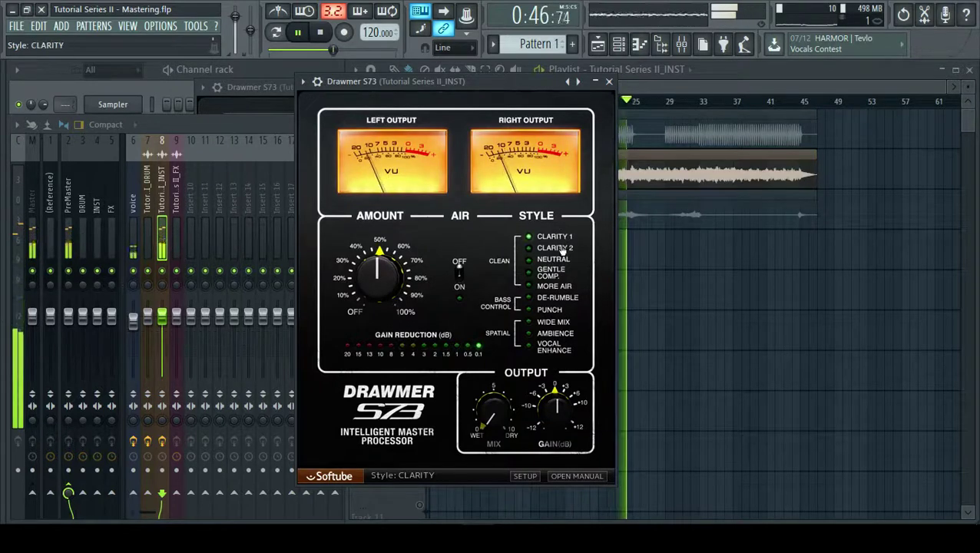
click(554, 287)
click(556, 299)
click(553, 236)
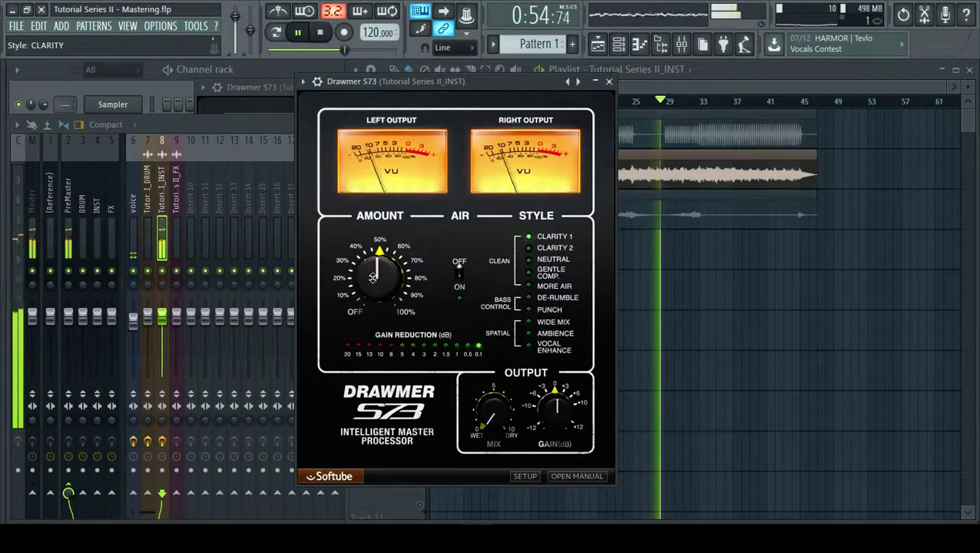
mouse_move(368, 273)
mouse_down()
mouse_move(371, 229)
mouse_move(377, 277)
mouse_up()
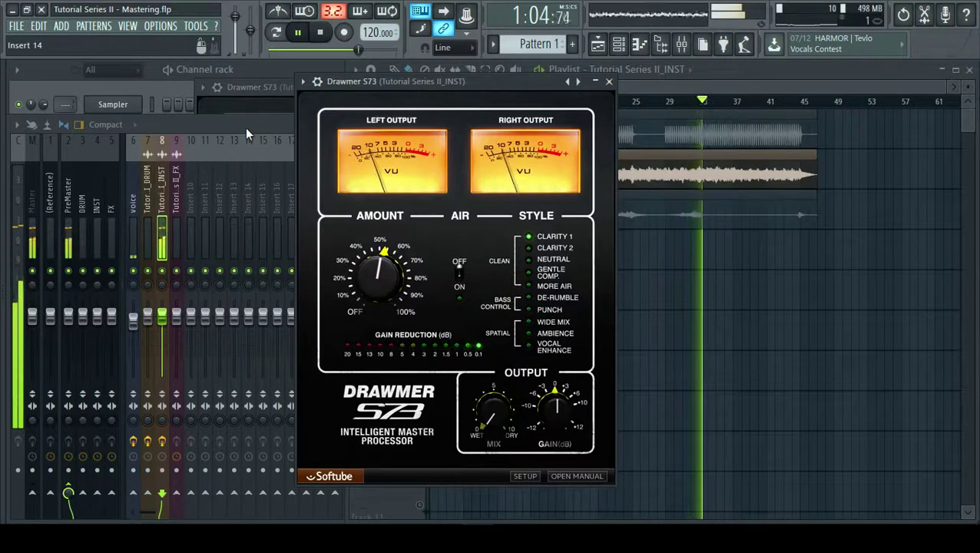
- Listen to the INST stem together with the DRUM track, mute DRUM again, and restart playback from about bar 21
click(649, 86)
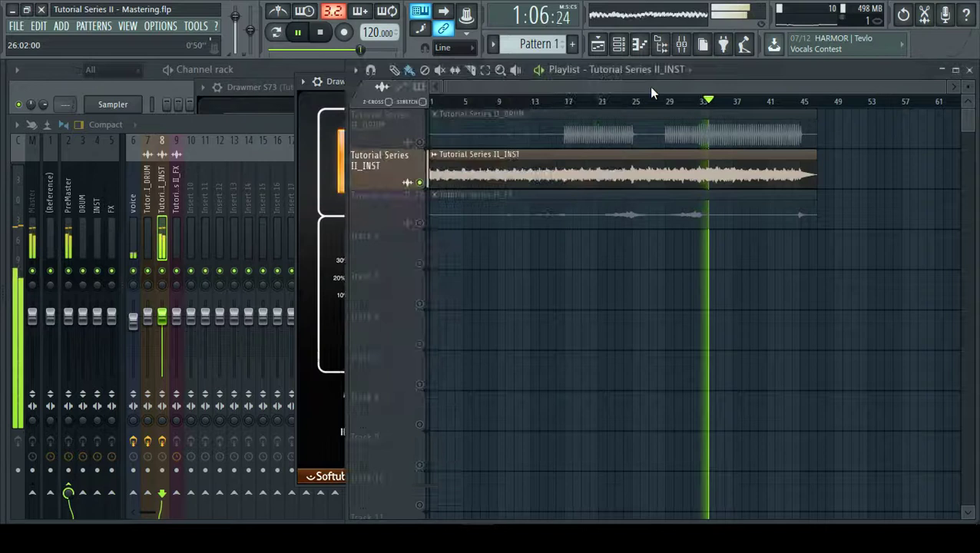
click(420, 143)
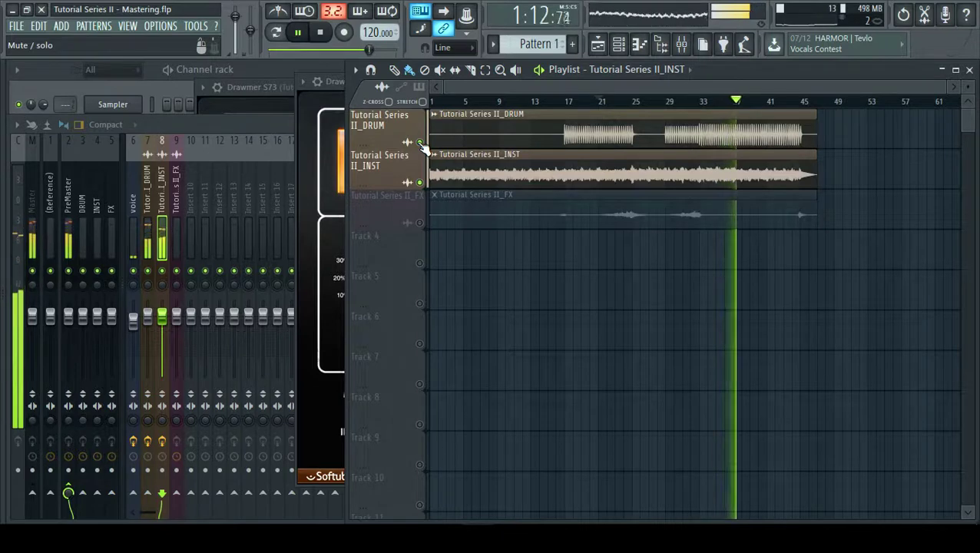
click(421, 143)
click(421, 184)
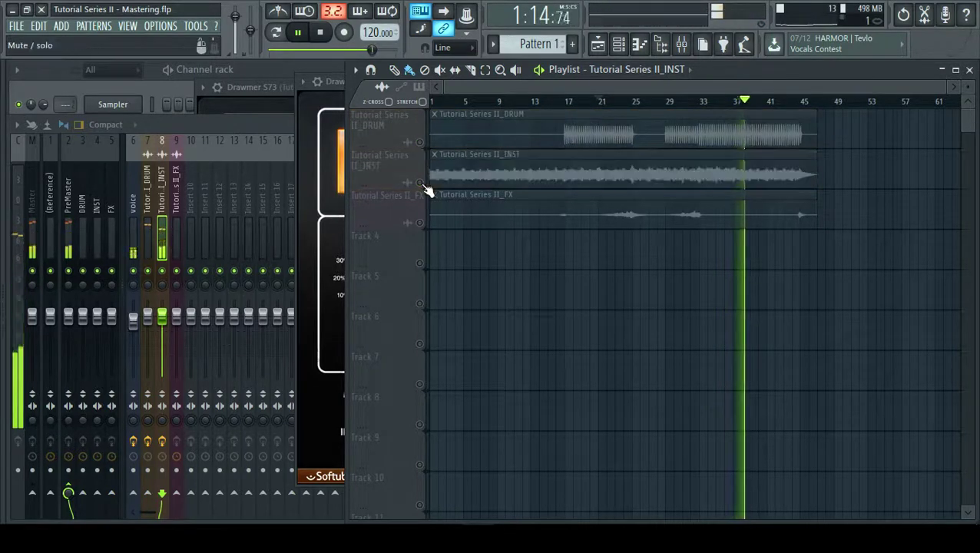
click(421, 183)
click(270, 128)
key(space)
key(space)
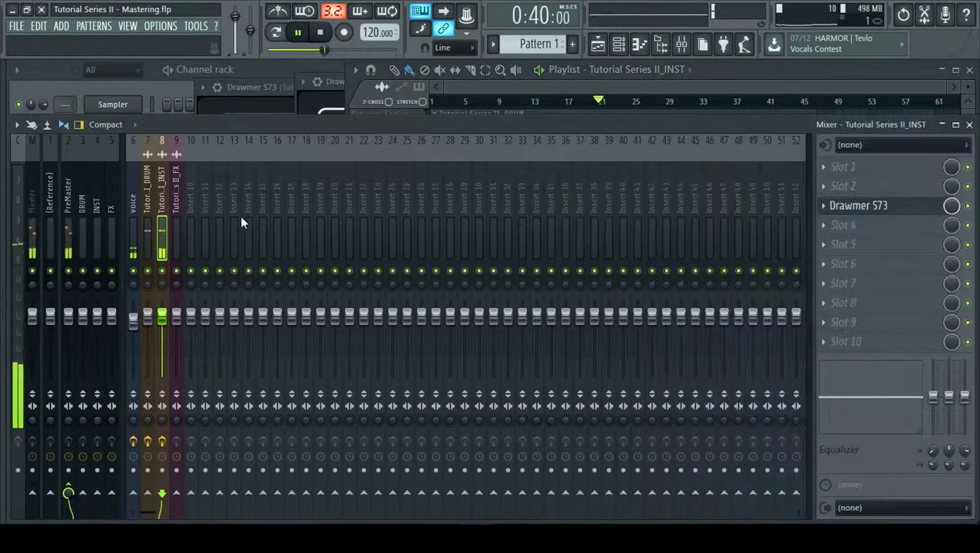
- Play the INST stem from about bar 25 and load Fruity Parametric EQ 2 into slot 2 of its mixer track
click(713, 89)
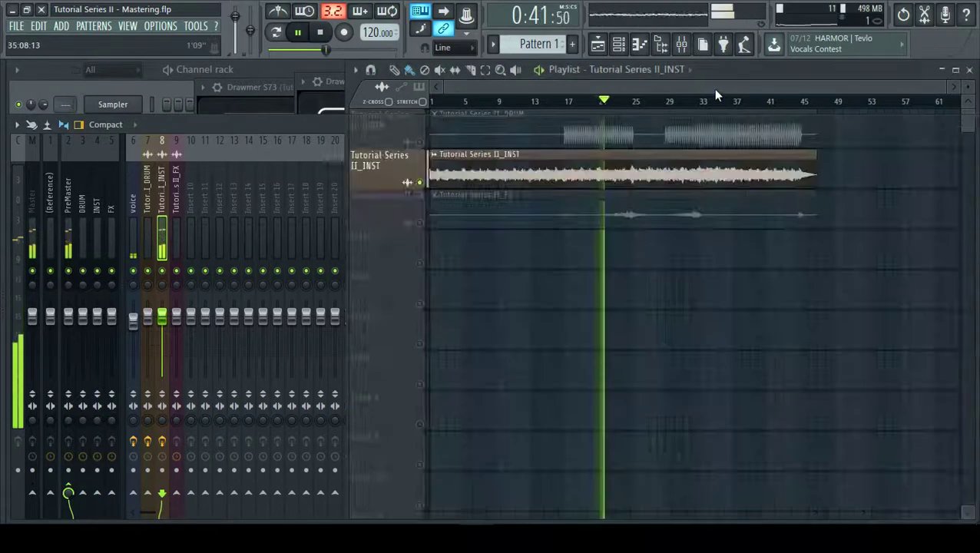
click(636, 103)
click(281, 116)
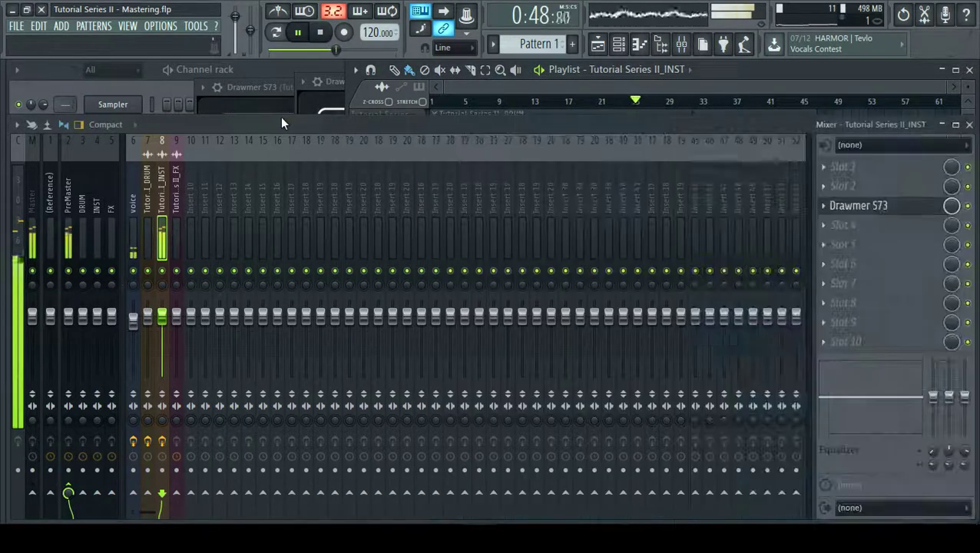
click(817, 187)
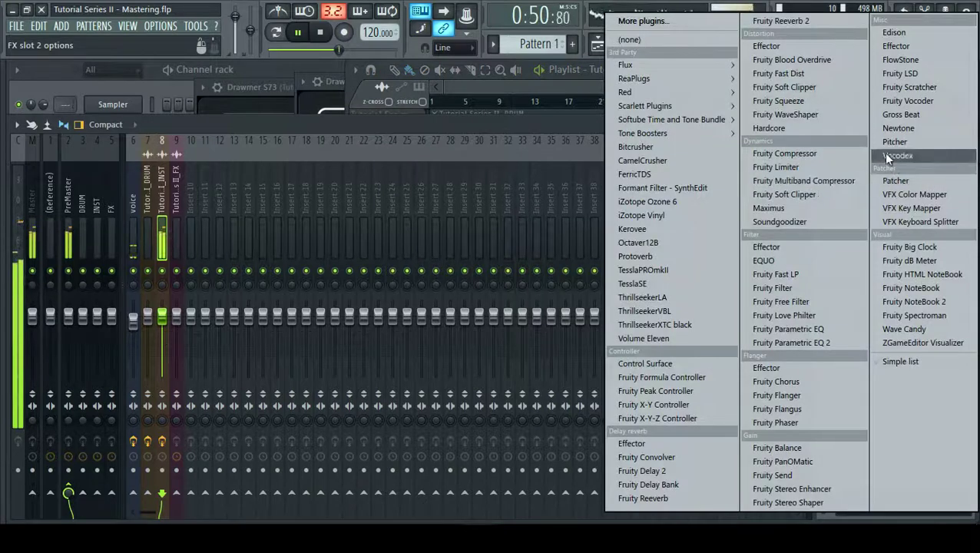
click(814, 343)
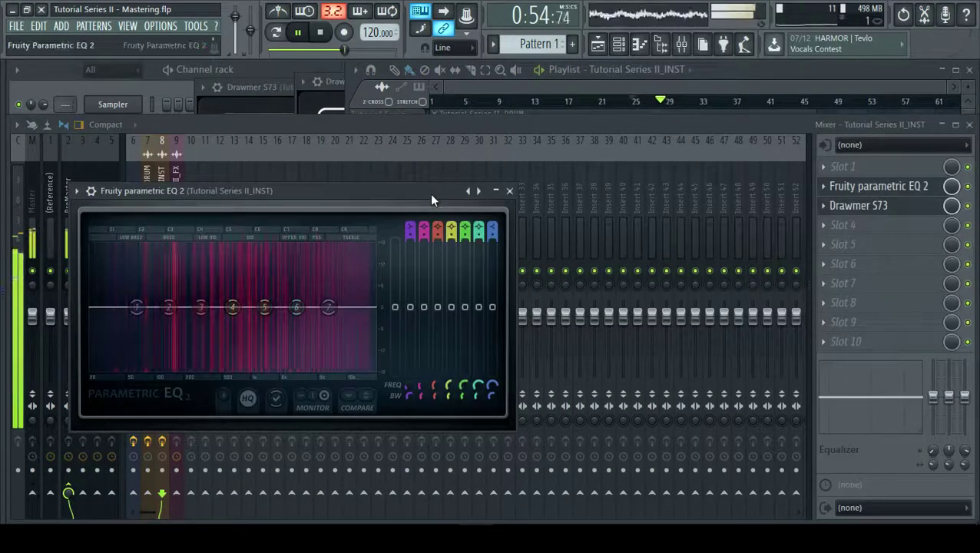
drag(431, 193, 548, 166)
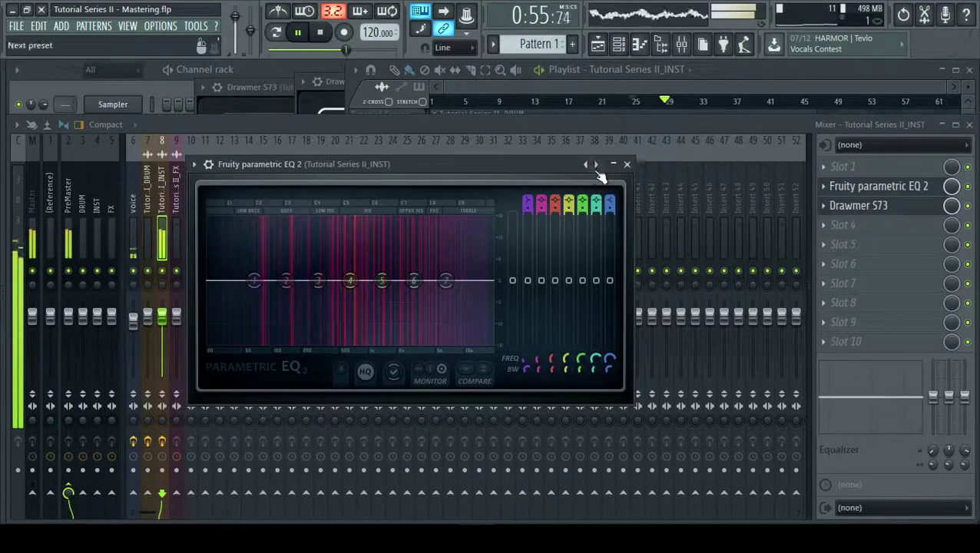
- Play from about bar 31, sweep EQ band 5 as a narrow boost, and set it to a -1.4 dB cut at 2467 Hz with 0% bandwidth
click(665, 80)
click(684, 101)
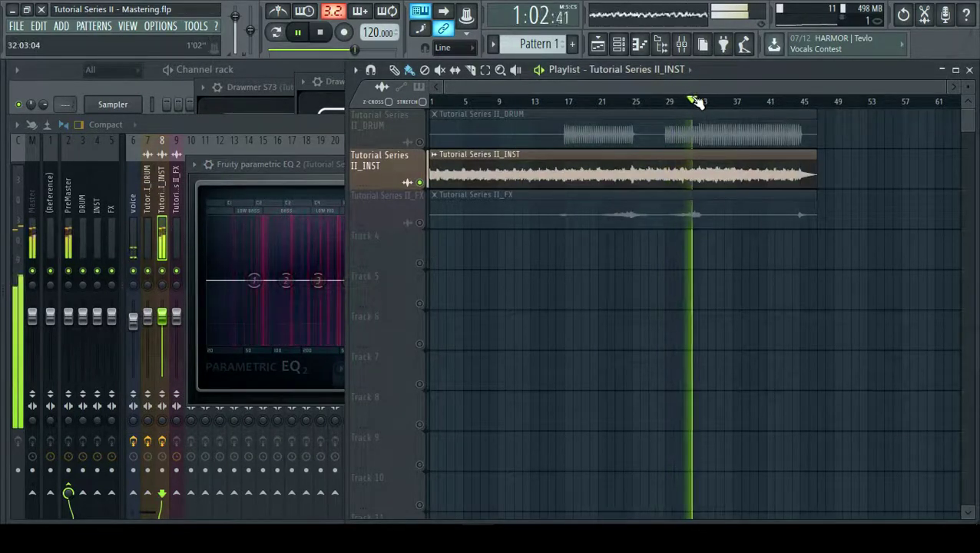
click(332, 164)
drag(332, 164, 364, 146)
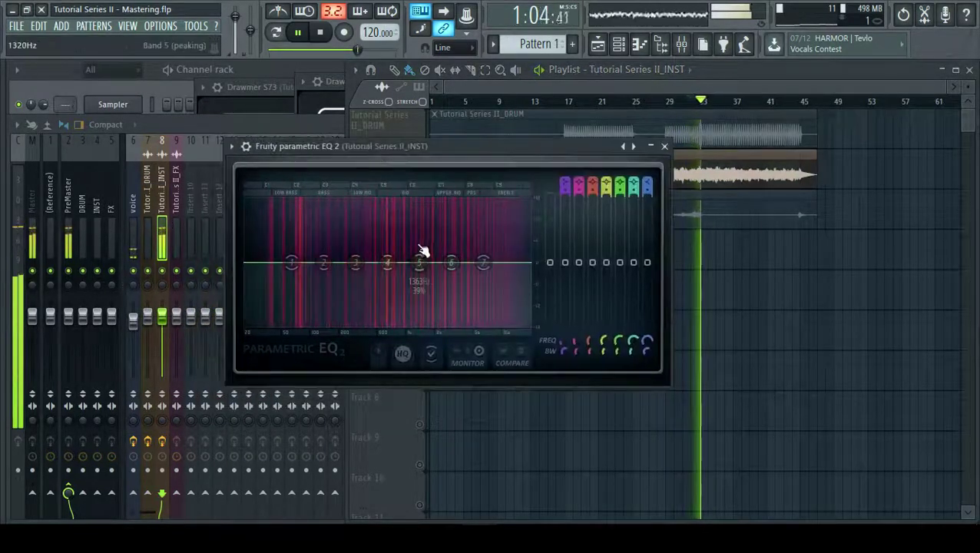
drag(421, 266, 443, 238)
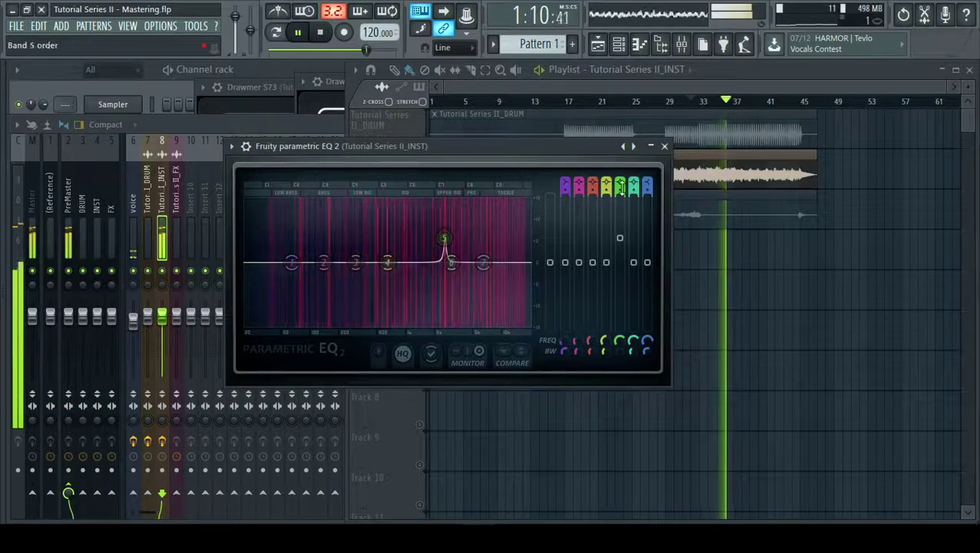
drag(619, 237, 620, 268)
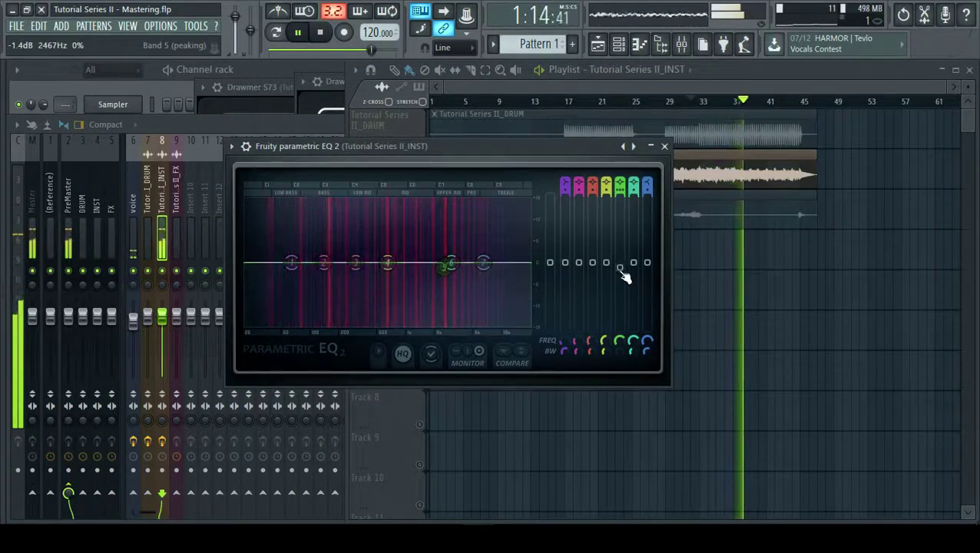
- Play from about bar 33, try a narrow boost on EQ band 4 around 3730 Hz, reset the band, and stop playback
click(687, 108)
click(696, 101)
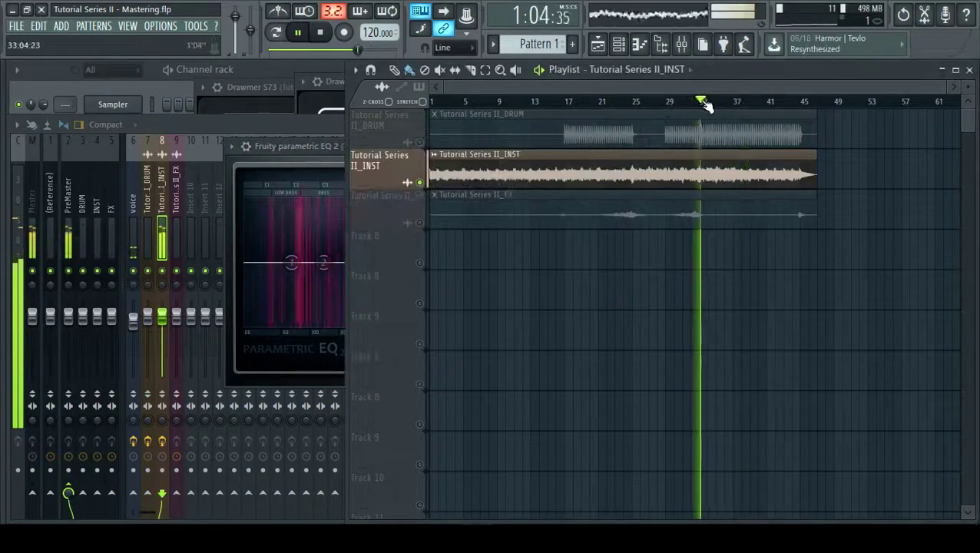
click(311, 161)
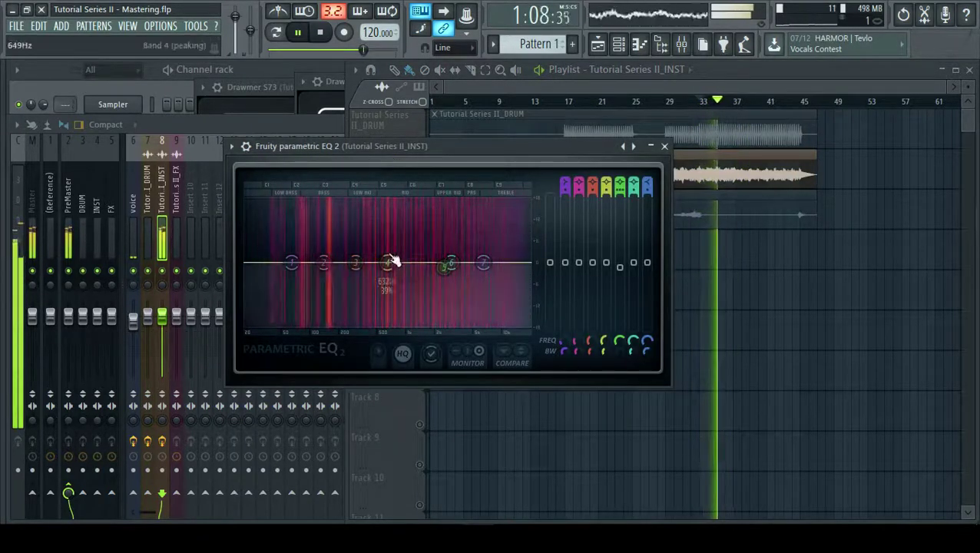
scroll(390, 265, down, 8)
drag(389, 265, 461, 240)
right_click(461, 240)
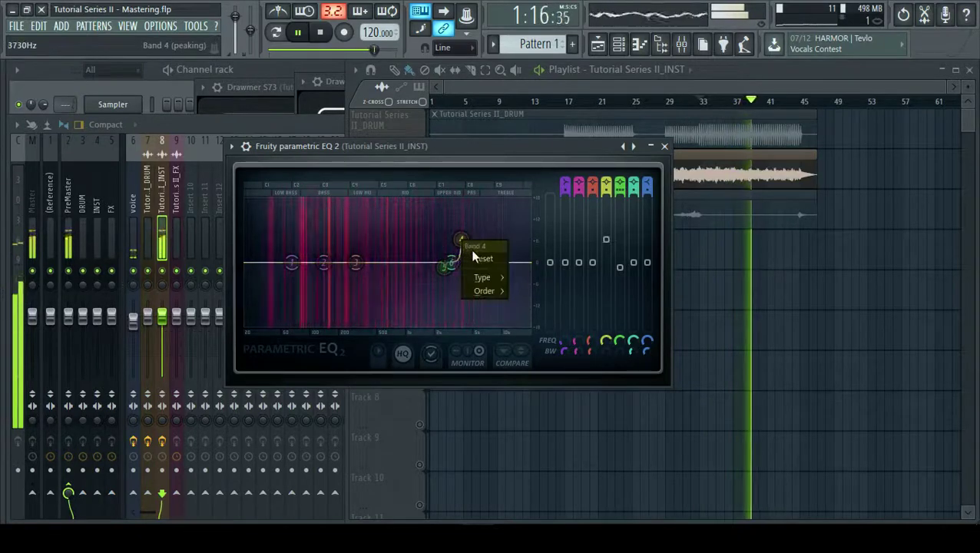
click(472, 255)
click(546, 92)
key(space)
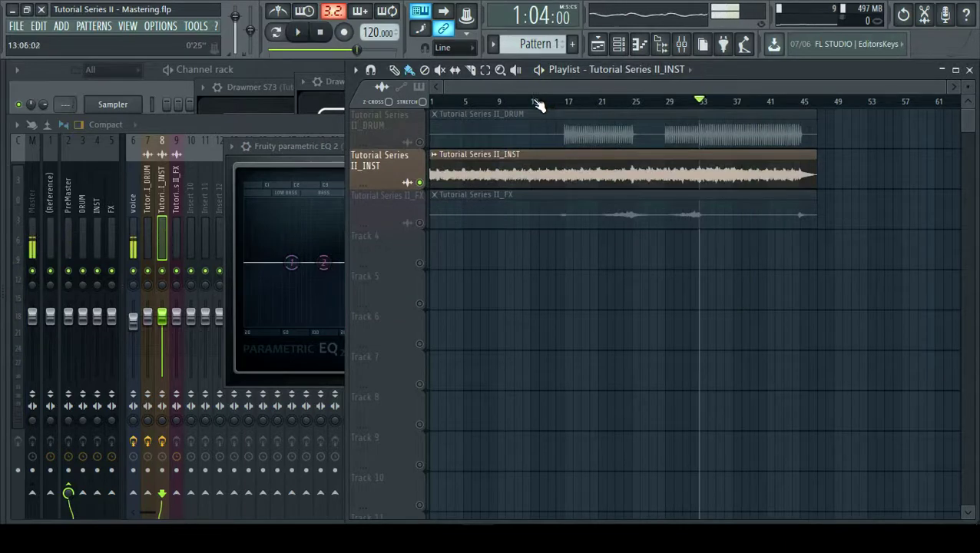
click(335, 118)
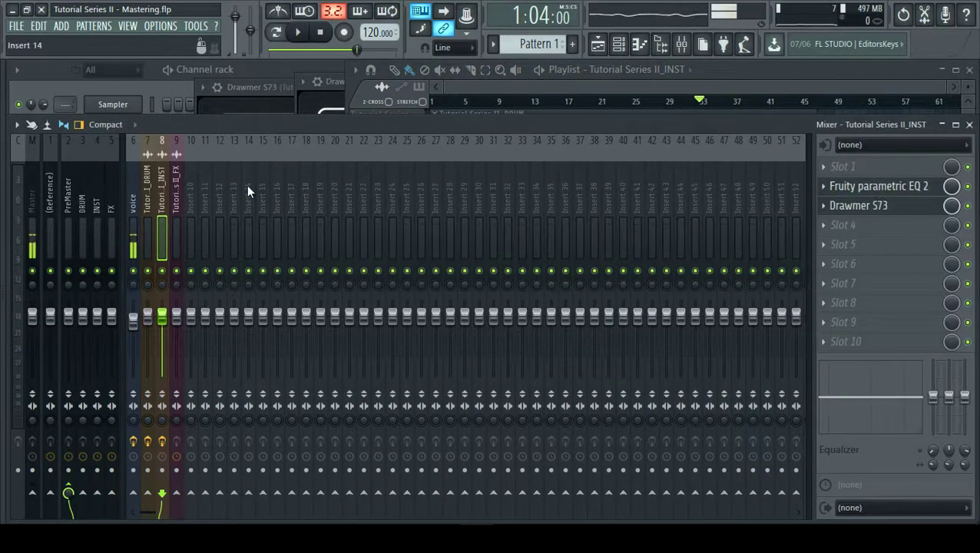
click(712, 95)
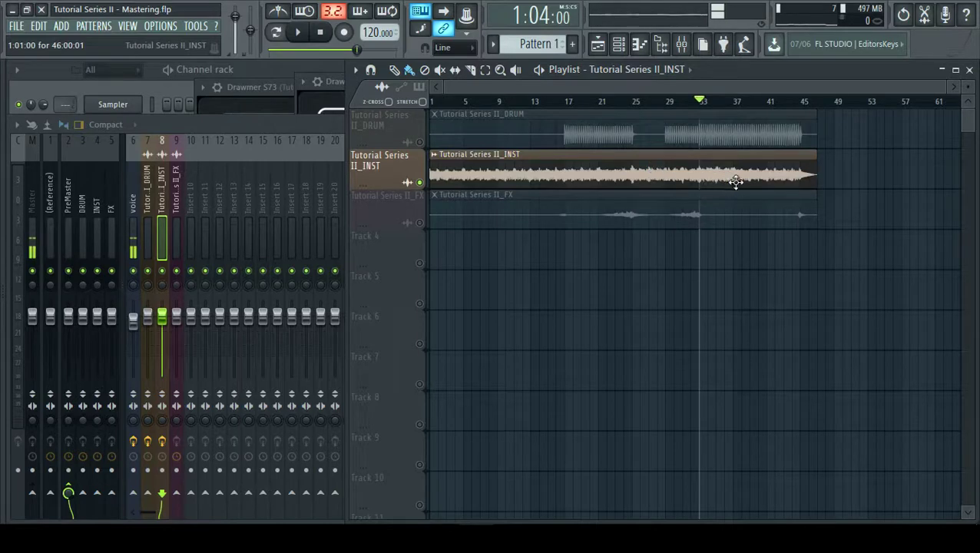
click(290, 123)
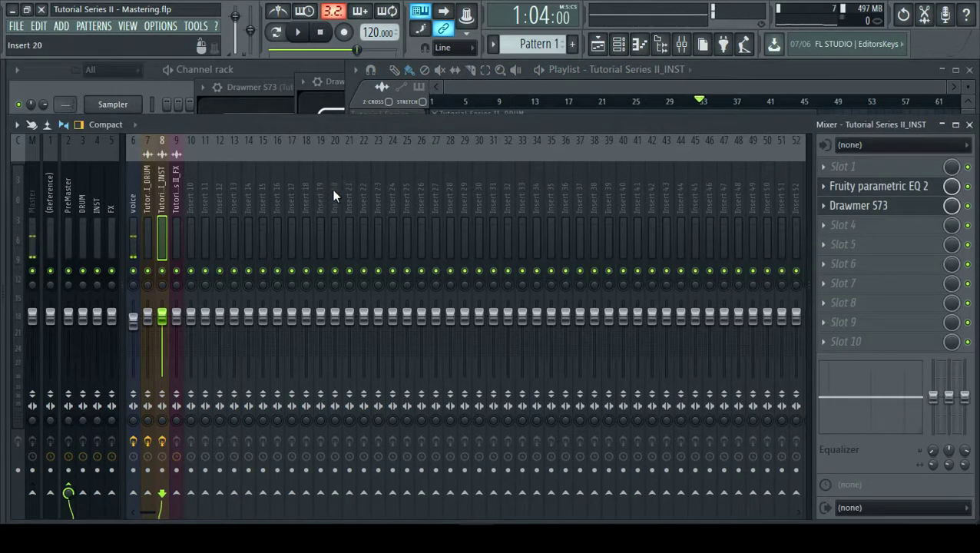
- Play the DRUM and INST tracks together and lower the INST mixer fader slightly
key(space)
click(516, 89)
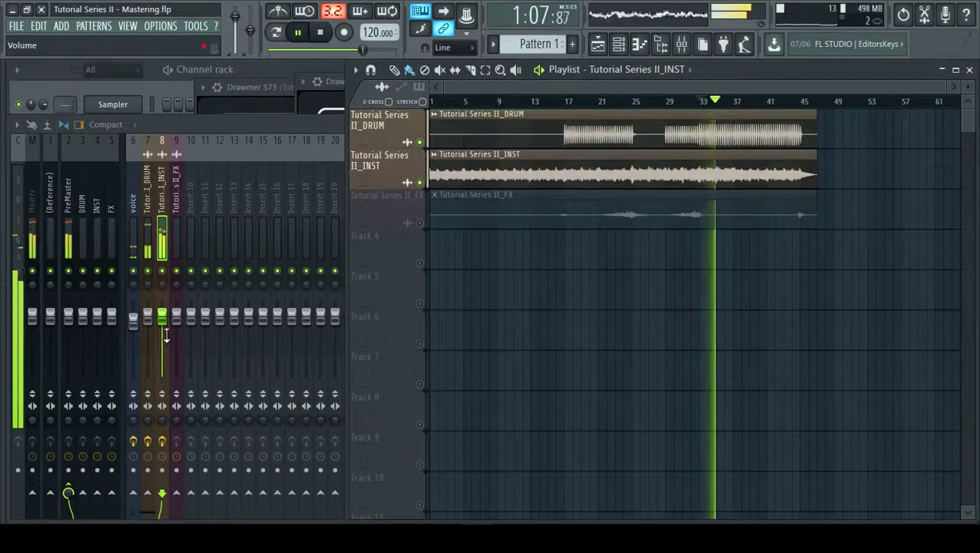
drag(162, 318, 162, 323)
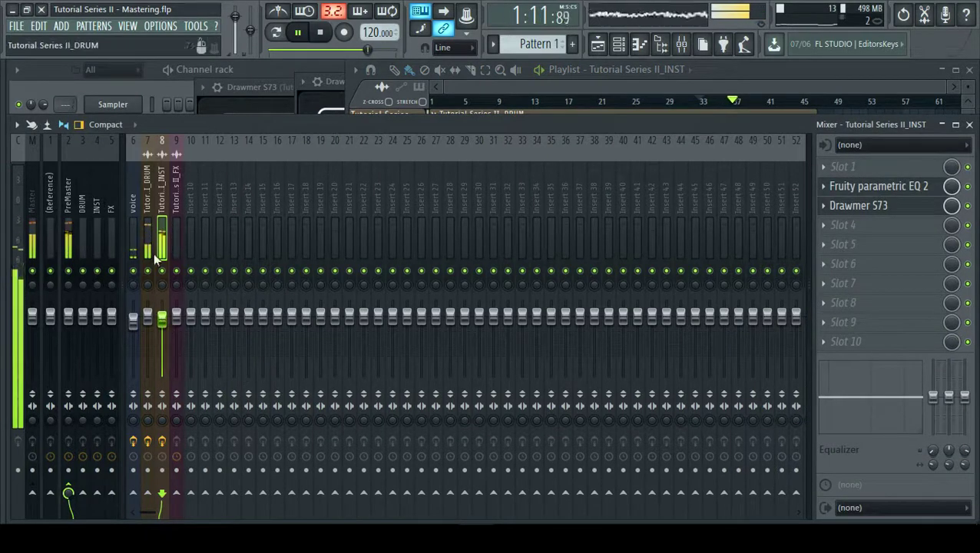
- Solo the DRUM mixer track and lower the Amount in its Drawmer S73 to 36.3
click(150, 218)
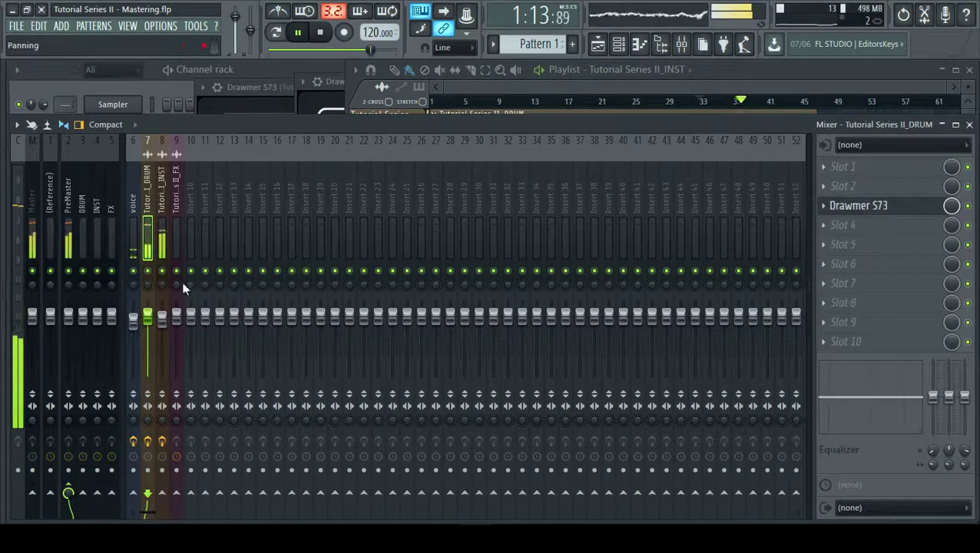
right_click(148, 271)
click(875, 206)
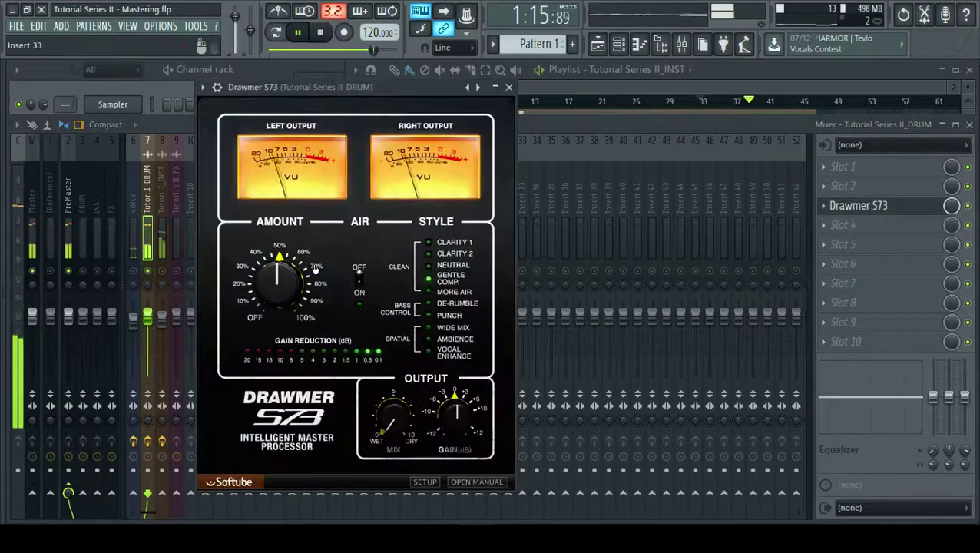
mouse_move(282, 298)
mouse_down()
mouse_move(280, 313)
mouse_move(279, 298)
mouse_up()
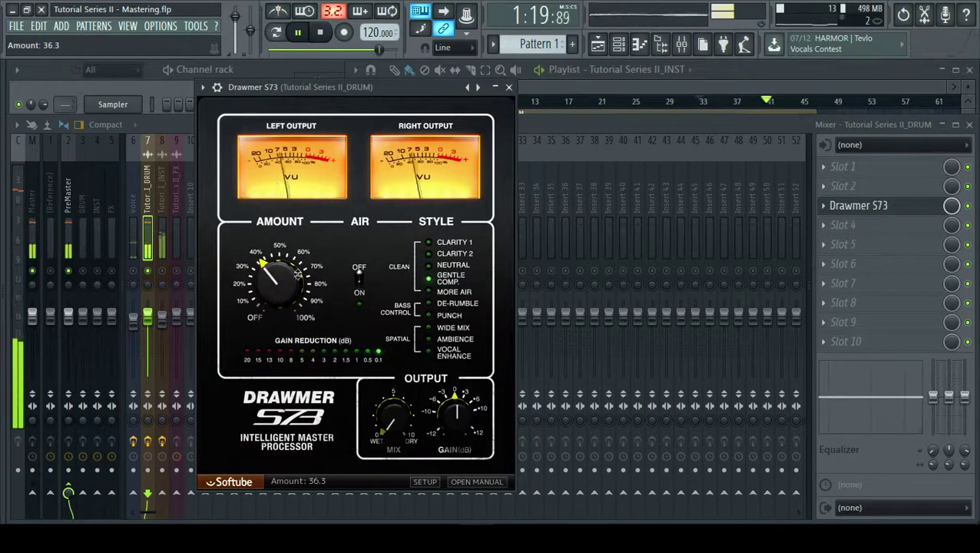
- End the mixer solo with INST muted, and set the DRUM track's Drawmer S73 to Amount 44.4 and Mix 3.1
click(163, 273)
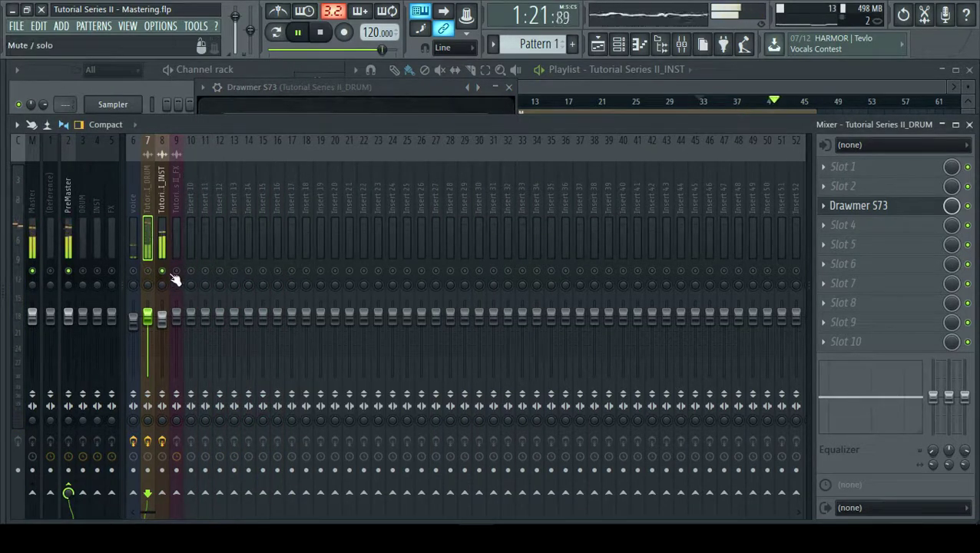
right_click(162, 272)
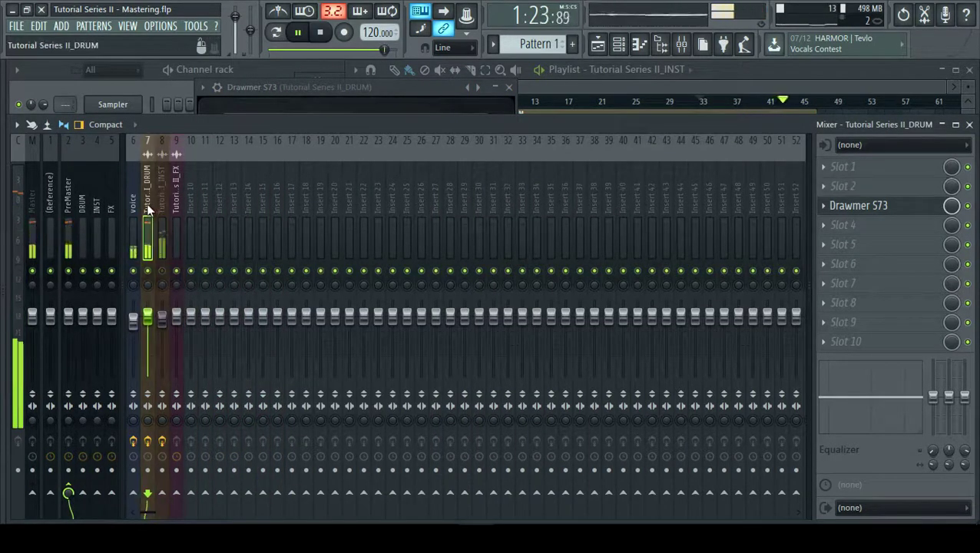
click(859, 208)
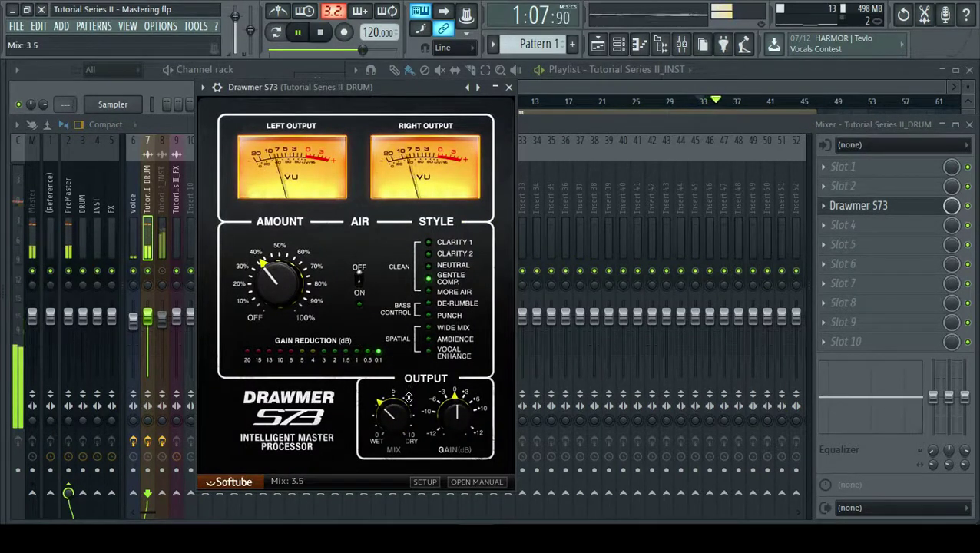
drag(278, 290, 279, 281)
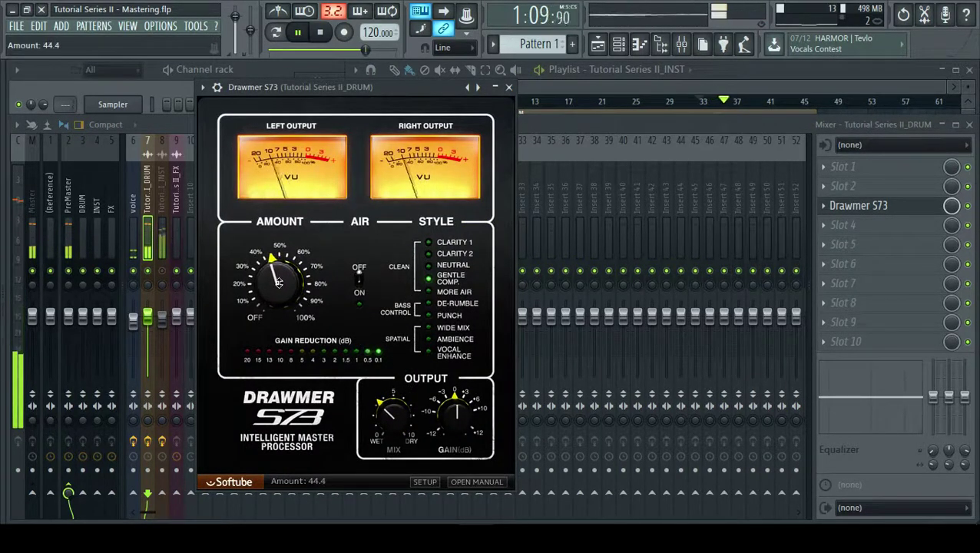
drag(398, 413, 394, 416)
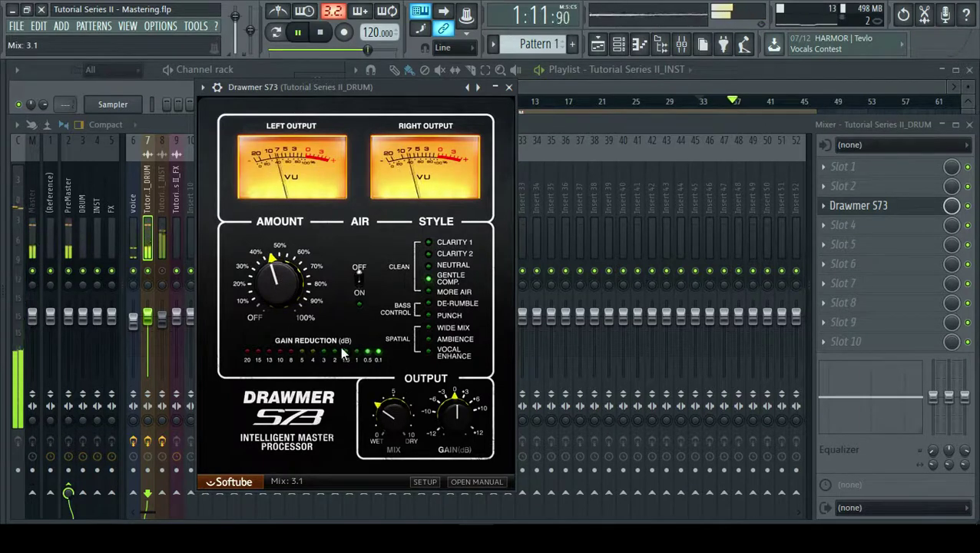
- Check DRUM's Drawmer S73 by bypassing it, then balance the DRUM and INST faders together, bringing INST to -0.6 dB
click(968, 206)
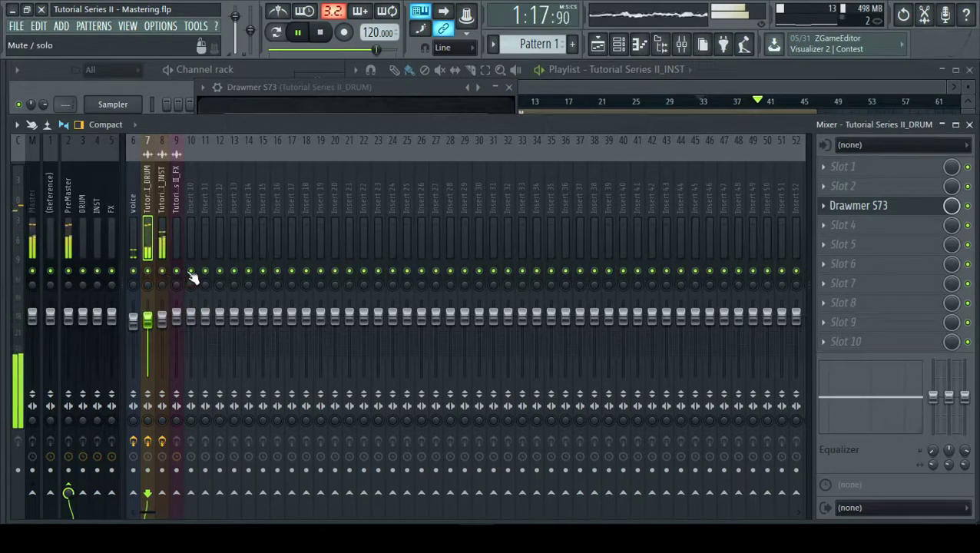
click(642, 104)
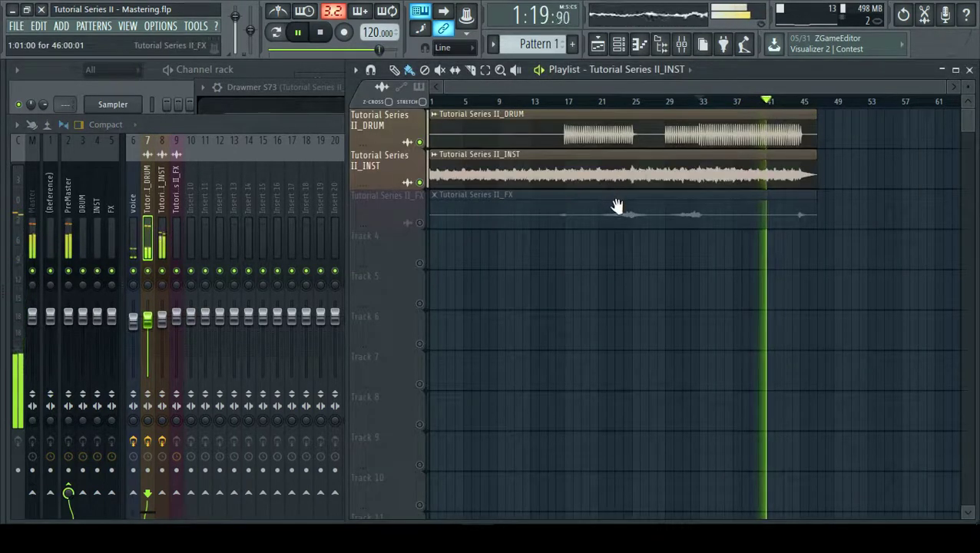
click(159, 304)
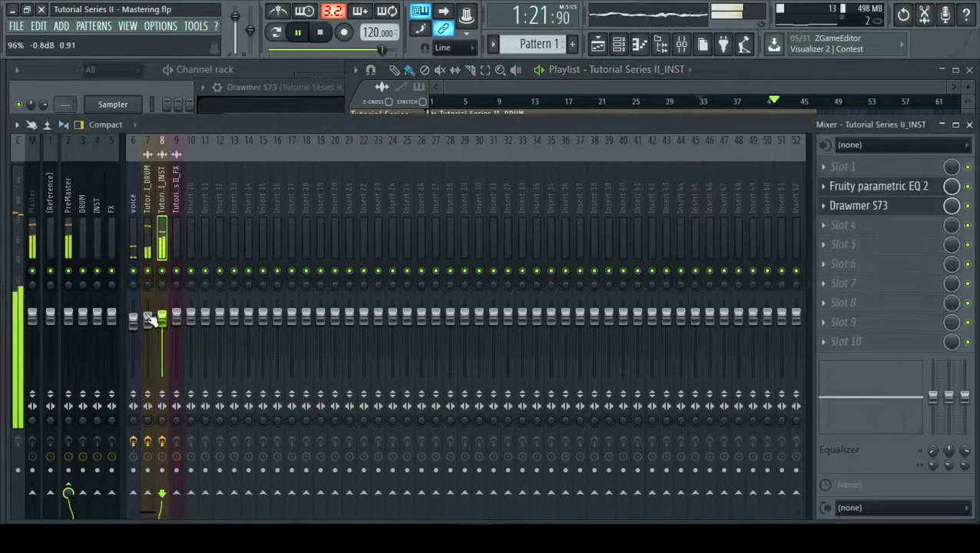
click(148, 304)
click(161, 303)
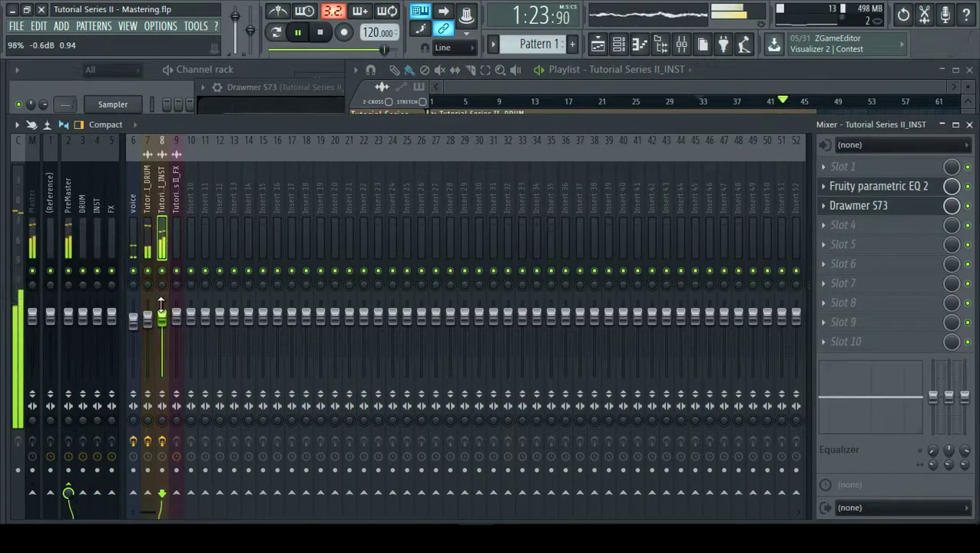
click(150, 221)
key(space)
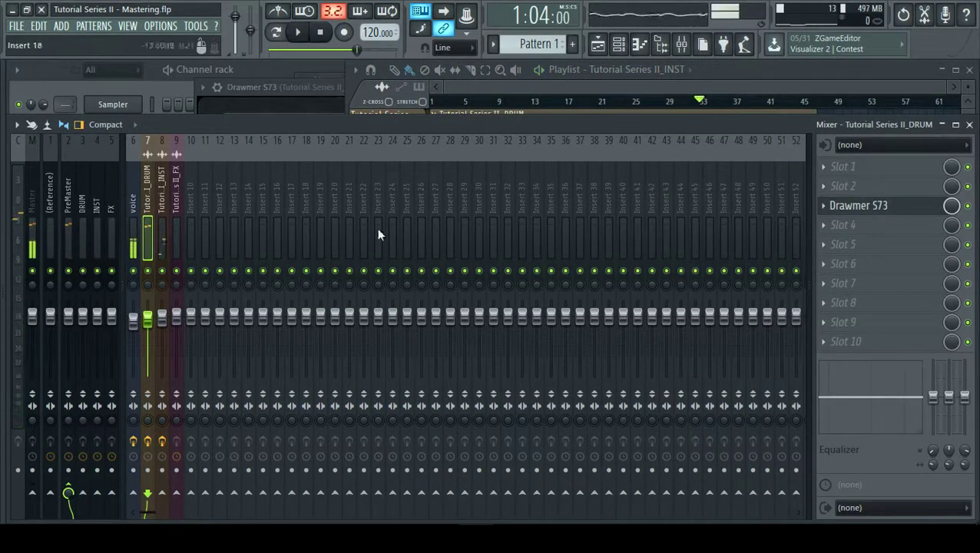
- Add Fruity Reeverb 2 to slot 2 of the DRUM mixer track and open its window clear of the track meters
click(843, 189)
click(829, 20)
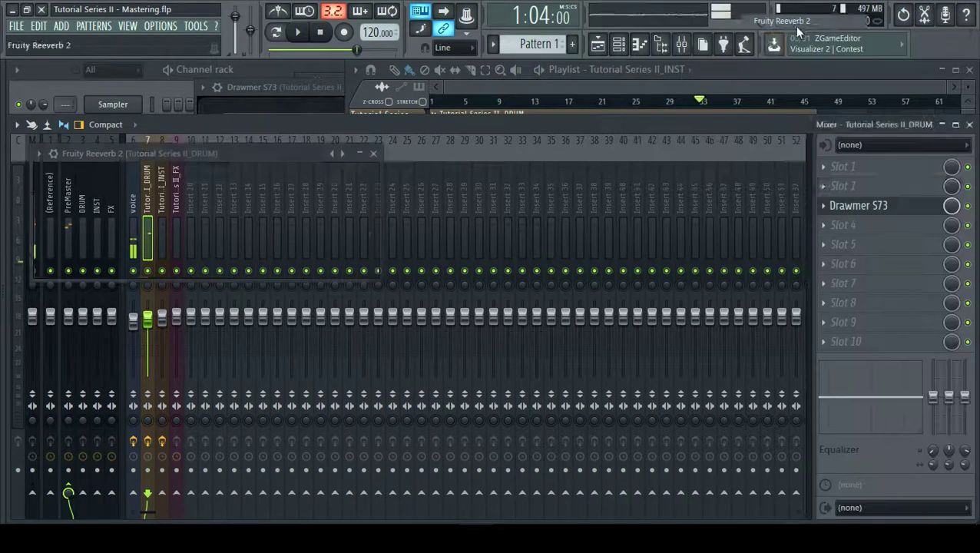
drag(477, 120, 350, 125)
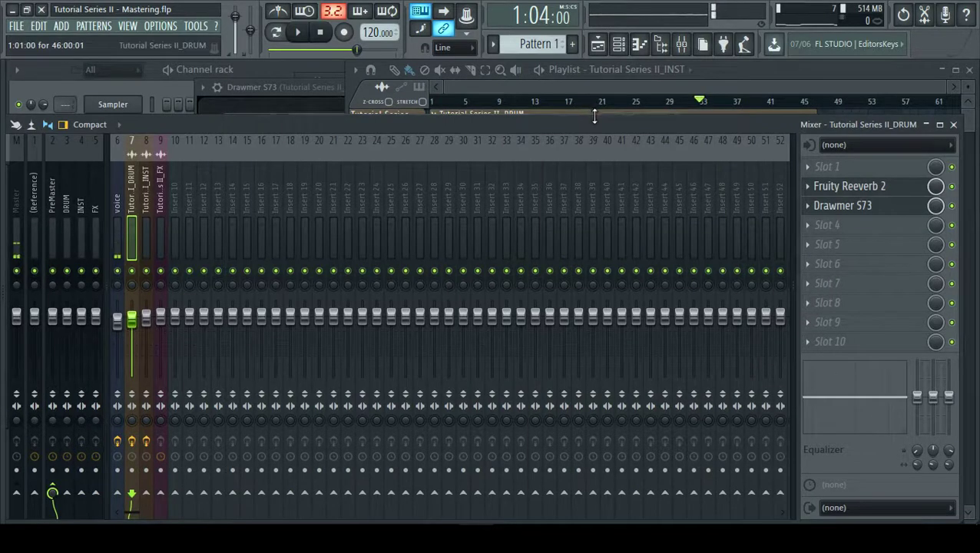
drag(595, 119, 610, 121)
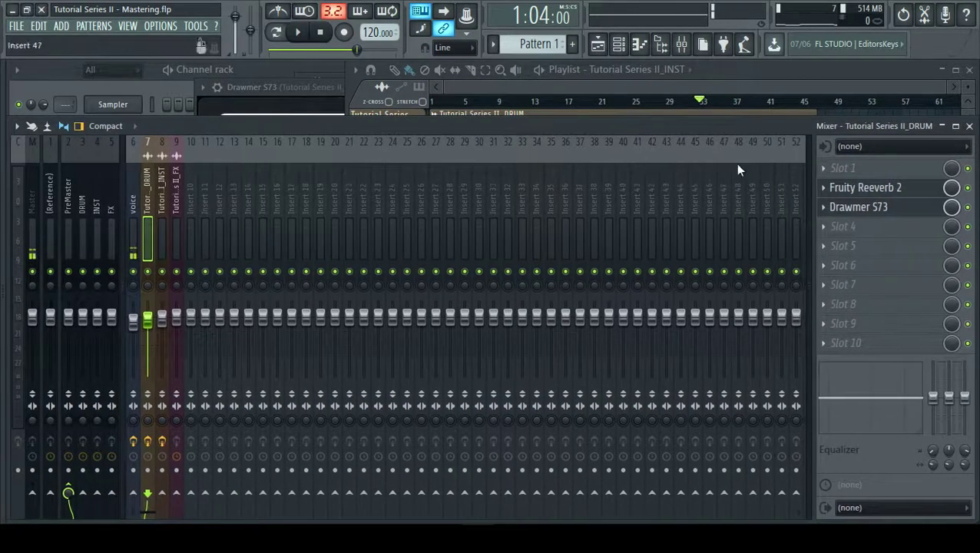
click(868, 192)
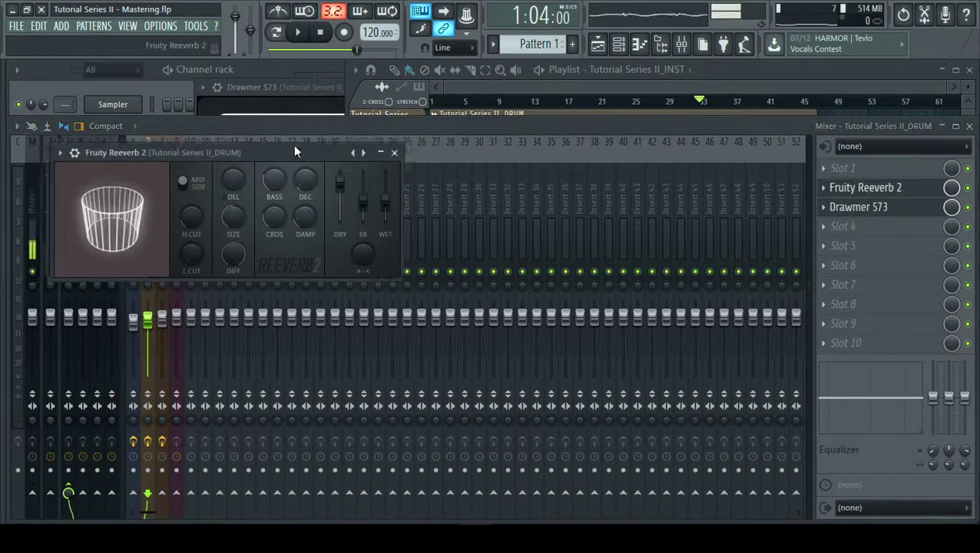
drag(295, 152, 403, 109)
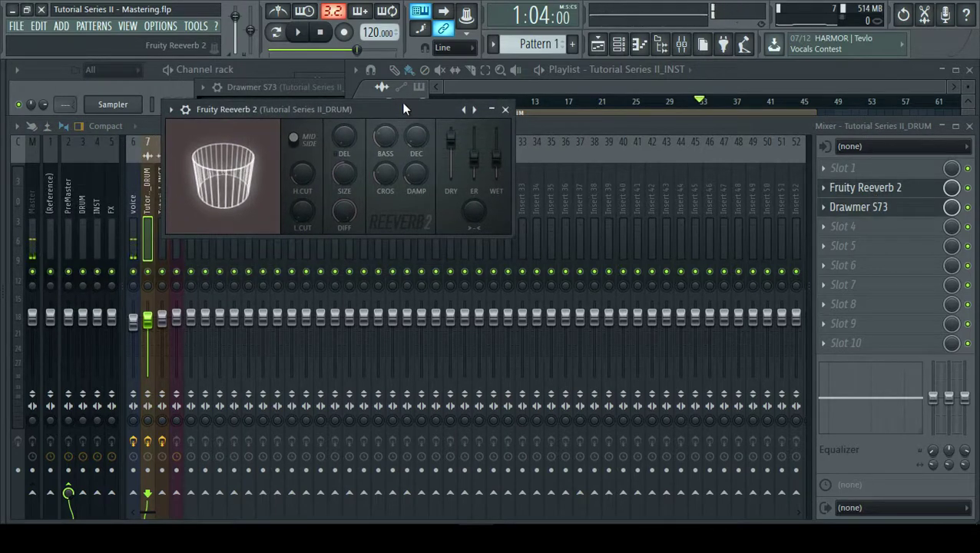
- During playback, lower the wet level of DRUM's Fruity Reeverb 2, raise its low cut to 195 Hz, and mute INST
key(space)
drag(497, 149, 499, 180)
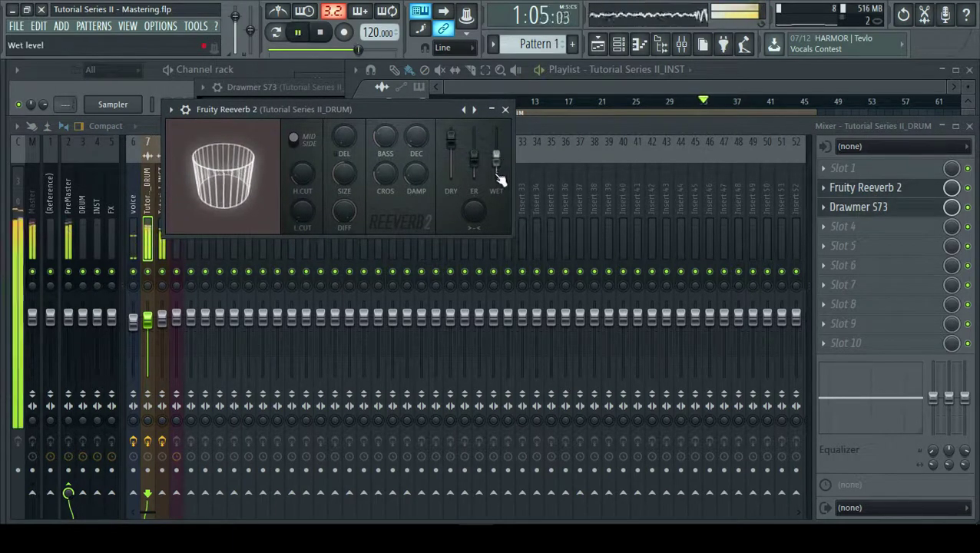
drag(319, 206, 318, 191)
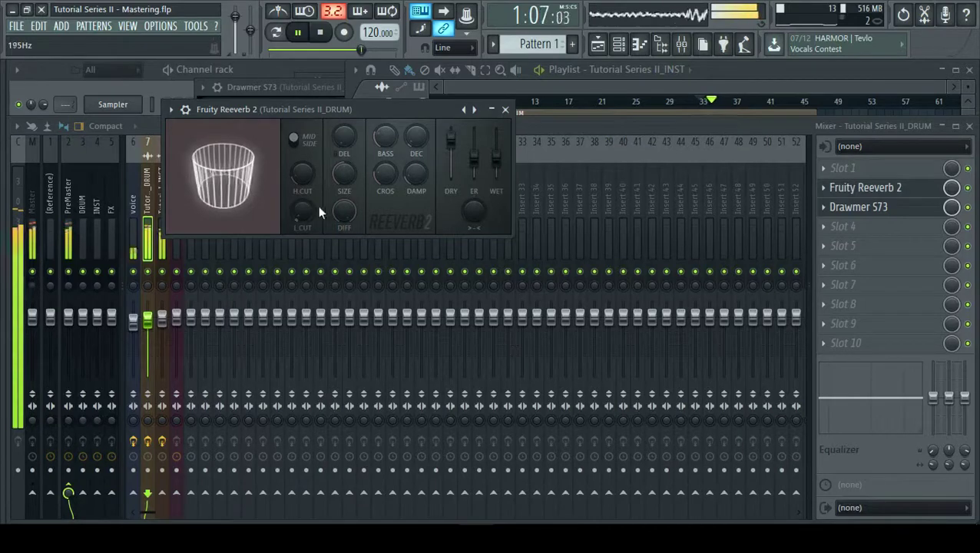
click(174, 274)
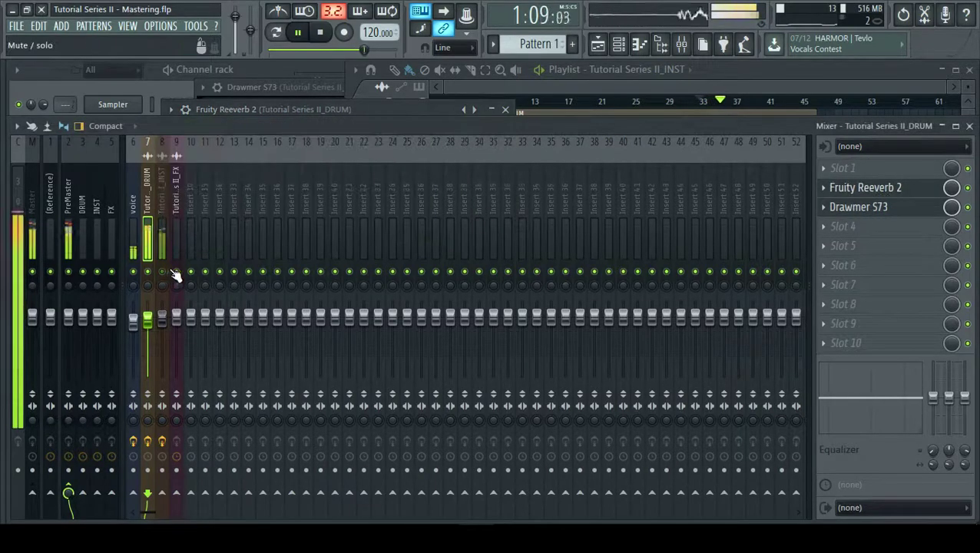
- Shorten the decay of DRUM's Fruity Reeverb 2, set its room size to 69, and raise the low cut to 235 Hz
click(868, 191)
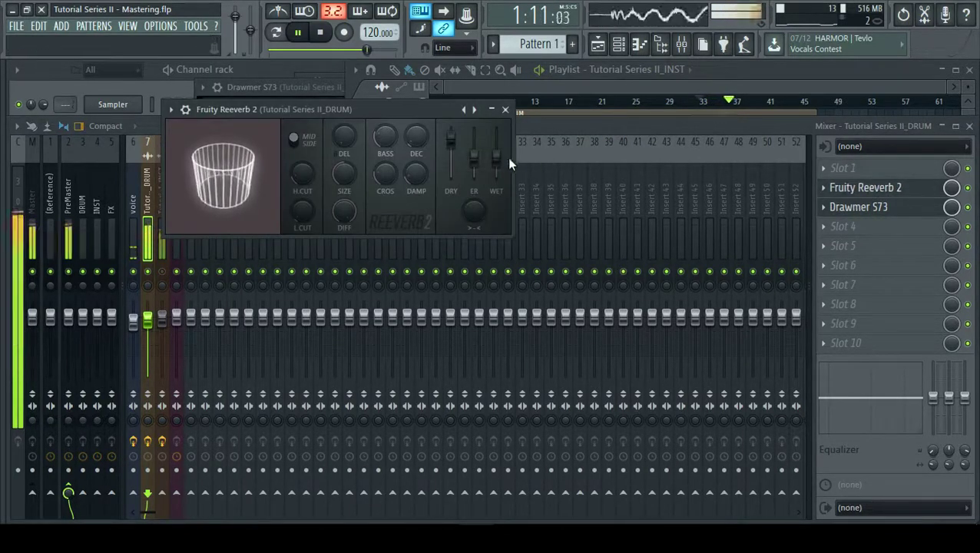
drag(505, 160, 505, 156)
drag(423, 138, 423, 145)
drag(362, 182, 355, 184)
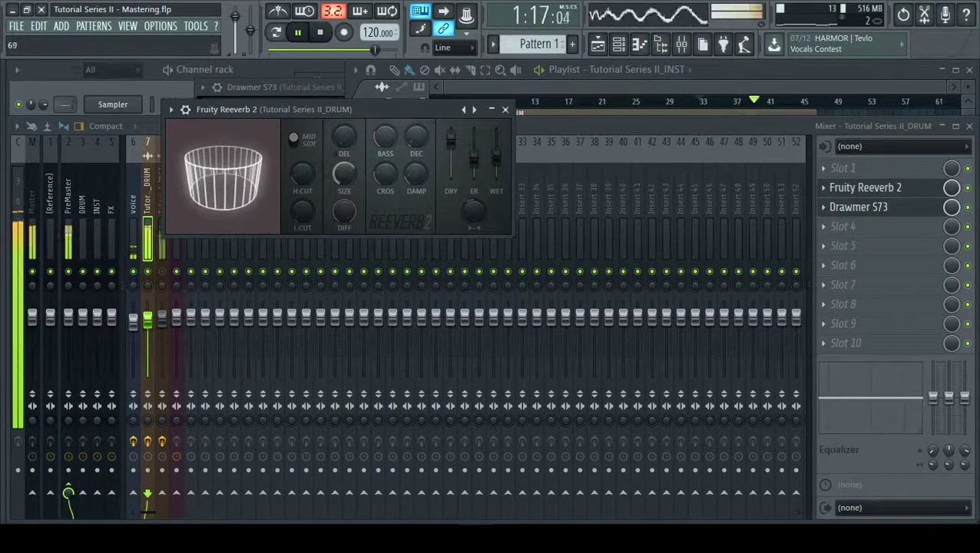
drag(428, 148, 428, 156)
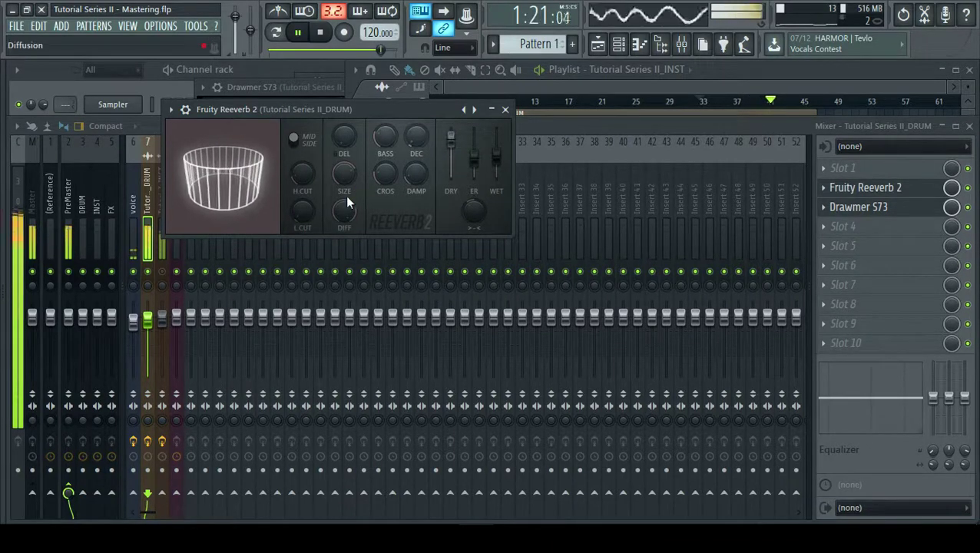
drag(304, 213, 303, 202)
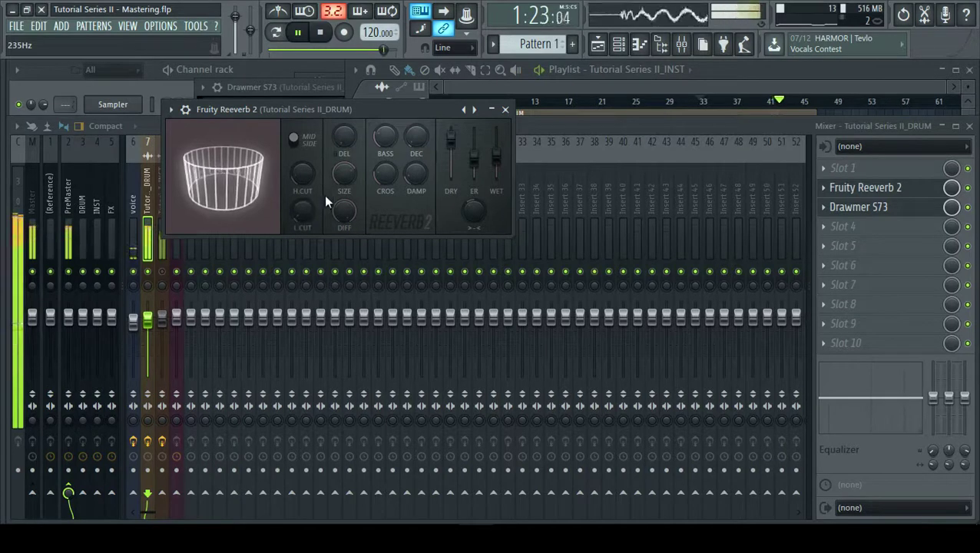
- Set DRUM's reverb to room size 79, early reflections 28% and wet level 26%, comparing with the effect bypassed
drag(409, 178, 409, 186)
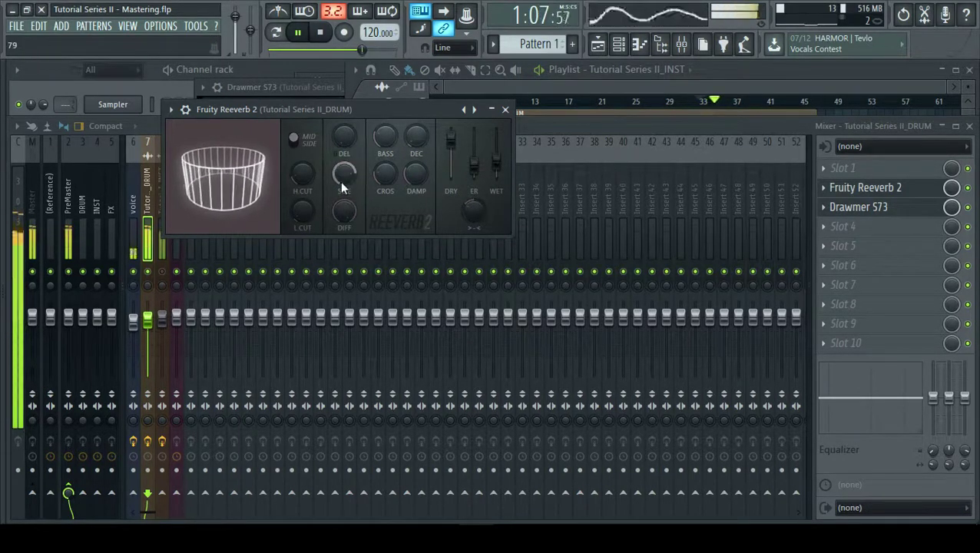
drag(342, 182, 342, 187)
drag(497, 161, 497, 165)
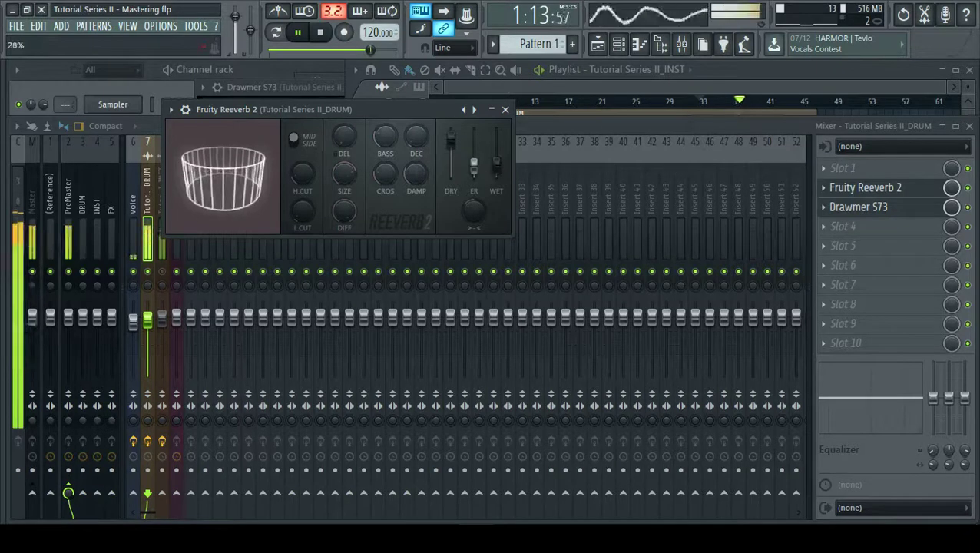
click(969, 188)
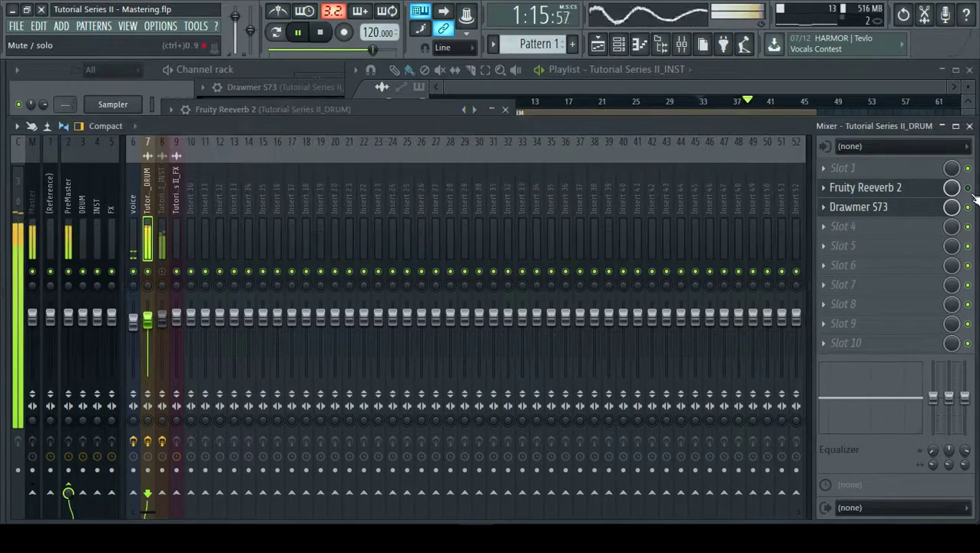
click(844, 189)
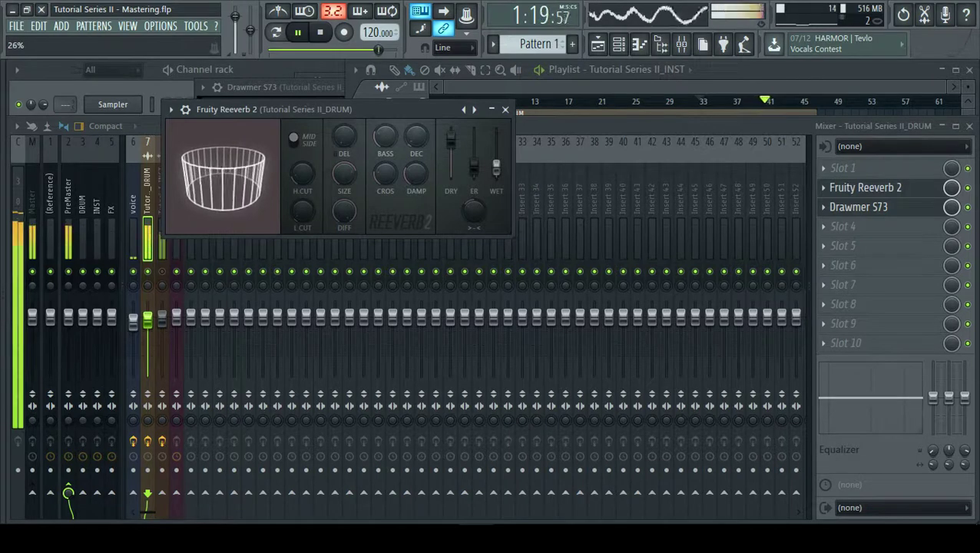
click(545, 131)
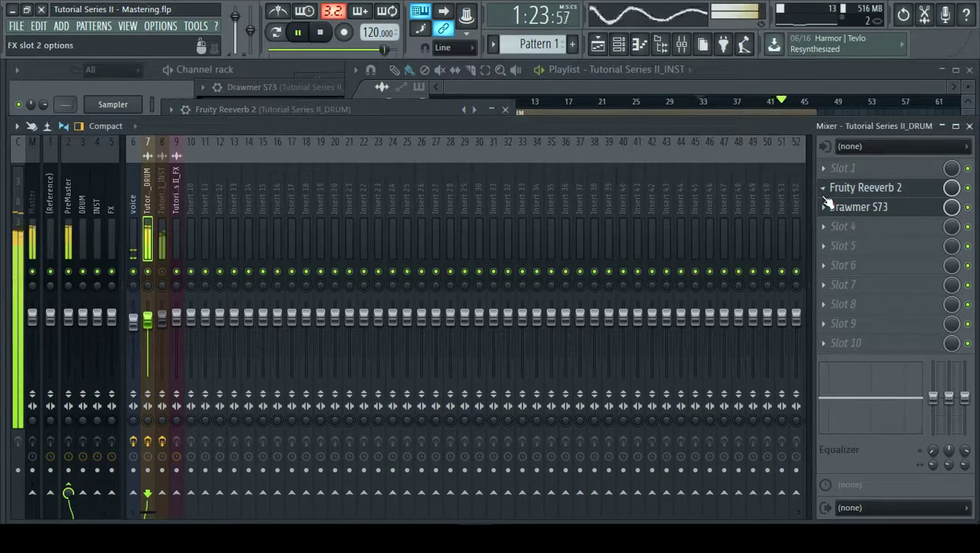
click(861, 191)
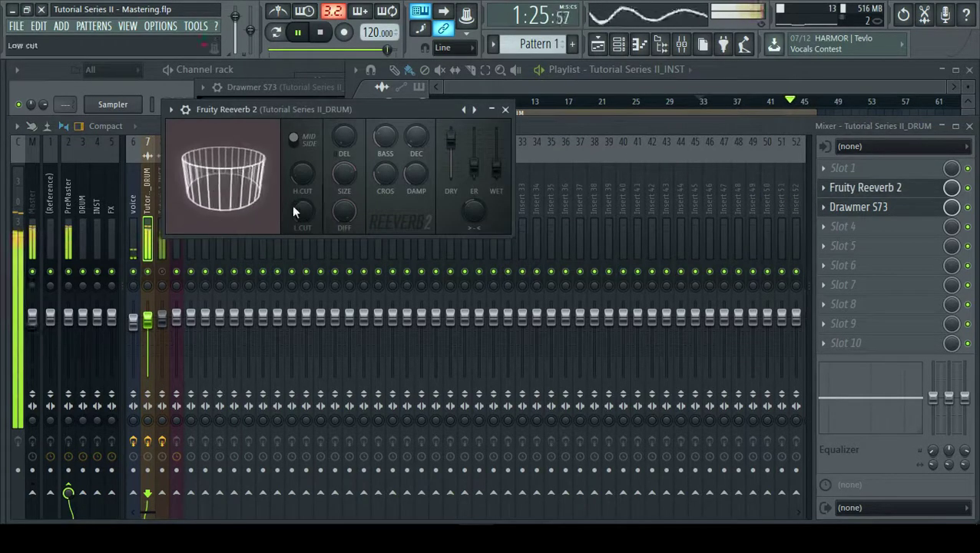
click(621, 132)
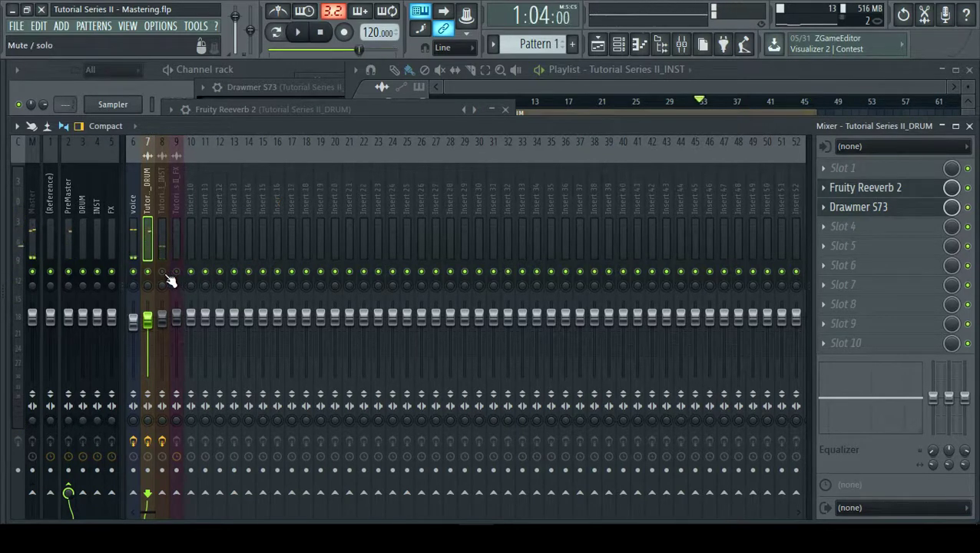
- Unmute the INST mixer track and play it with DRUM from about bars 33, 17 and 34, then stop playback
click(162, 271)
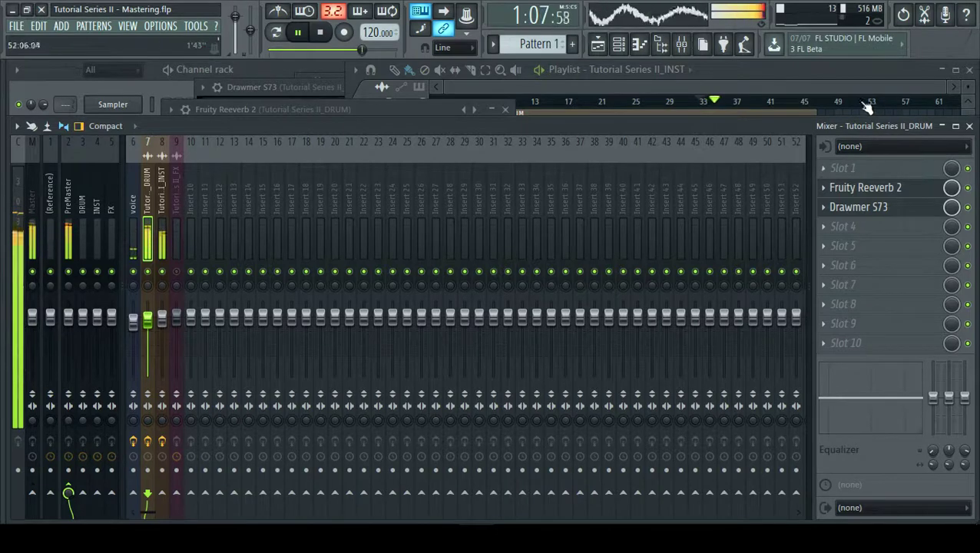
click(683, 101)
click(574, 104)
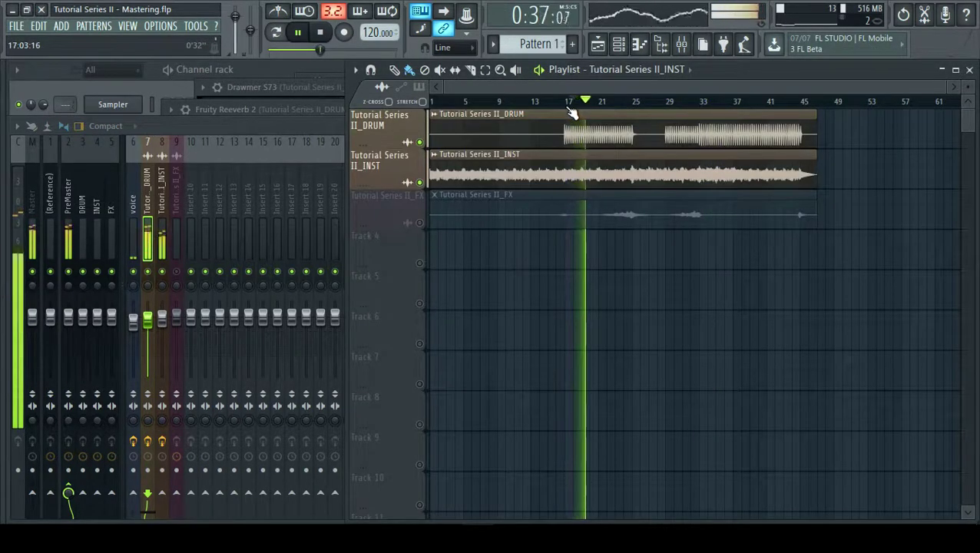
key(F9)
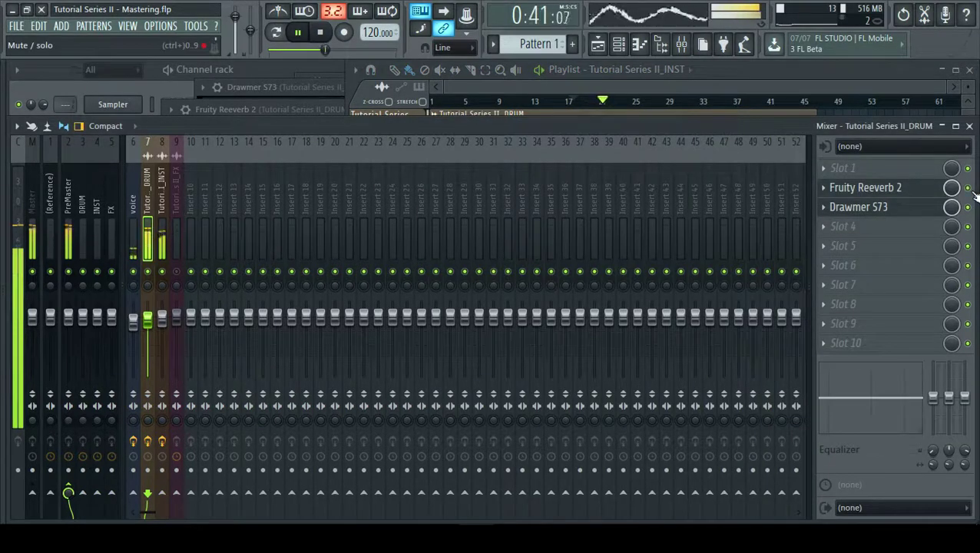
click(798, 83)
click(717, 102)
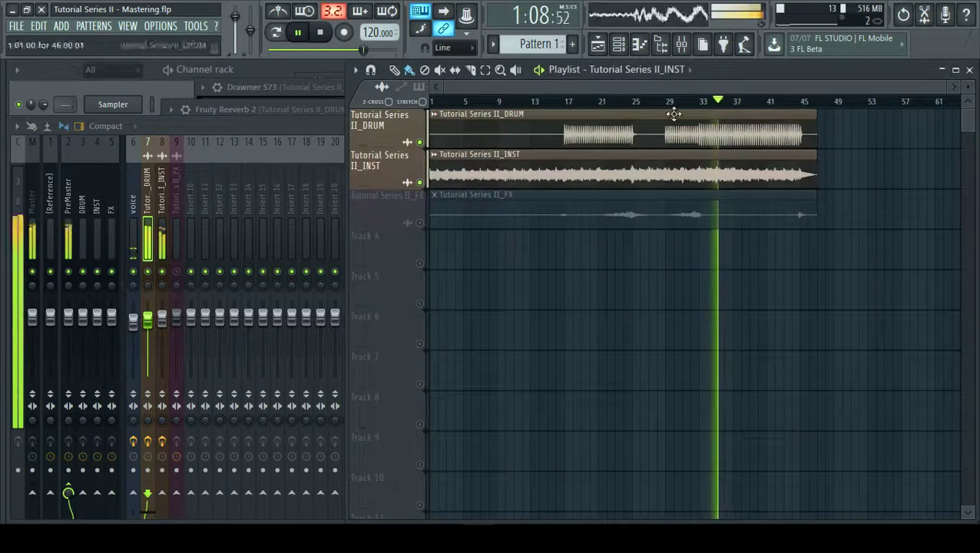
click(319, 31)
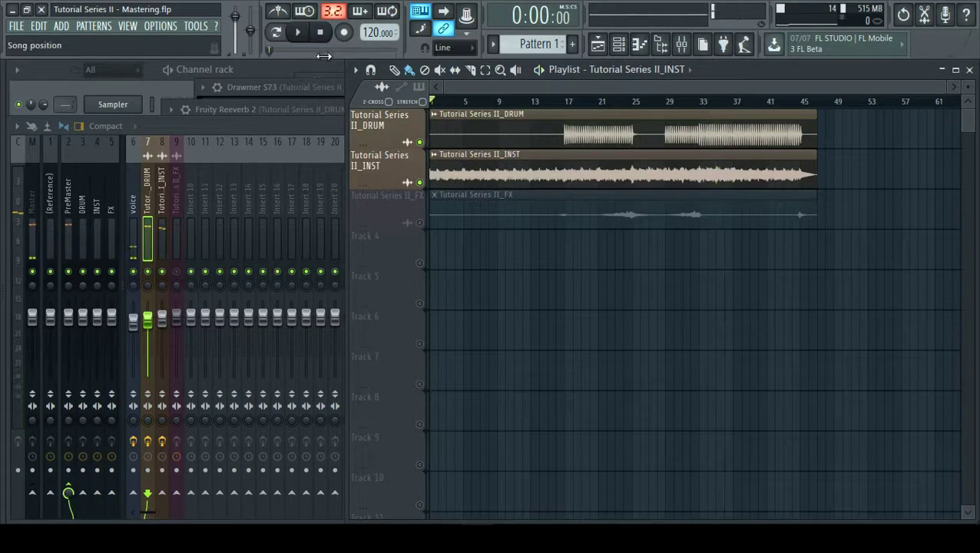
- Unmute the FX mixer track and select the PreMaster track
click(182, 278)
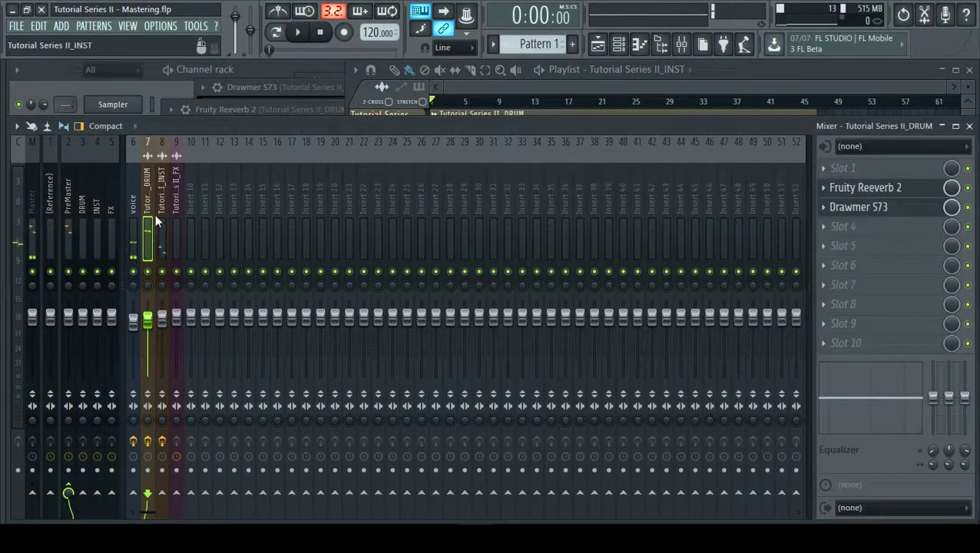
click(178, 213)
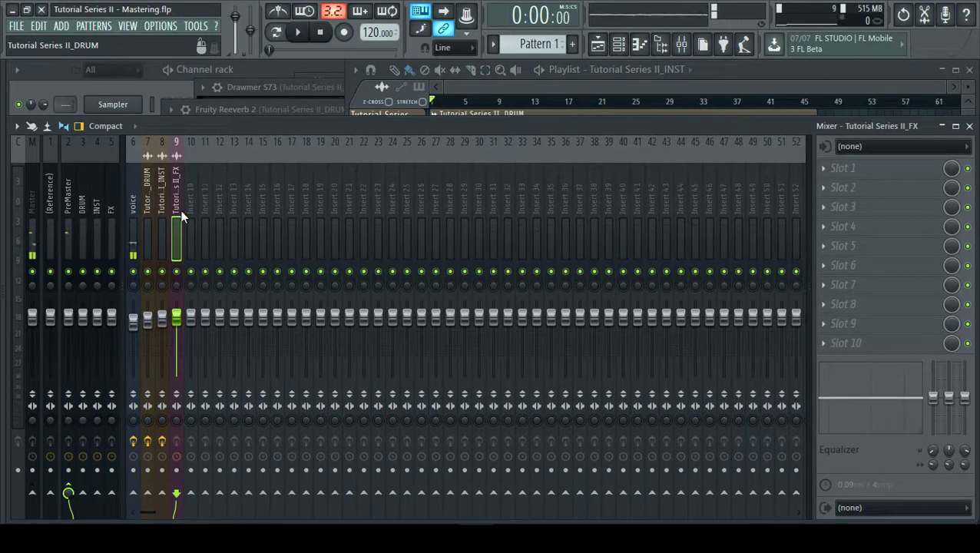
click(67, 204)
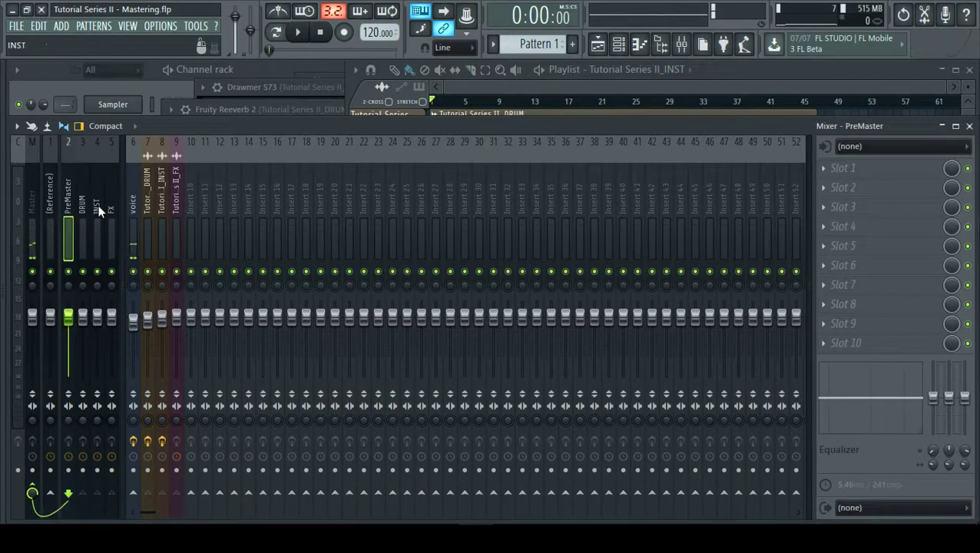
- Bring the playlist to the front of the mixer
click(627, 91)
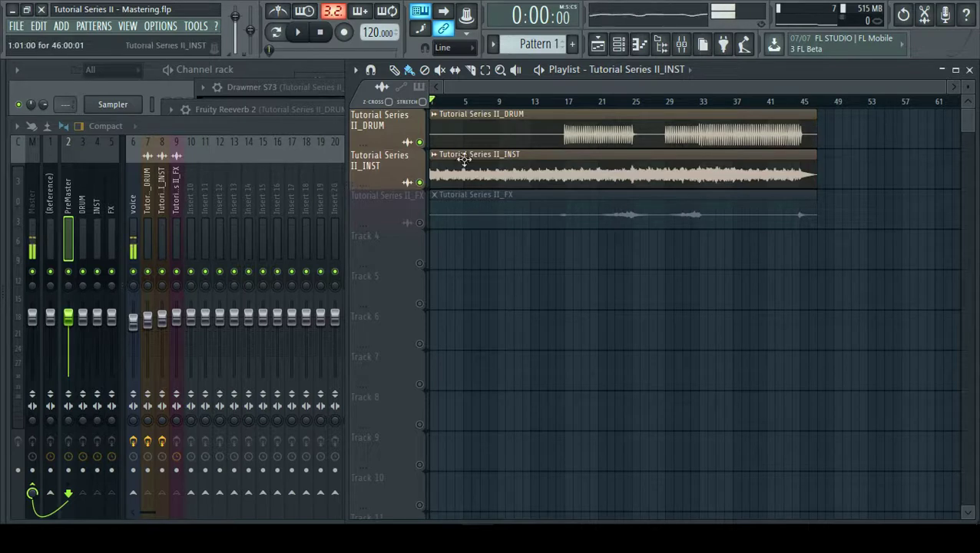
double_click(333, 124)
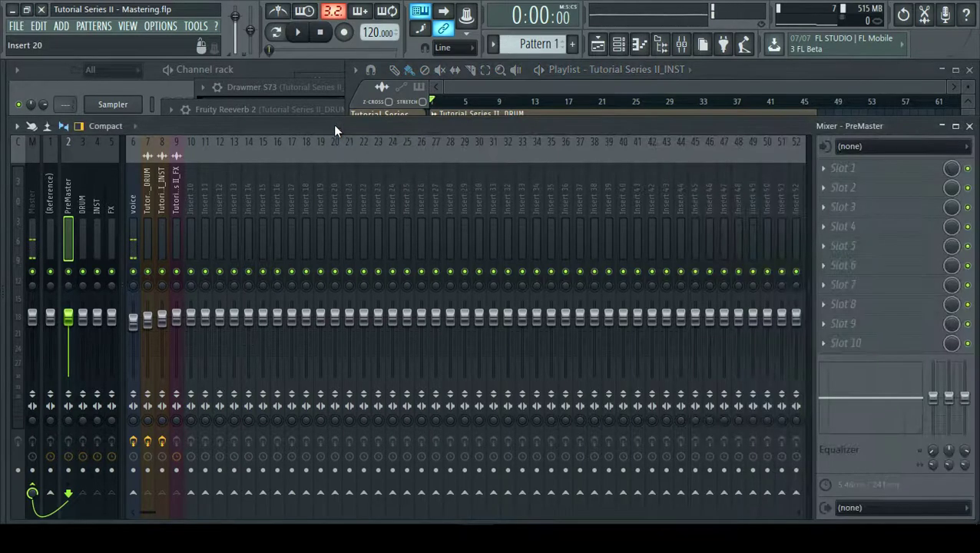
click(568, 93)
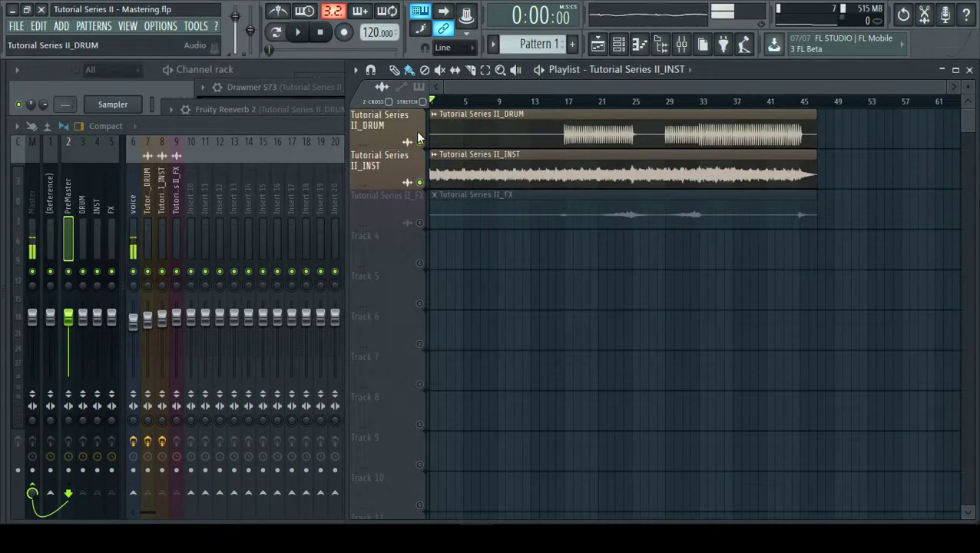
- Unmute the FX track in the playlist, play all three stems from about bar 23, and stop playback
click(227, 126)
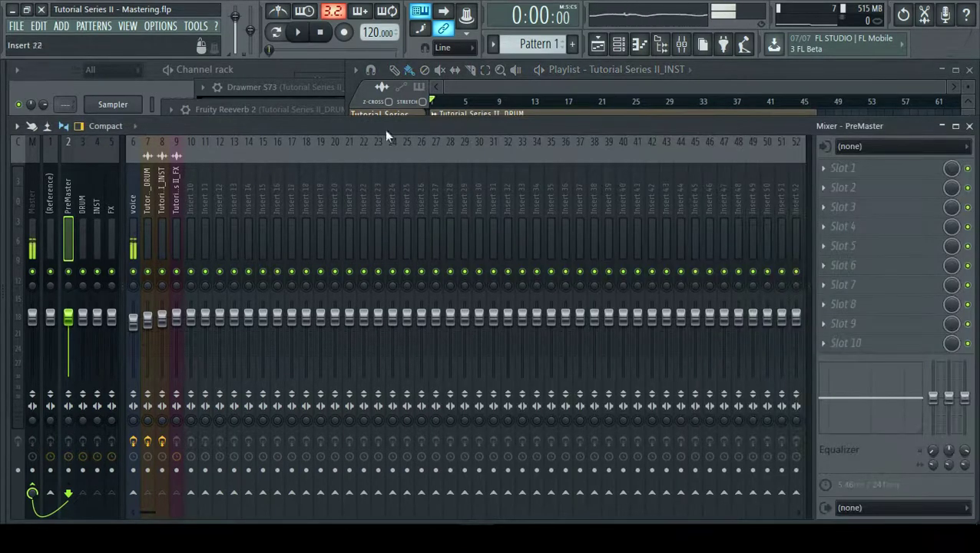
click(530, 72)
click(419, 223)
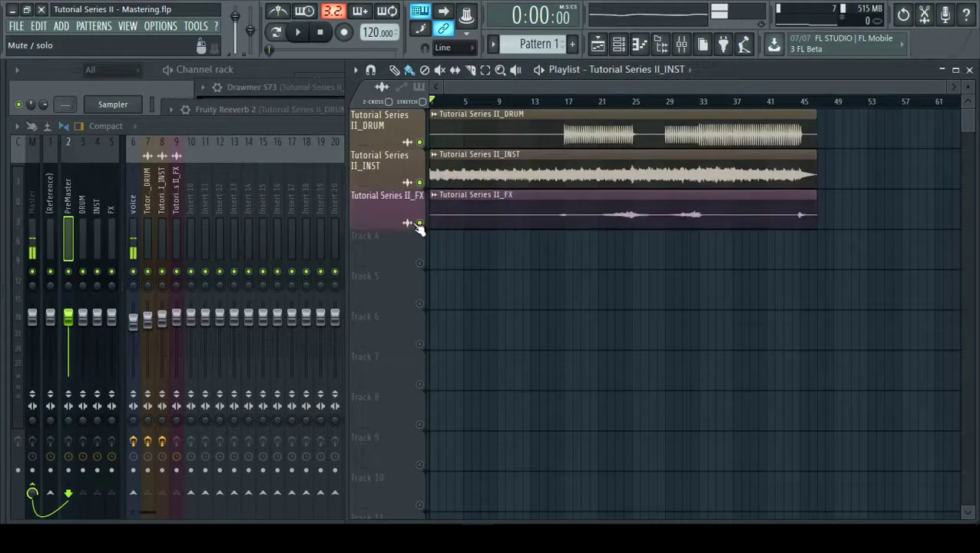
click(617, 101)
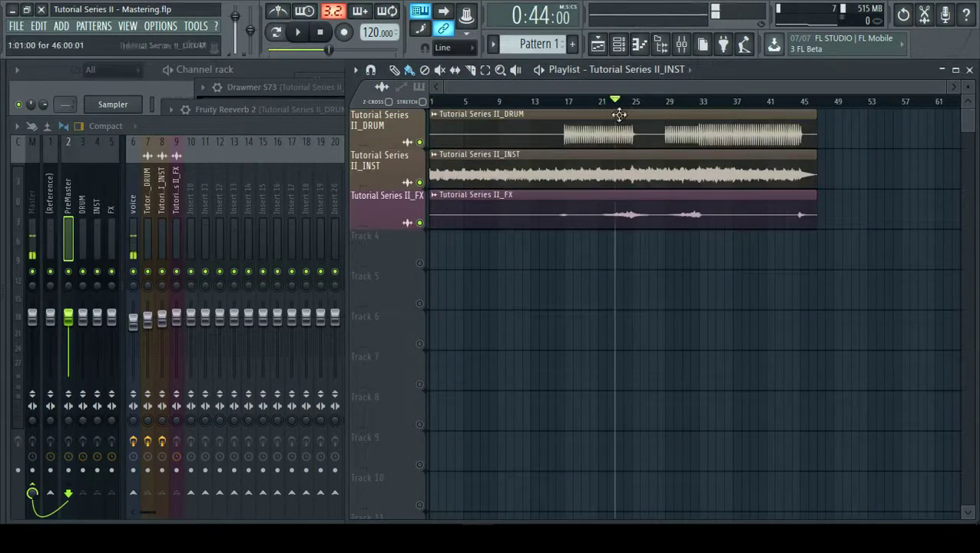
key(space)
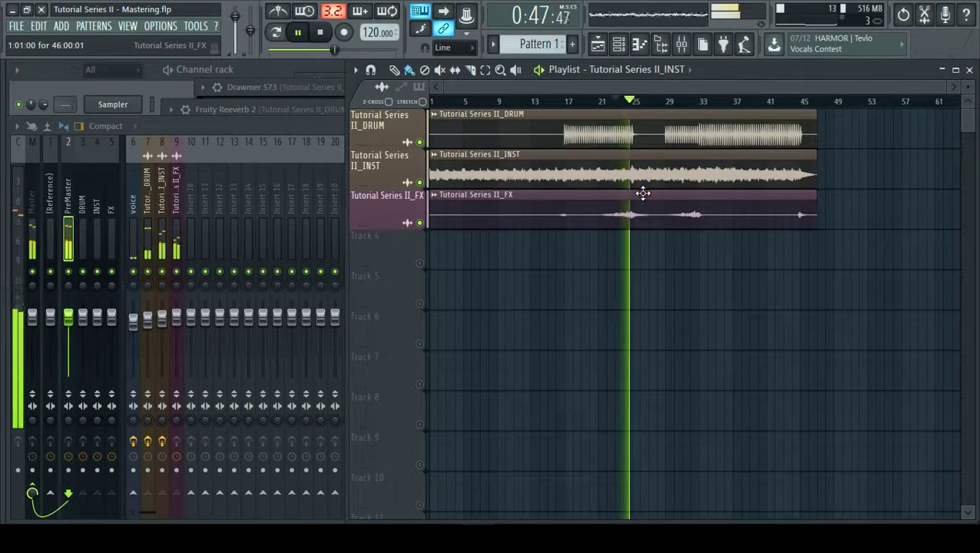
click(294, 126)
key(space)
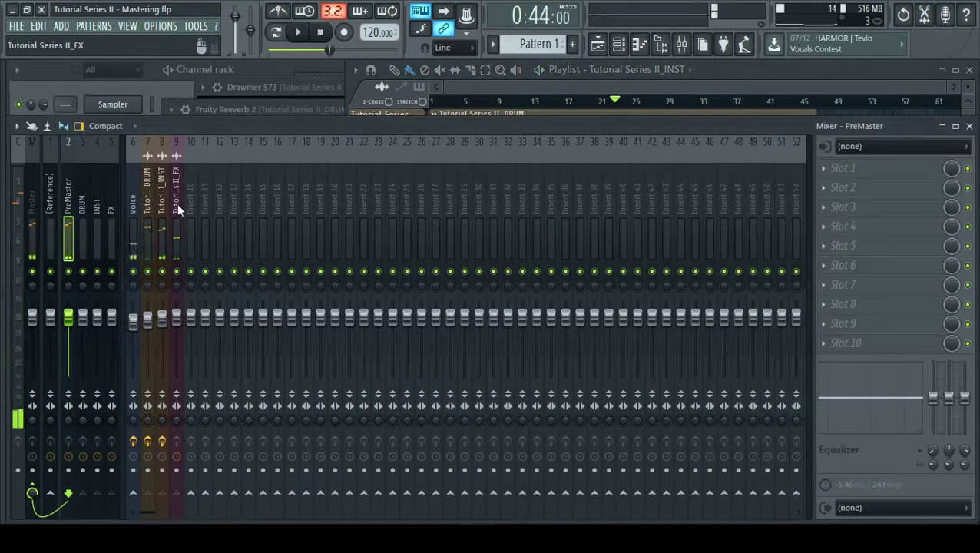
- Inspect the INST and FX mixer tracks and their clips in the playlist
click(163, 204)
click(176, 206)
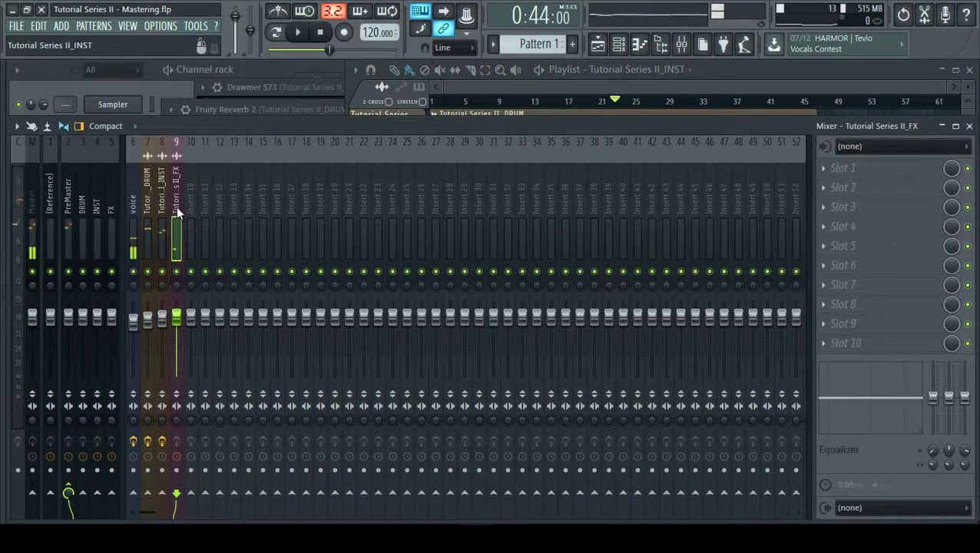
click(586, 108)
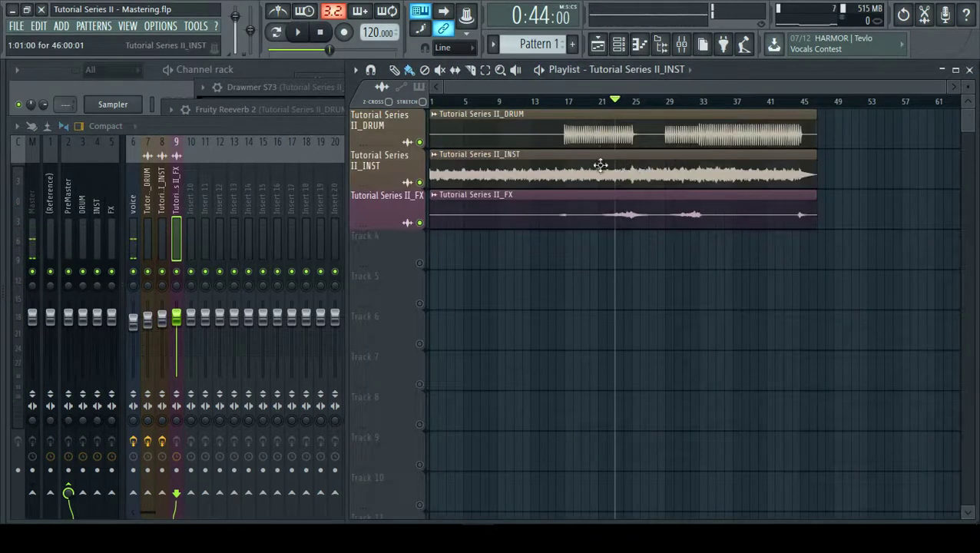
click(327, 123)
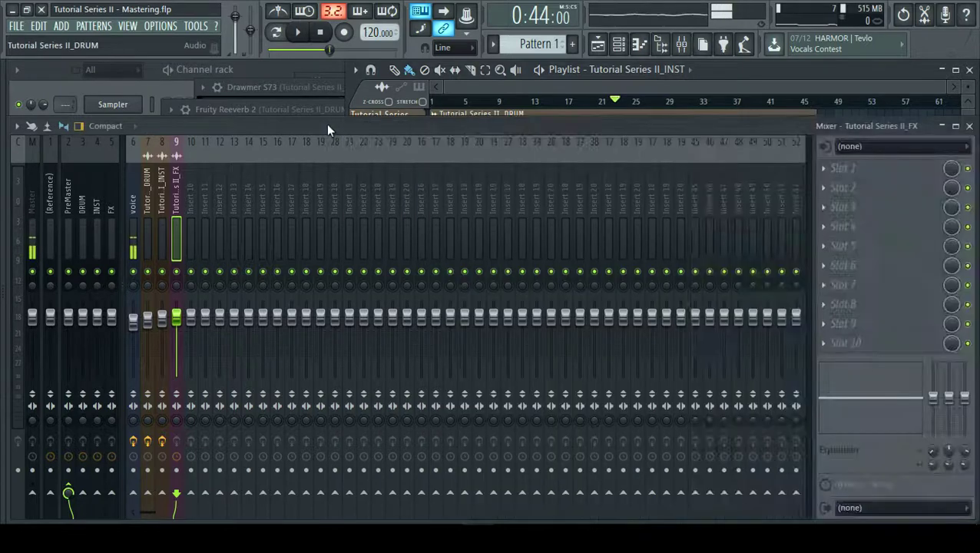
- Load iZotope Ozone 6 into effect slot 4 of the PreMaster track and dismiss its preset manager
click(69, 201)
click(845, 223)
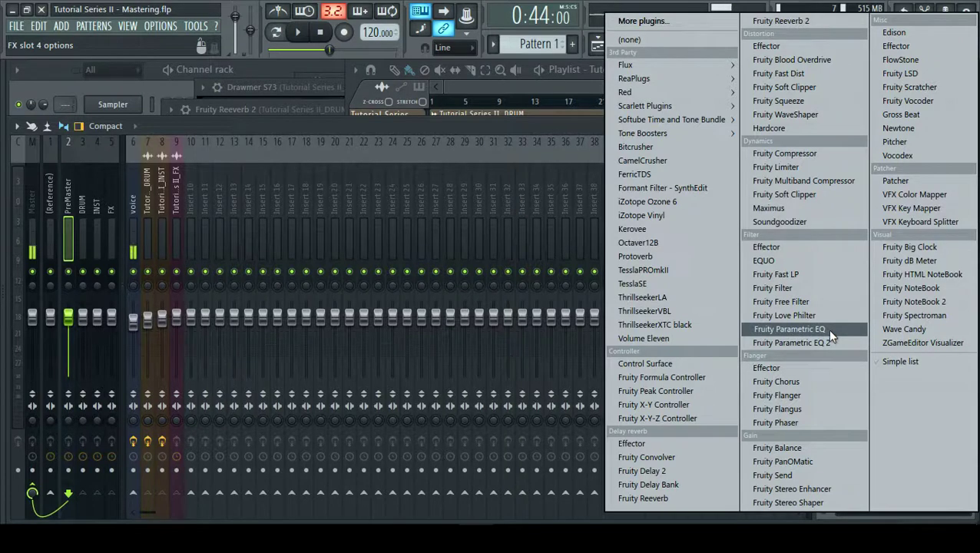
click(683, 201)
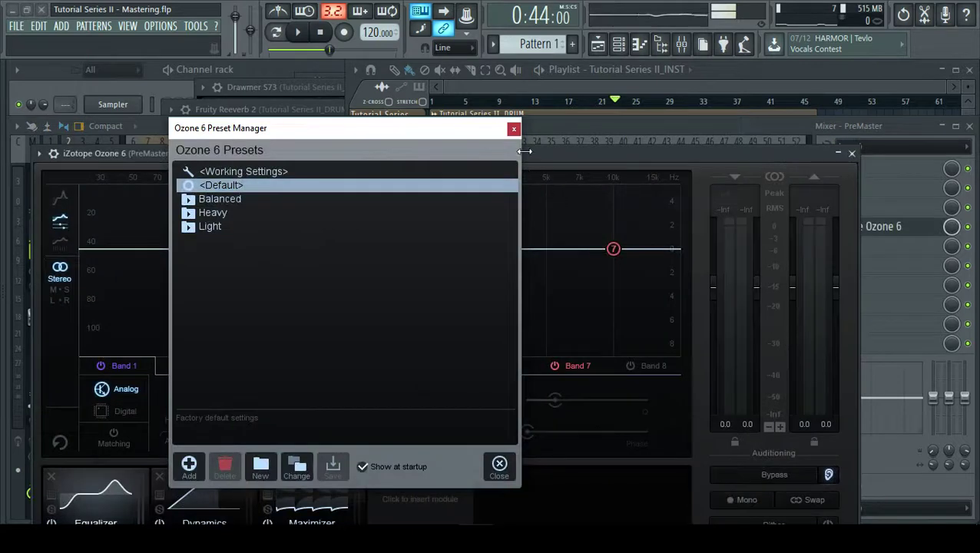
click(514, 128)
drag(555, 102, 572, 67)
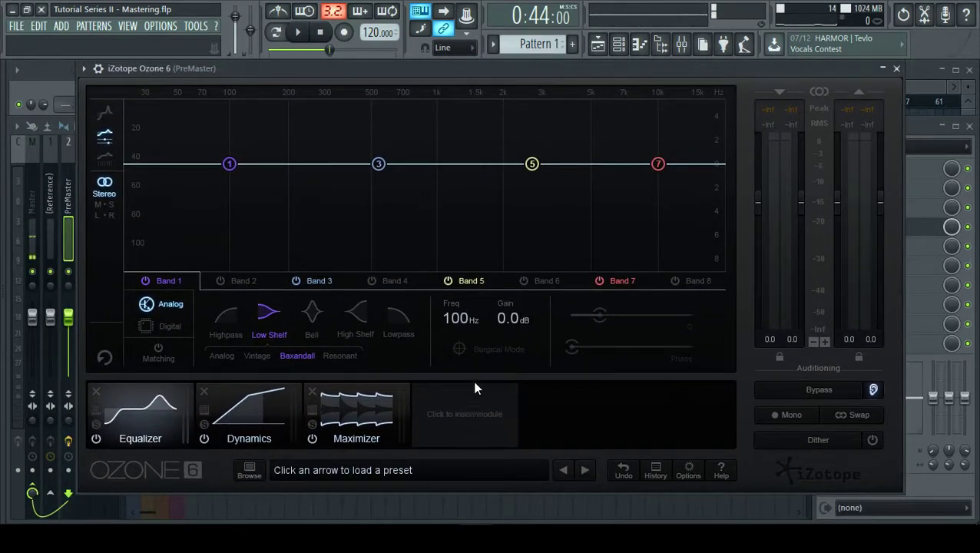
- Add Imager and Exciter modules to Ozone 6, ordering the chain Equalizer, Dynamics, Exciter, Imager, Maximizer
click(480, 414)
click(593, 165)
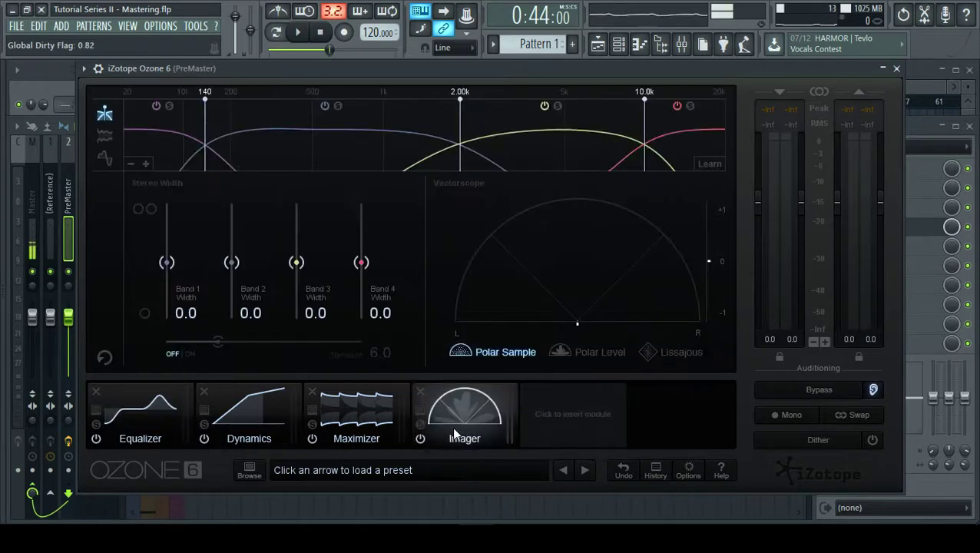
drag(461, 415, 430, 400)
click(575, 426)
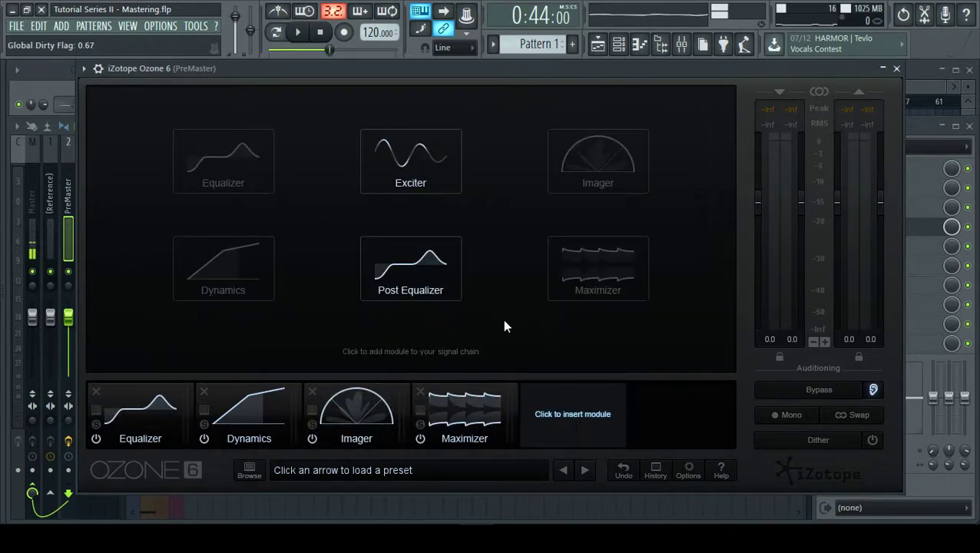
click(421, 163)
drag(573, 398, 385, 421)
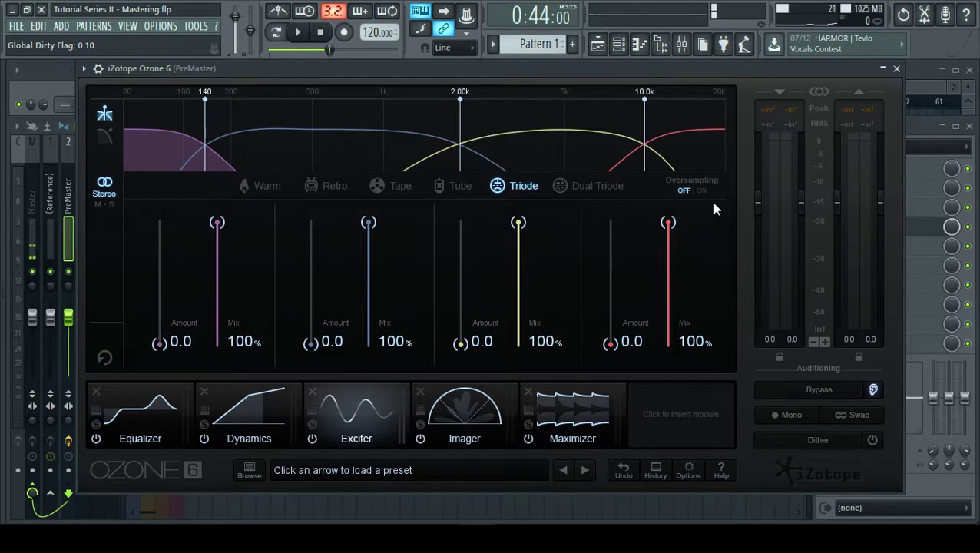
- Show the Equalizer module's settings in Ozone 6
click(914, 75)
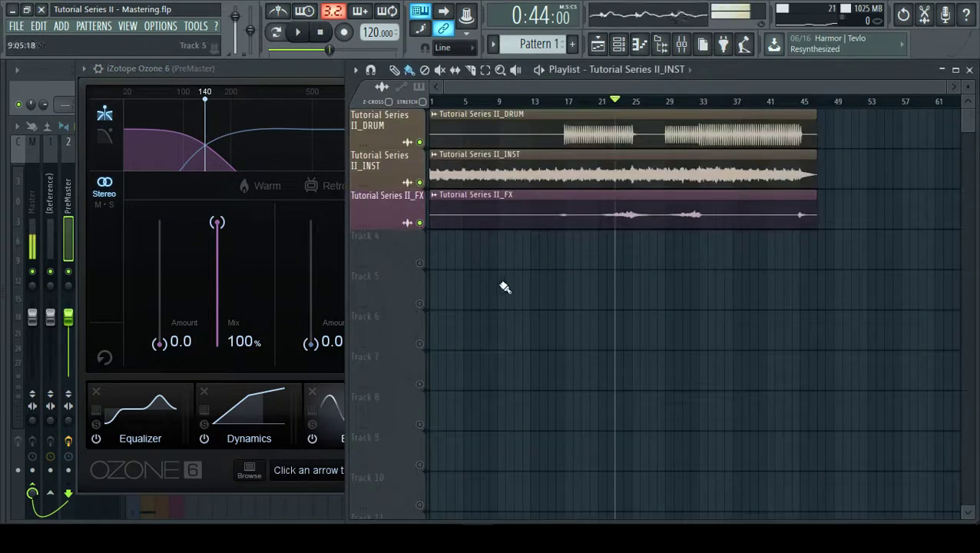
drag(288, 68, 295, 71)
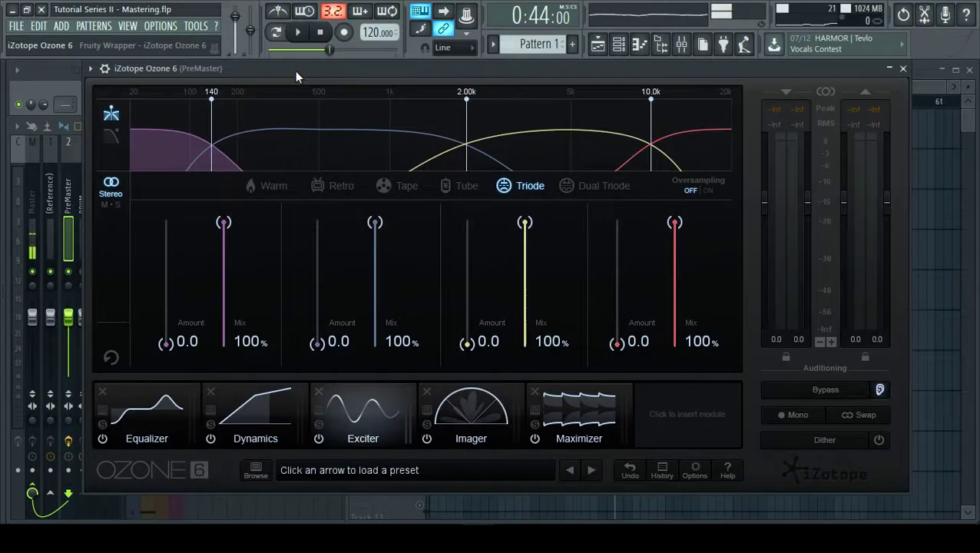
click(140, 415)
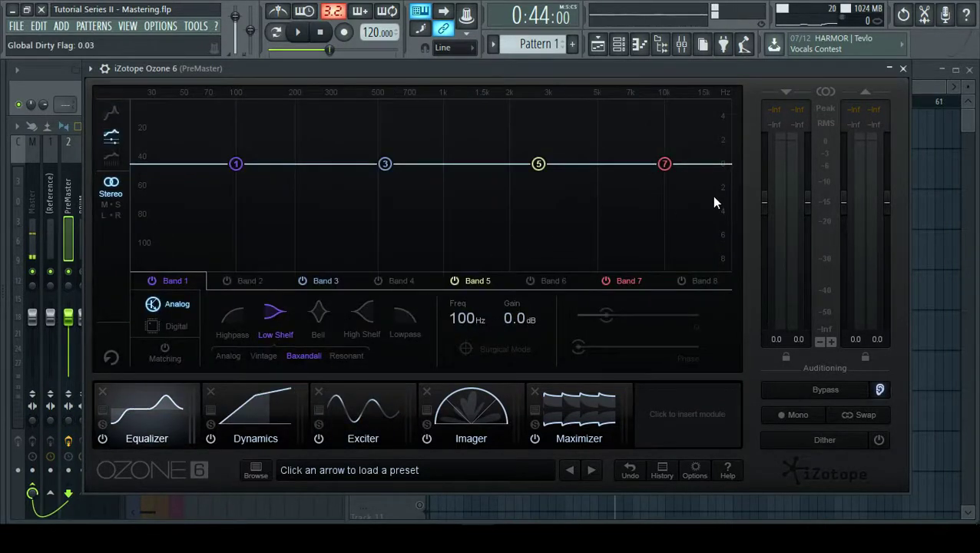
click(913, 74)
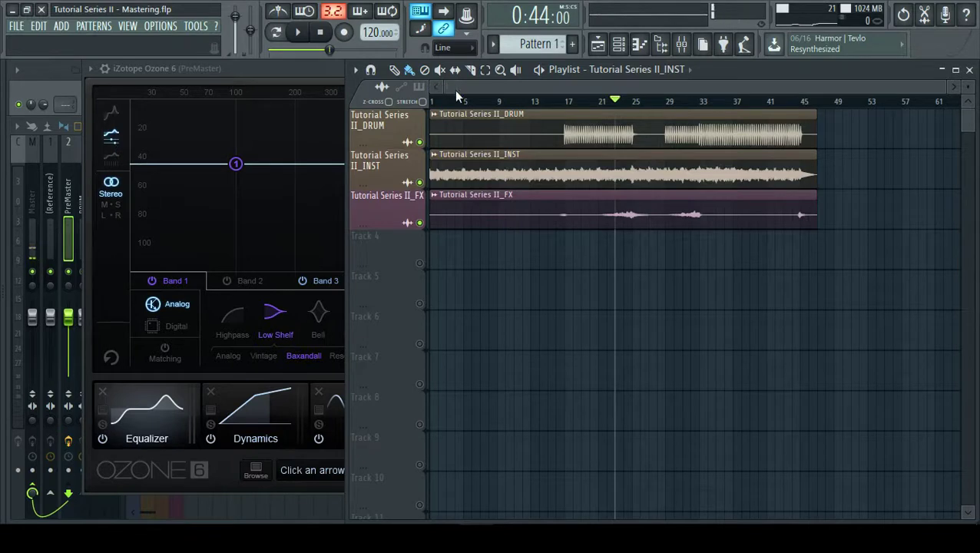
click(311, 79)
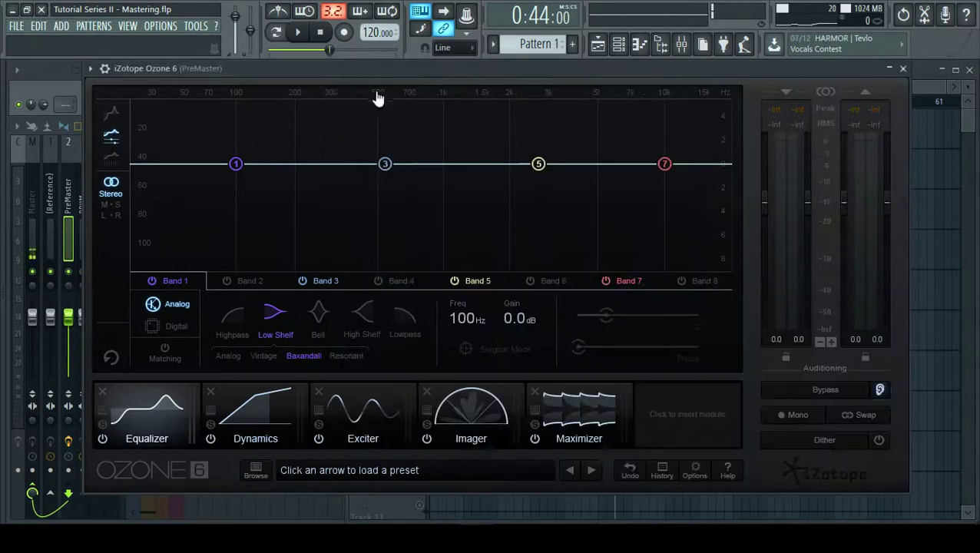
click(923, 69)
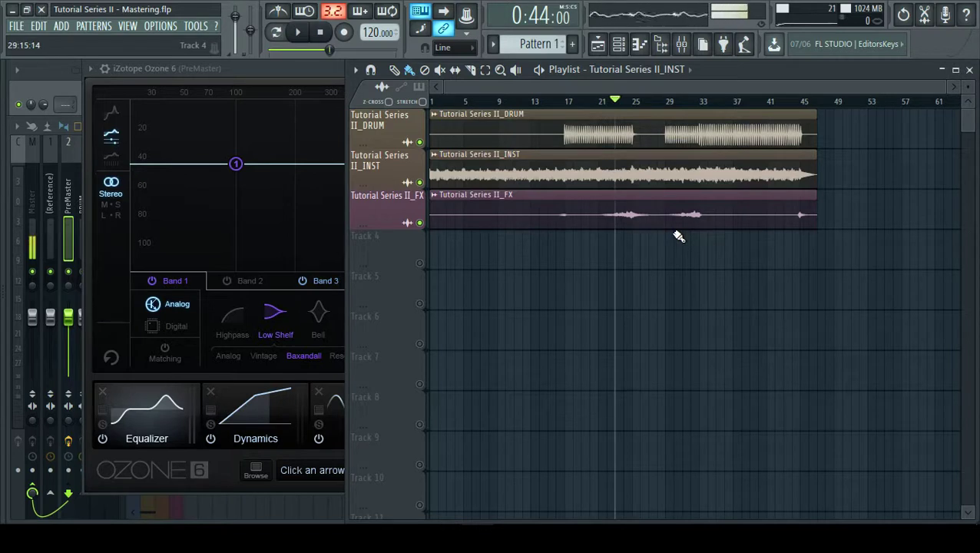
scroll(569, 169, up, 2)
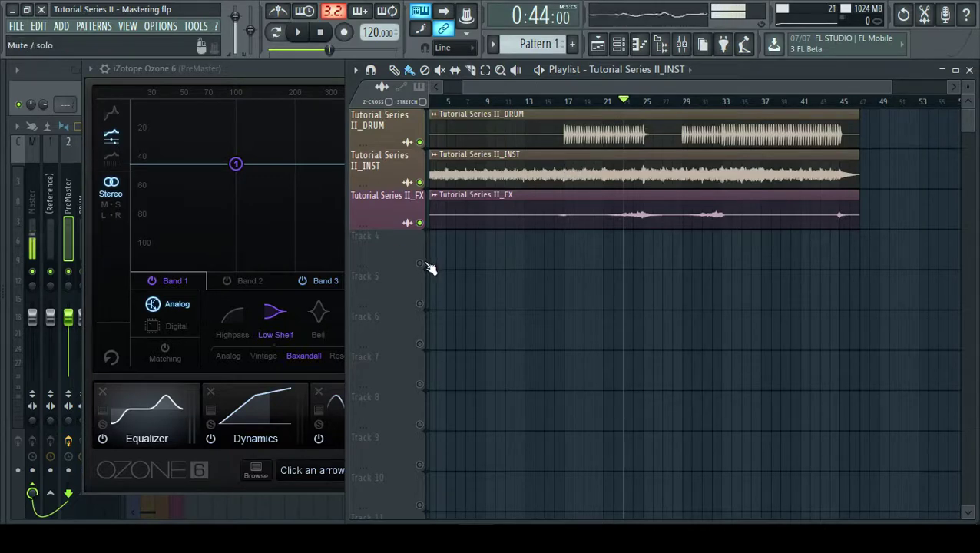
- Start playback and audition Ozone's Equalizer presets, loading Analog Midrange
click(98, 415)
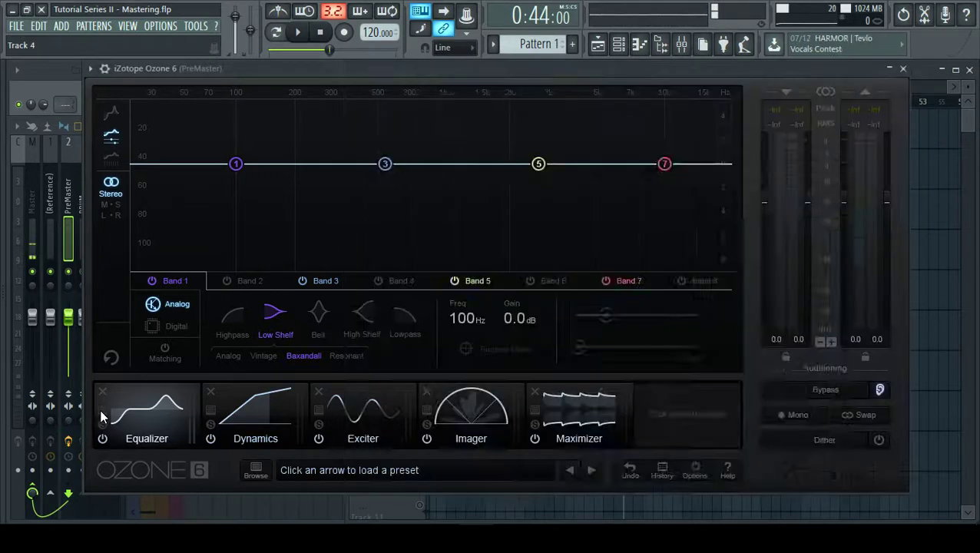
click(102, 408)
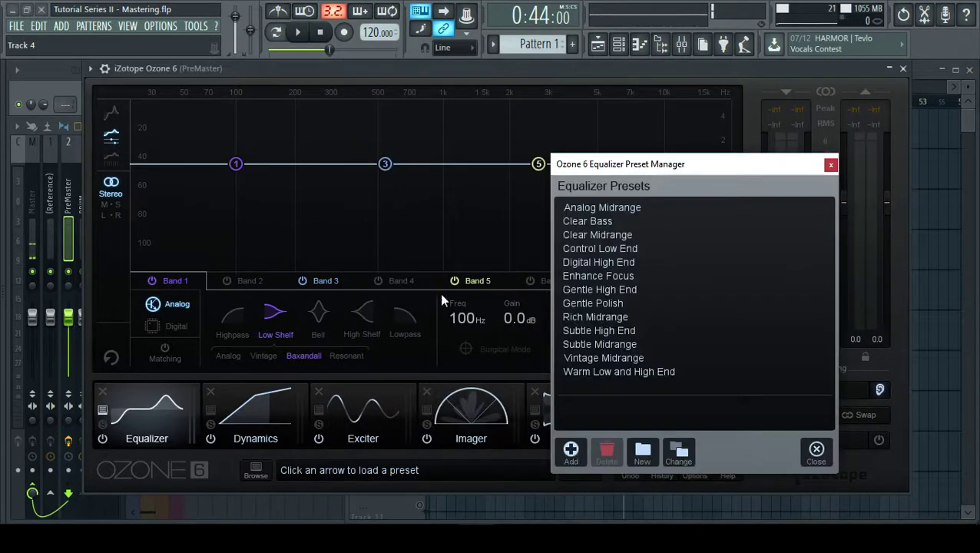
click(920, 73)
key(space)
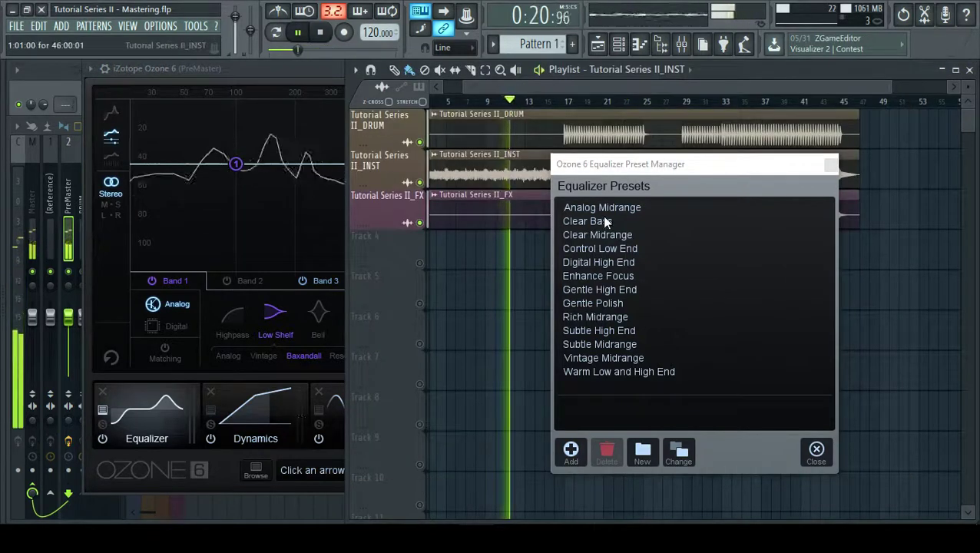
click(605, 221)
click(606, 209)
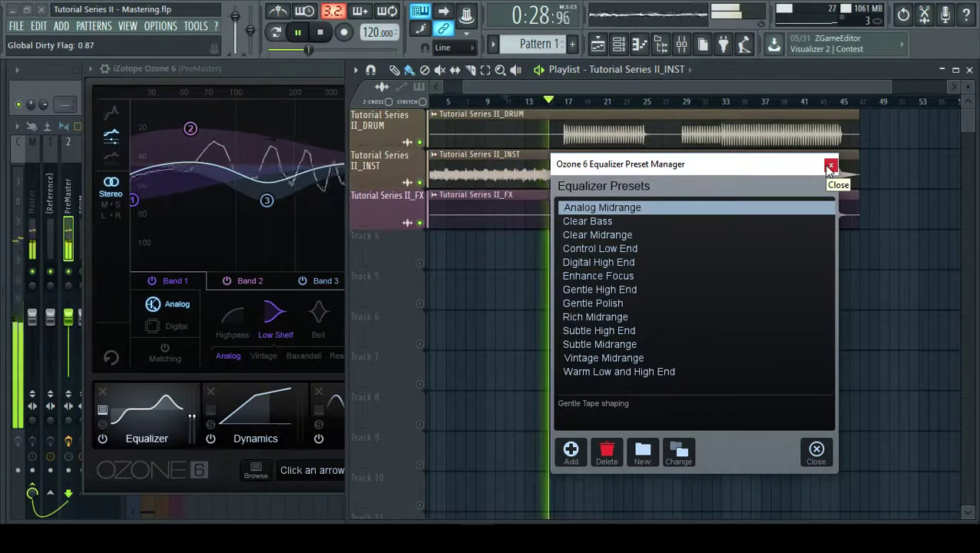
- Continue playback from about bar 17, close the Equalizer preset manager, and stop playback
click(576, 106)
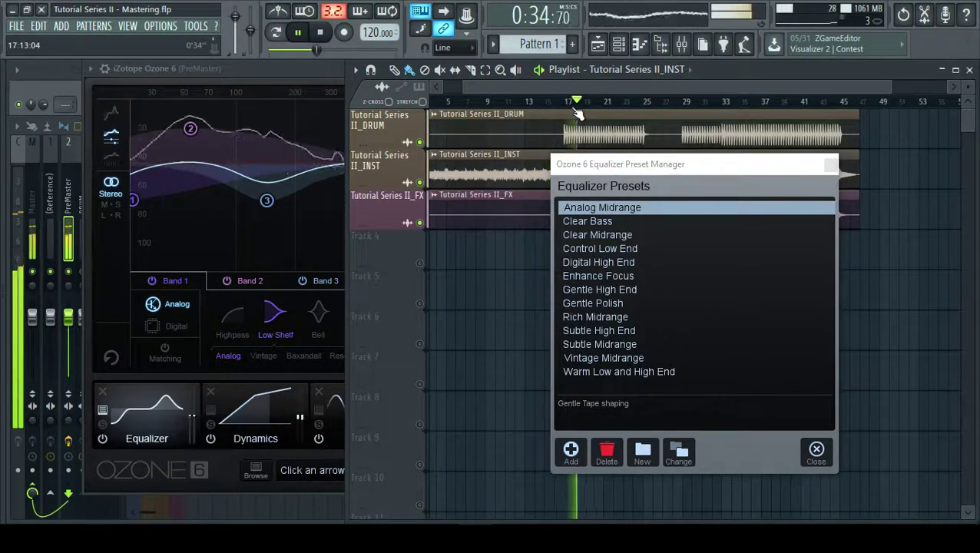
click(832, 166)
click(320, 32)
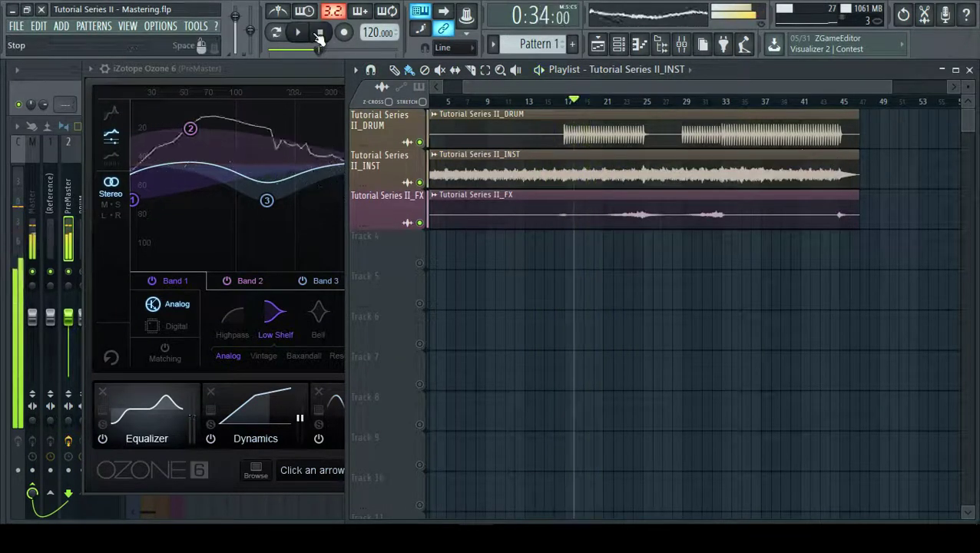
- Load the Softube TSAR-1R Reverb into effect slot 2 of the PreMaster track
click(74, 128)
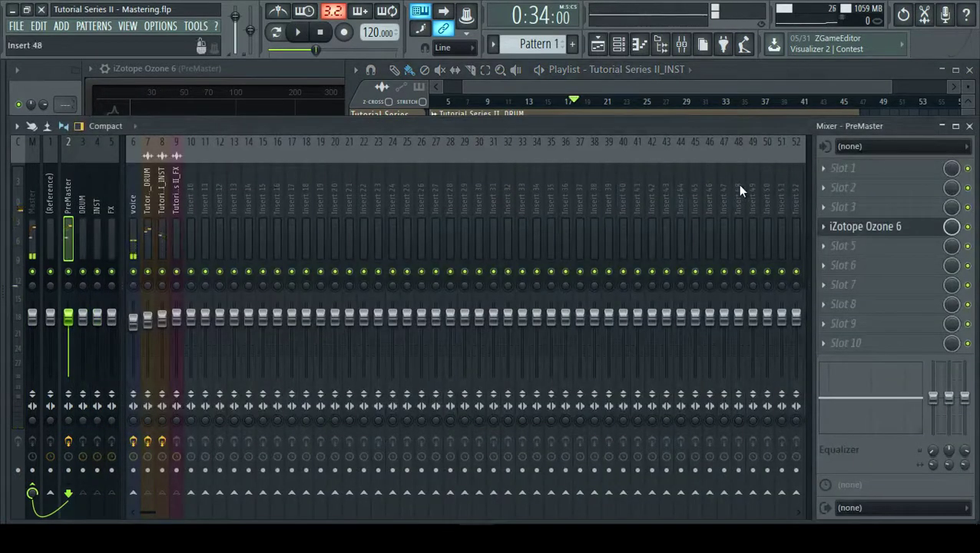
click(845, 189)
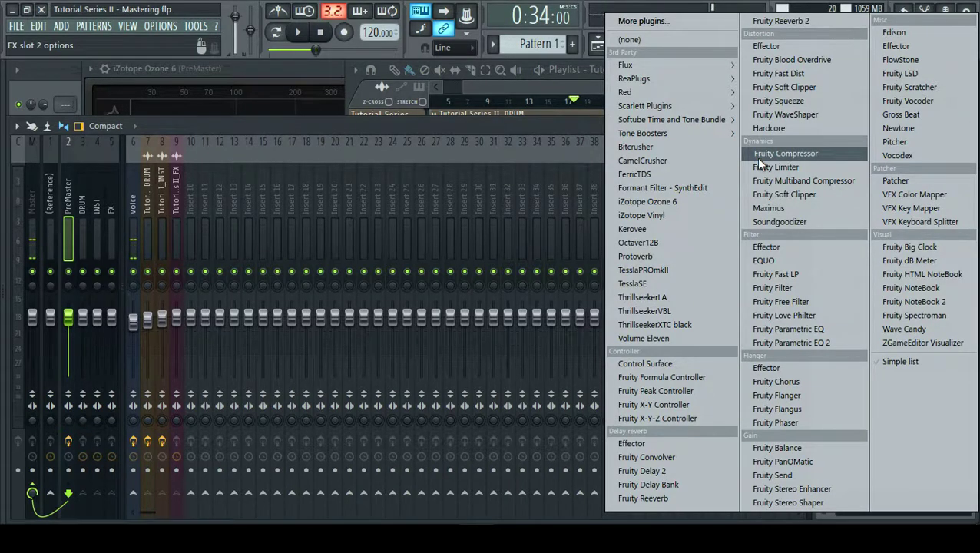
mouse_move(699, 119)
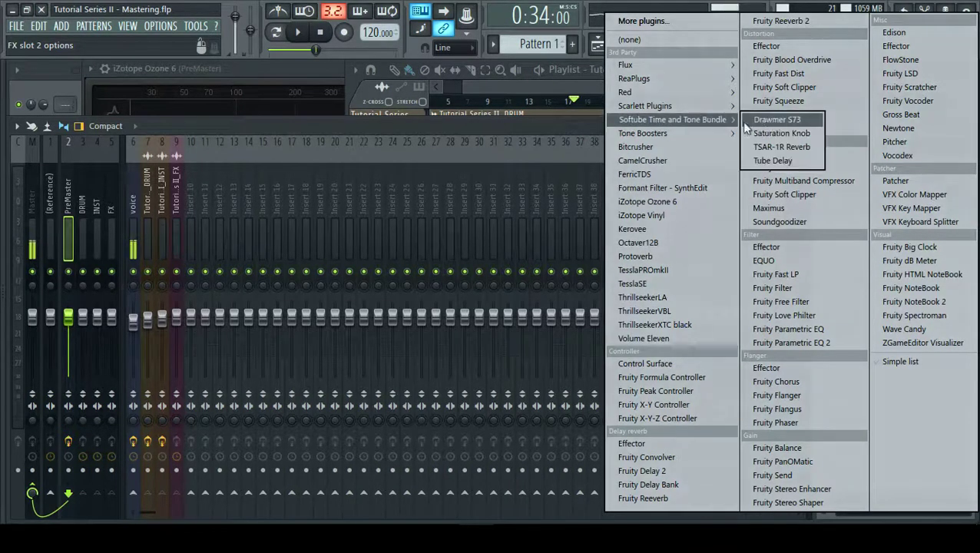
click(794, 149)
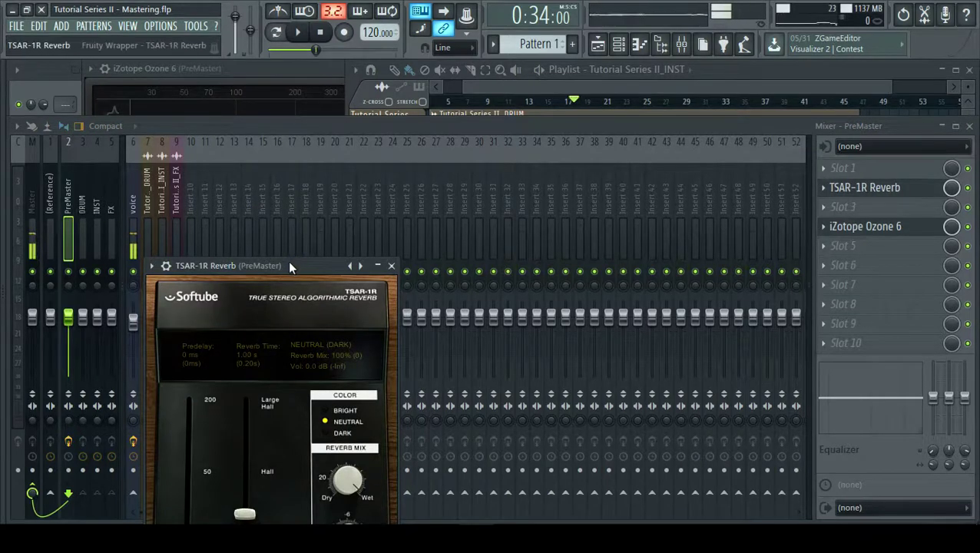
drag(288, 265, 398, 182)
- Disable Ozone 6 on PreMaster, play the song from 0:34 with the TSAR-1R Reverb window open, and stop playback
click(970, 228)
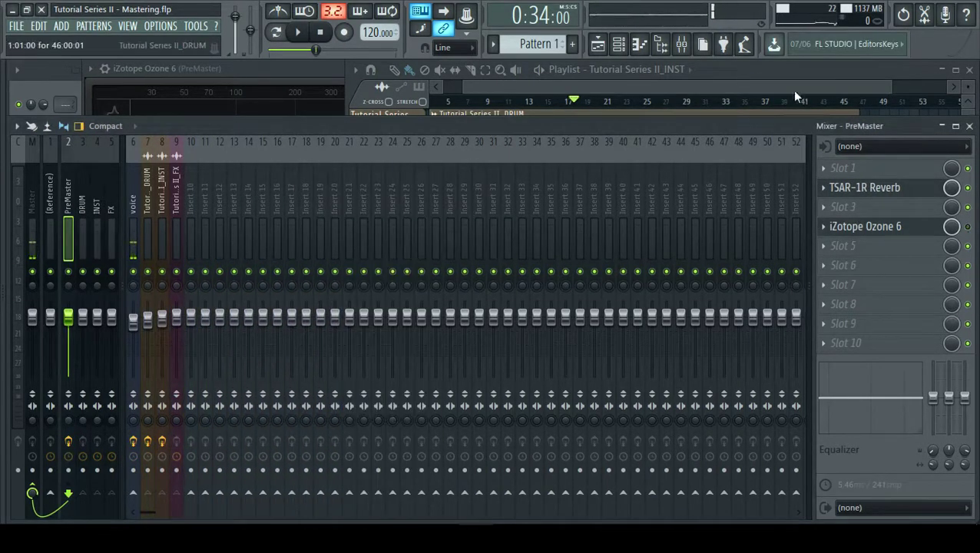
click(743, 81)
key(space)
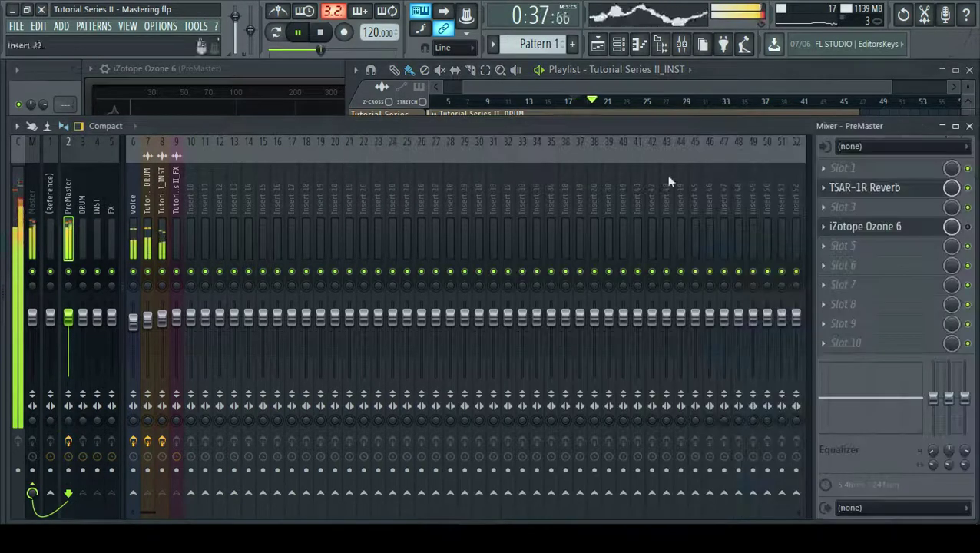
key(F9)
click(906, 189)
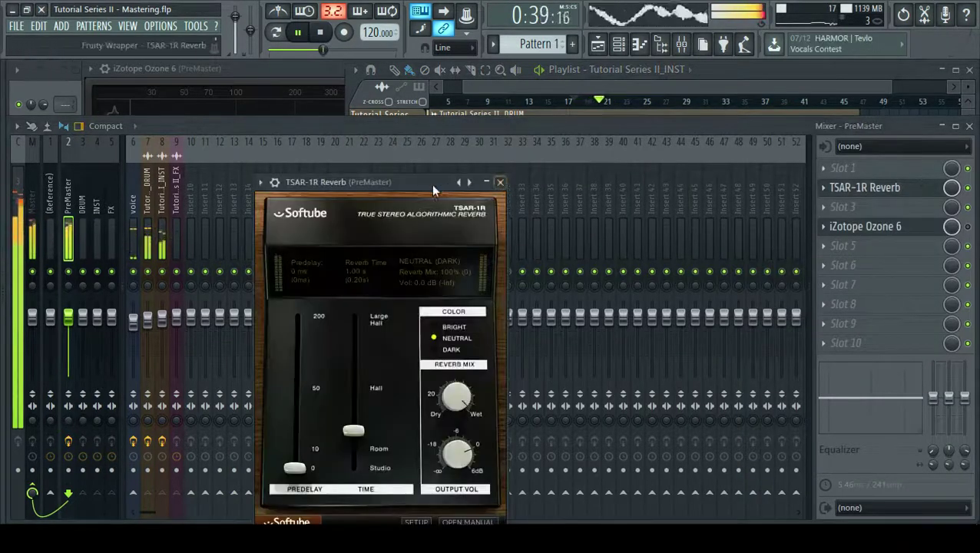
drag(431, 184, 500, 127)
key(space)
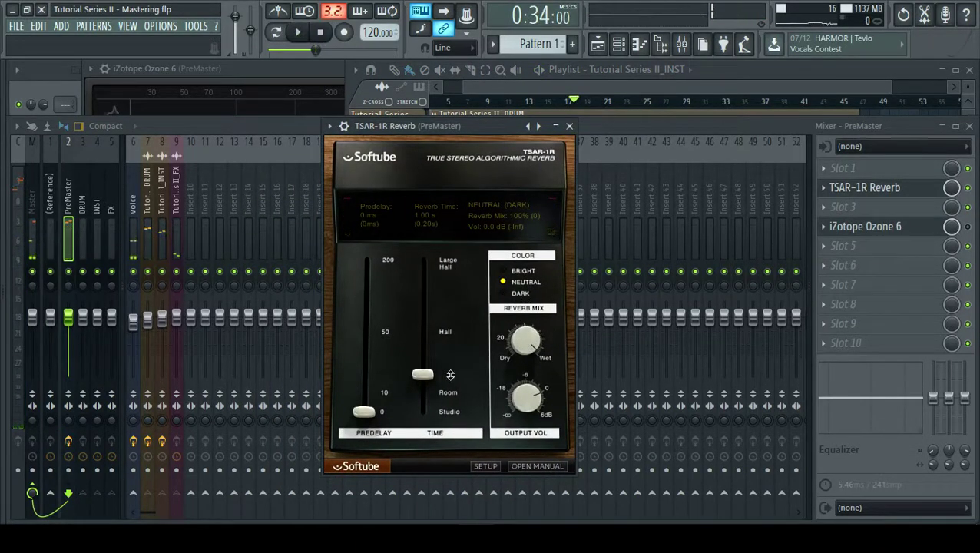
- Set TSAR-1R Reverb to 0.58 s reverb time, 19 ms predelay, 13% reverb mix and Bright color, playing the song to hear it
drag(450, 374, 434, 380)
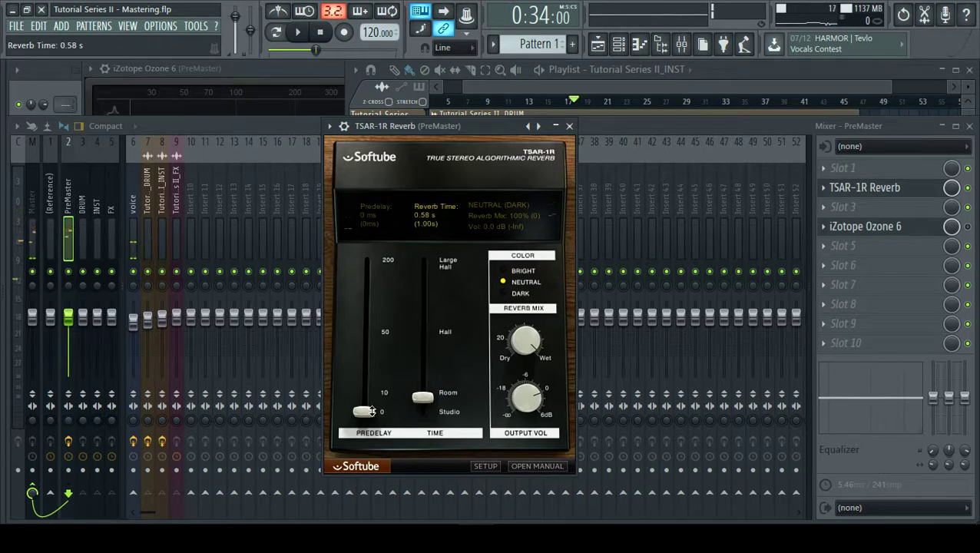
drag(372, 411, 373, 391)
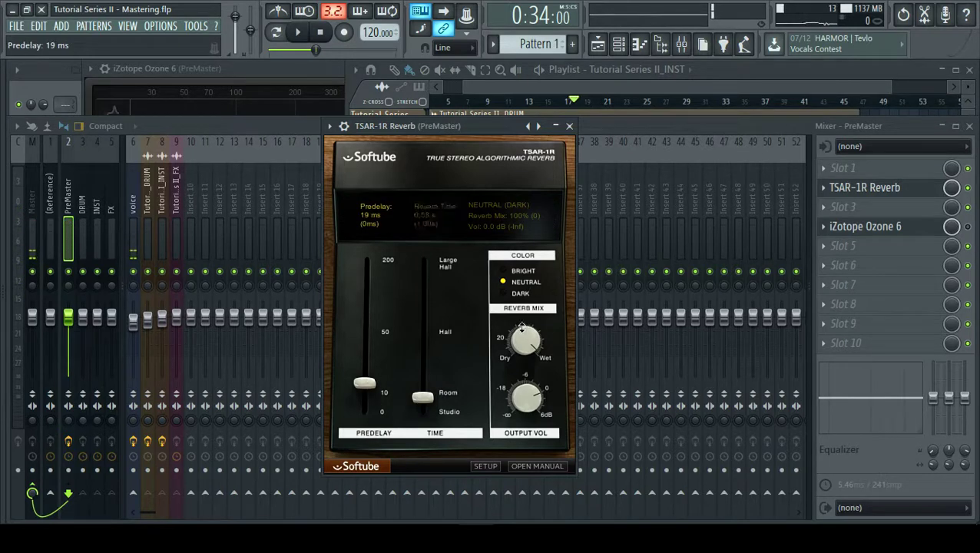
click(695, 146)
key(space)
click(917, 193)
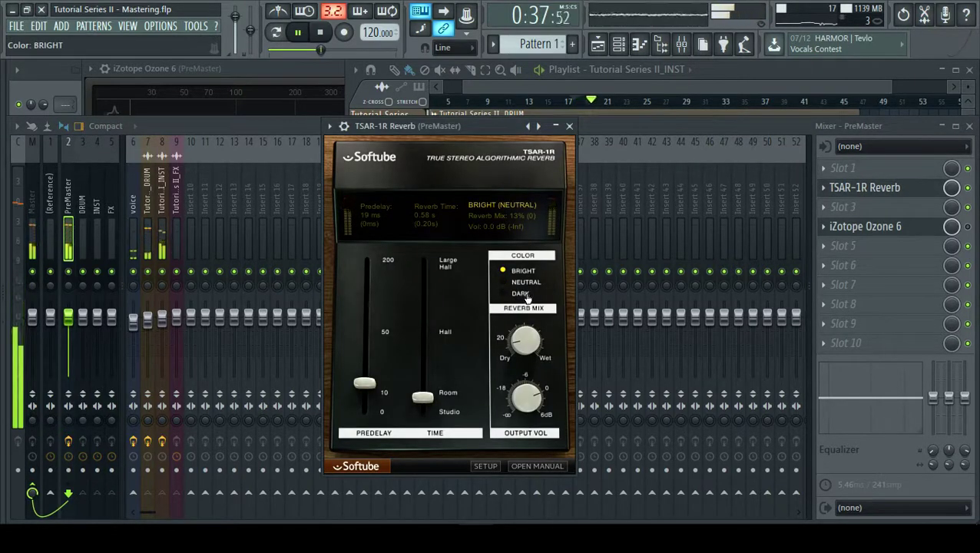
- Try the reverb with Dark color, 16 ms predelay, 1.06 s reverb time and 28% mix, and restart playback from 0:34
drag(520, 345, 519, 288)
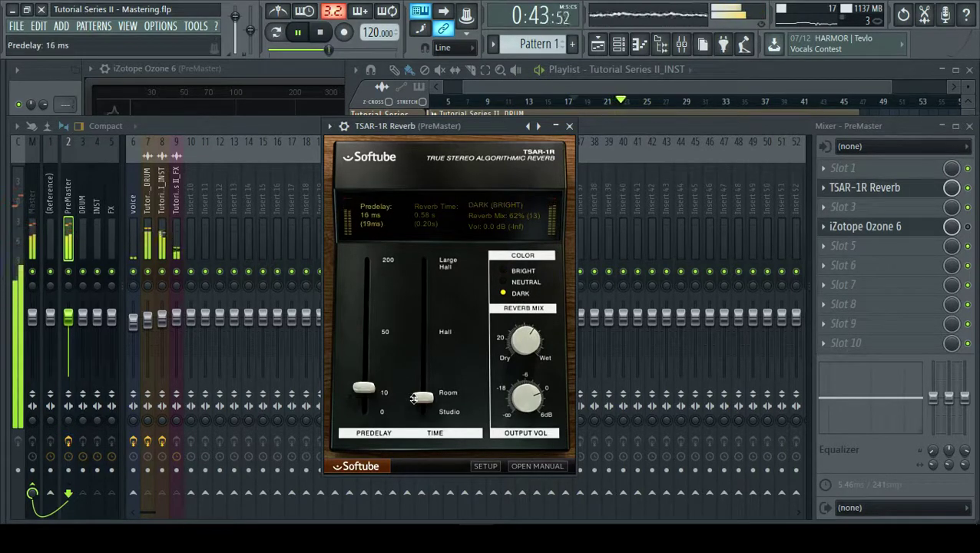
drag(413, 398, 417, 340)
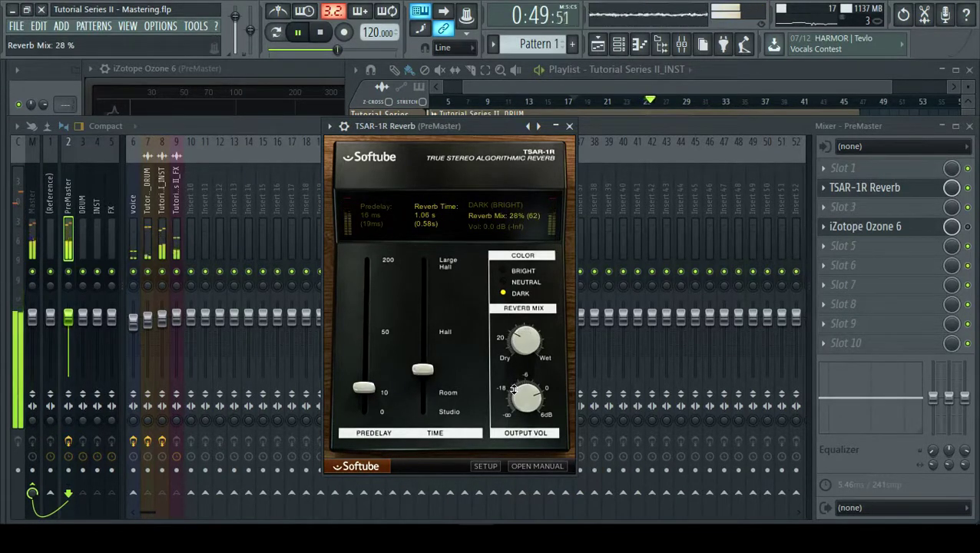
click(651, 134)
key(space)
key(space)
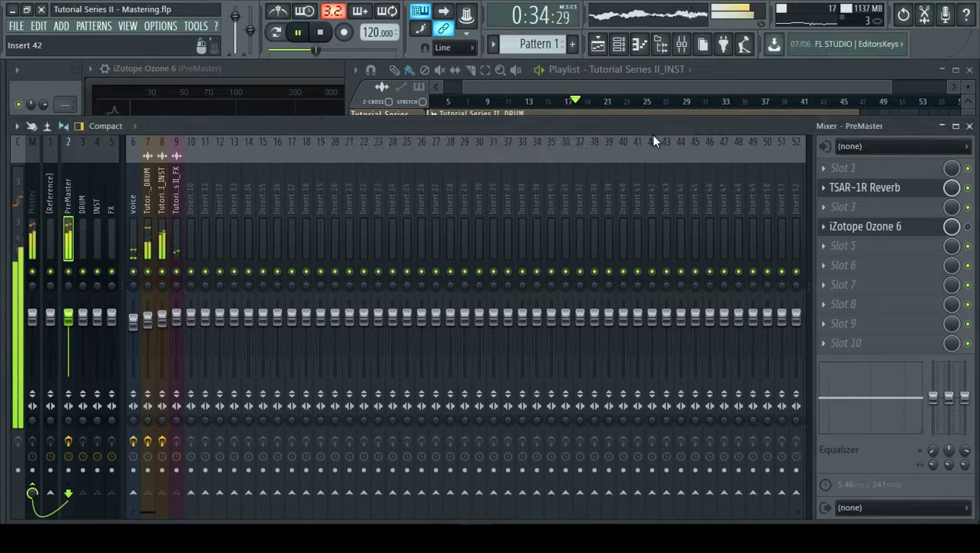
- Set TSAR-1R Reverb to Neutral color, 0.93 s reverb time, 9 ms predelay and 15% reverb mix during playback
click(865, 188)
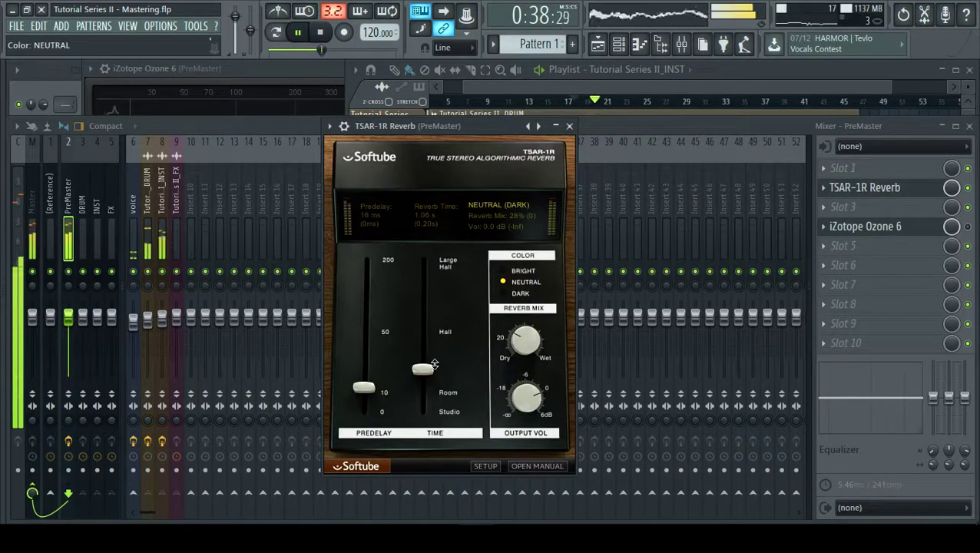
drag(434, 364, 434, 374)
drag(371, 385, 374, 381)
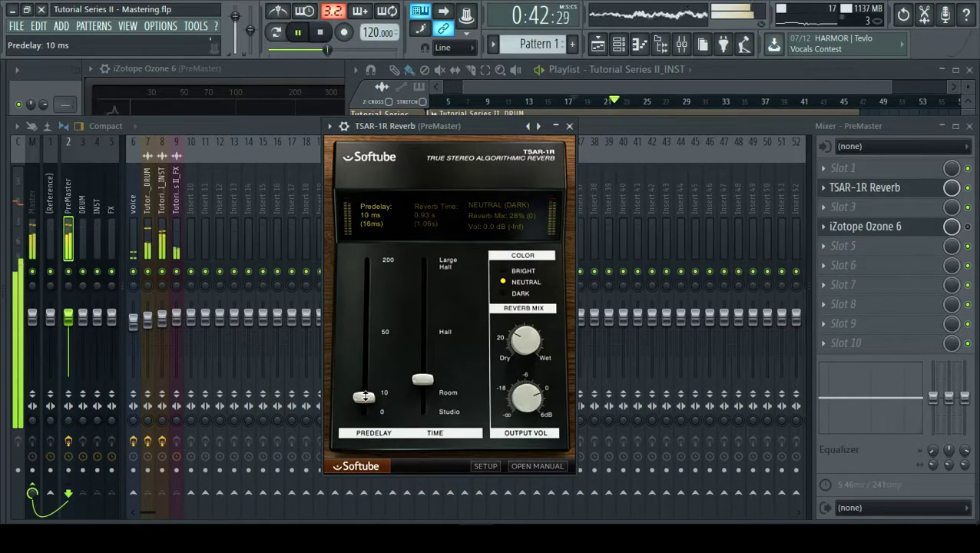
drag(527, 343, 529, 357)
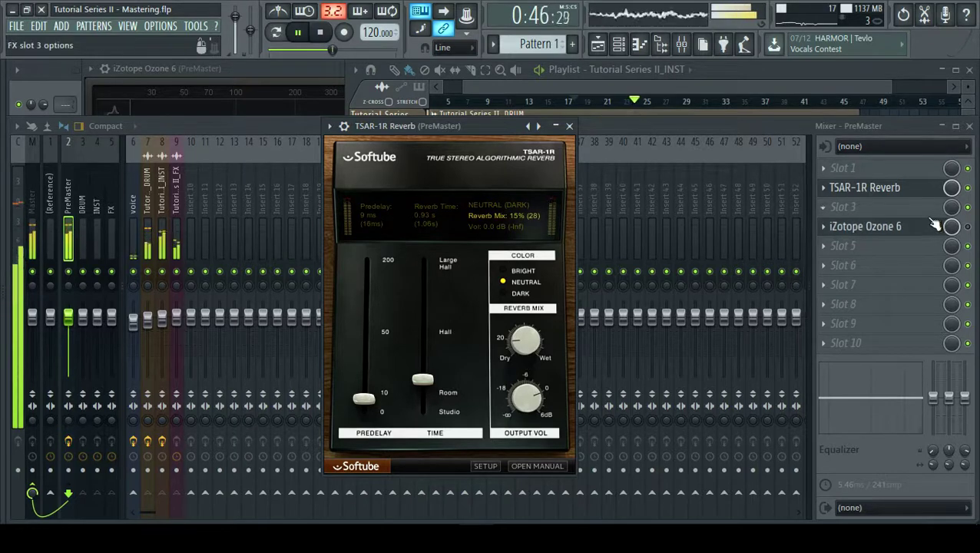
- Bypass TSAR-1R Reverb on PreMaster and restart playback from an earlier section to compare the sound without it
click(969, 188)
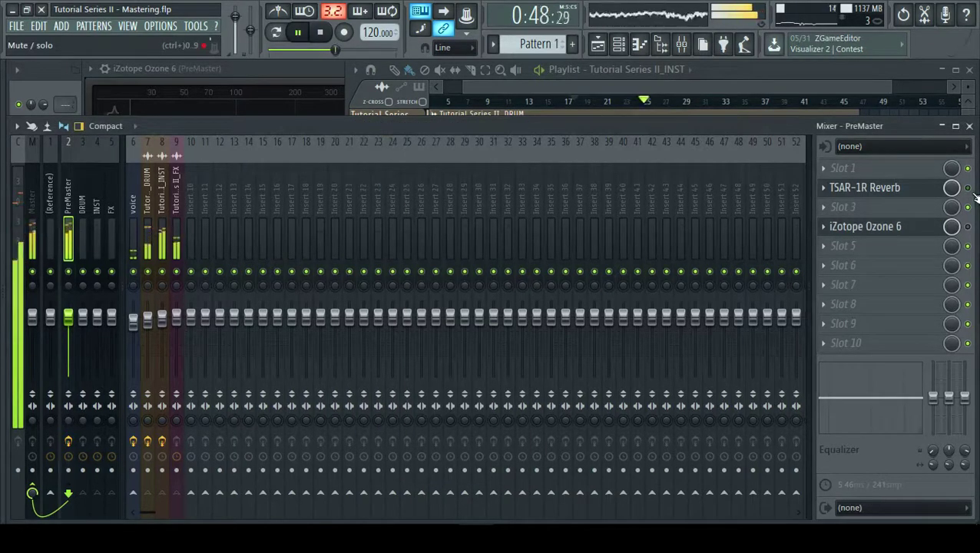
key(space)
key(space)
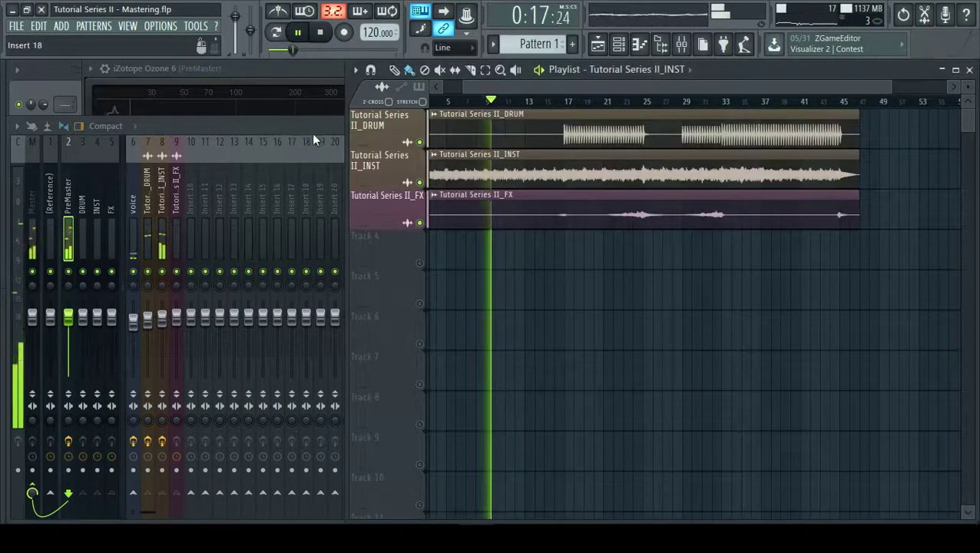
click(313, 133)
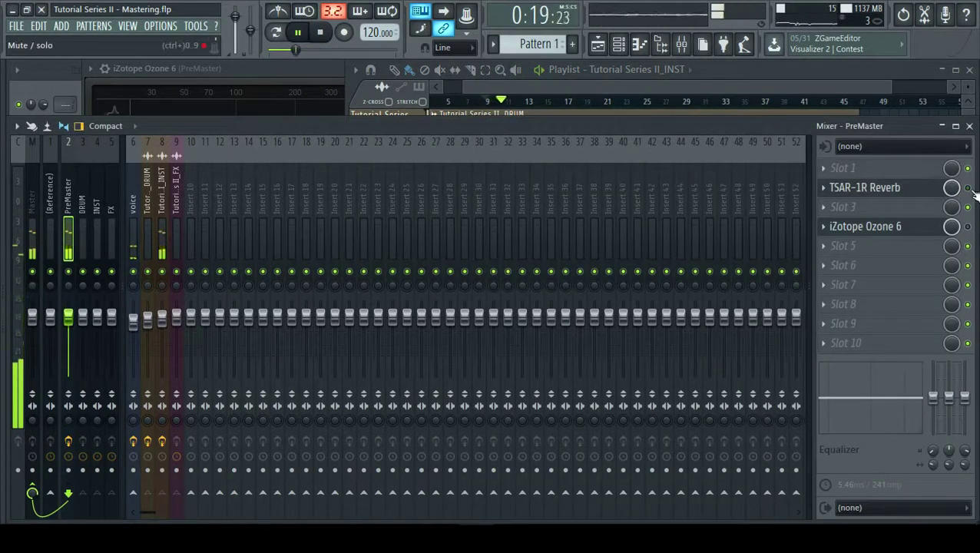
- Re-enable TSAR-1R Reverb and audition later sections of the song, jumping playback ahead to about bar 33
click(591, 106)
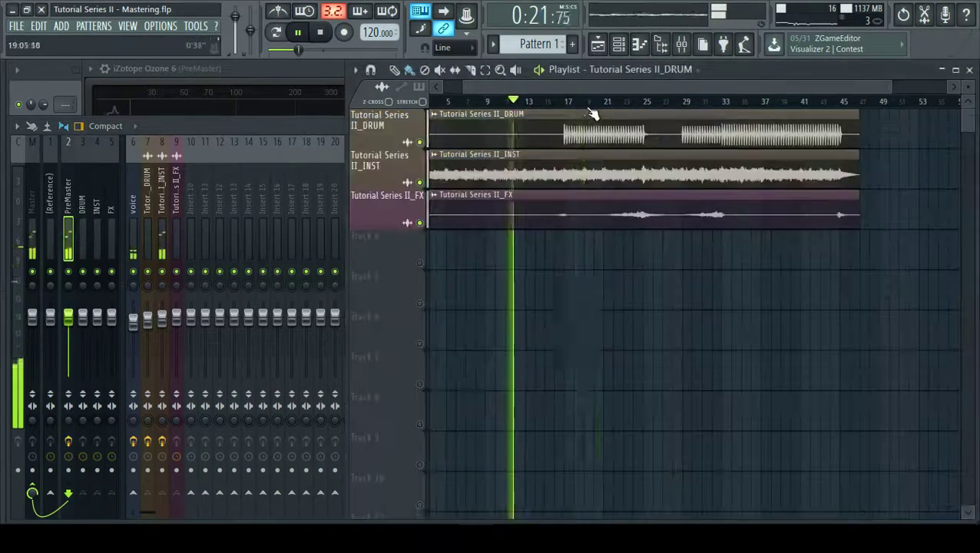
click(662, 103)
click(693, 103)
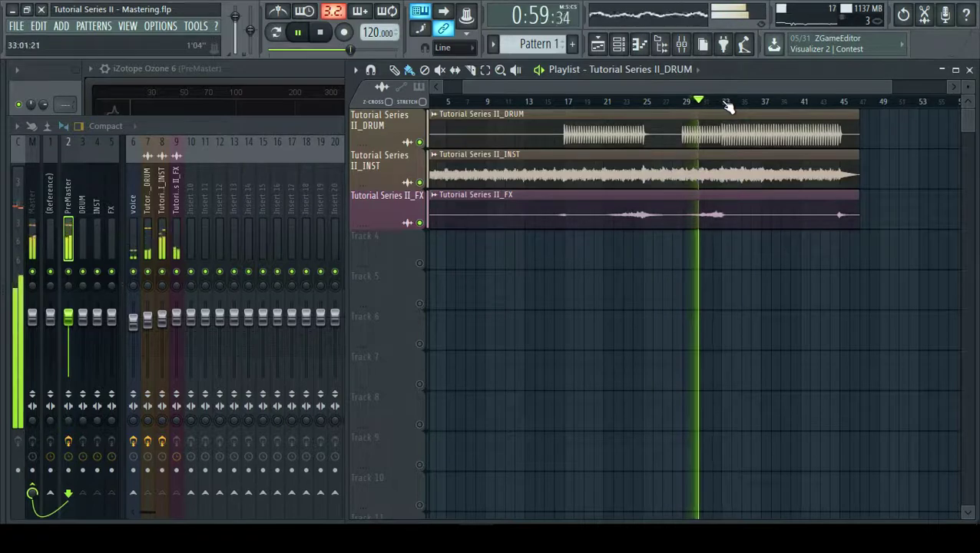
click(727, 103)
click(301, 124)
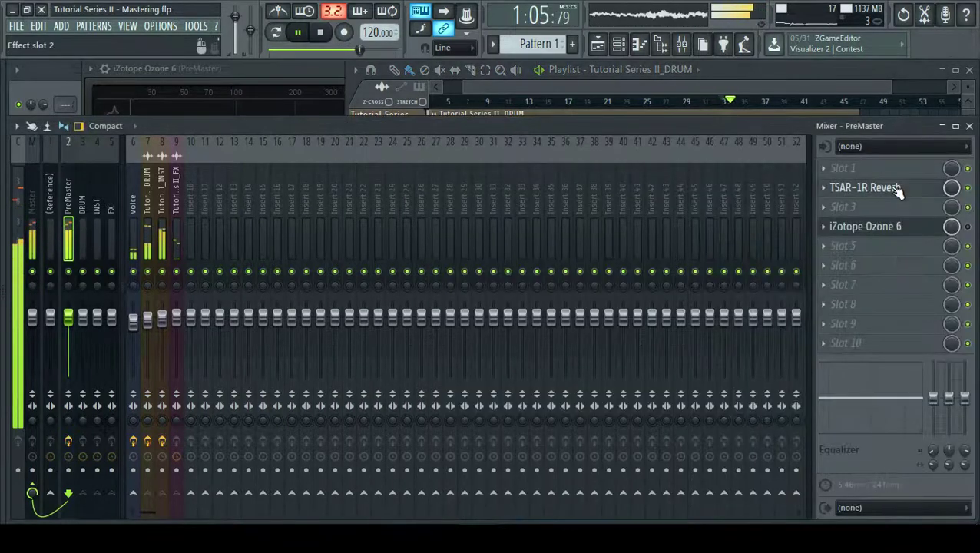
- Lower the reverb mix of TSAR-1R Reverb on PreMaster to 10% while the song plays
click(845, 189)
drag(531, 336, 531, 344)
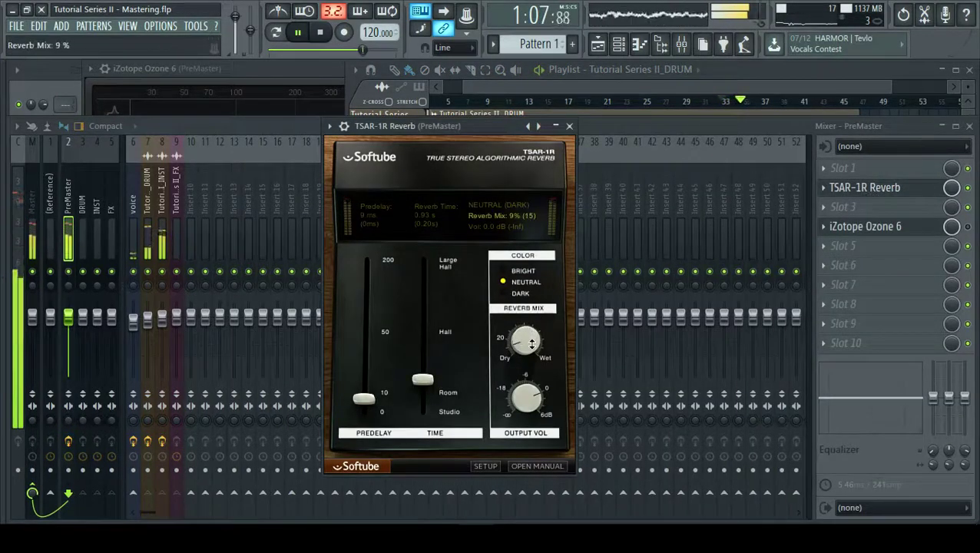
click(691, 91)
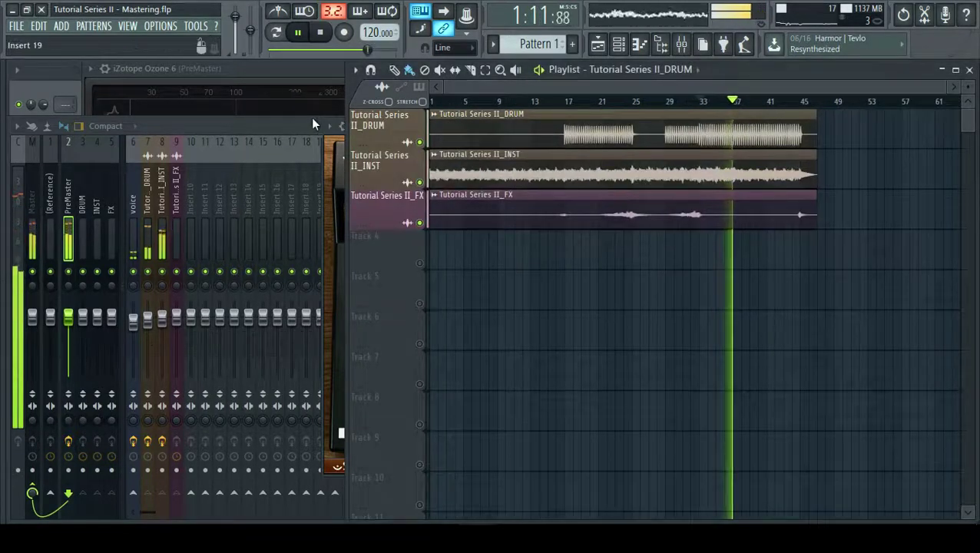
click(284, 121)
click(884, 189)
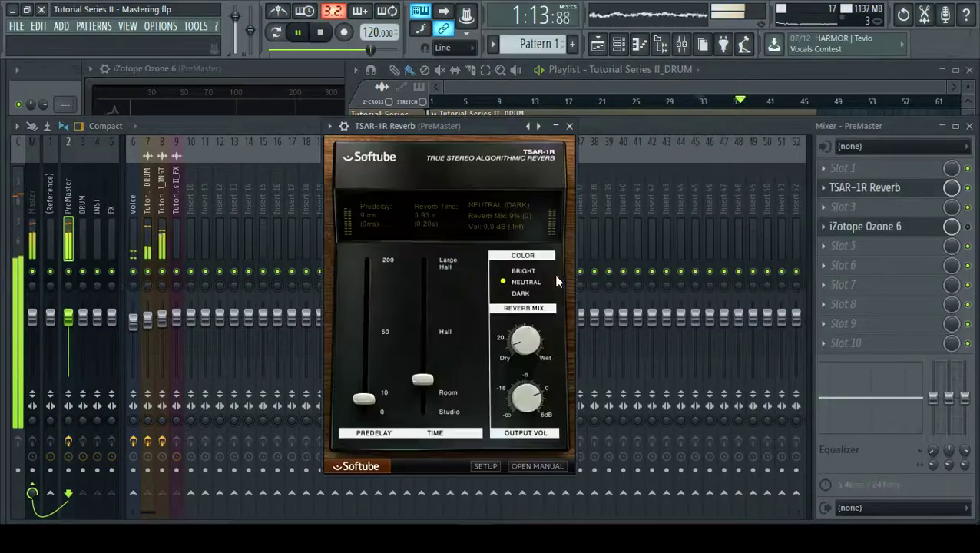
scroll(512, 332, up, 1)
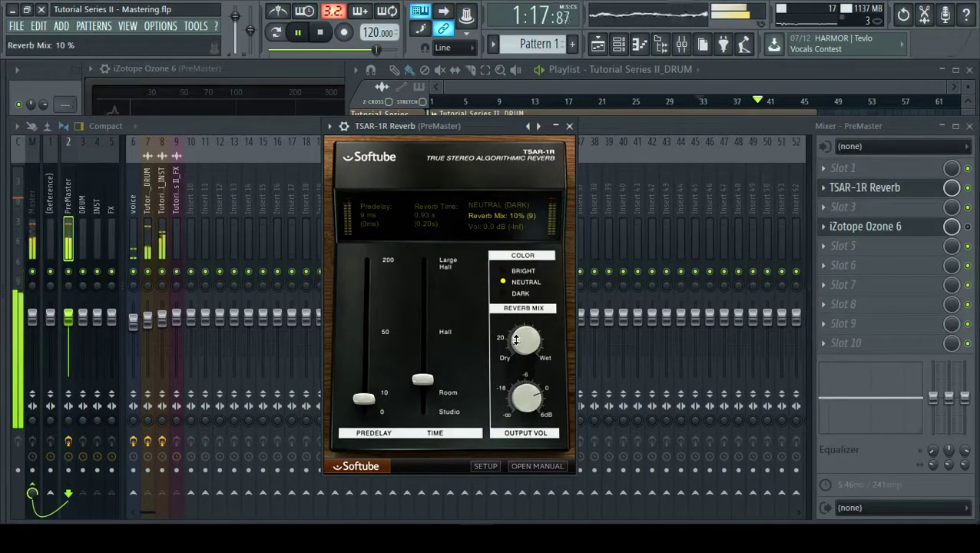
- Stop playback, re-enable and open iZotope Ozone 6 on PreMaster, and play the song from 1:04
key(F5)
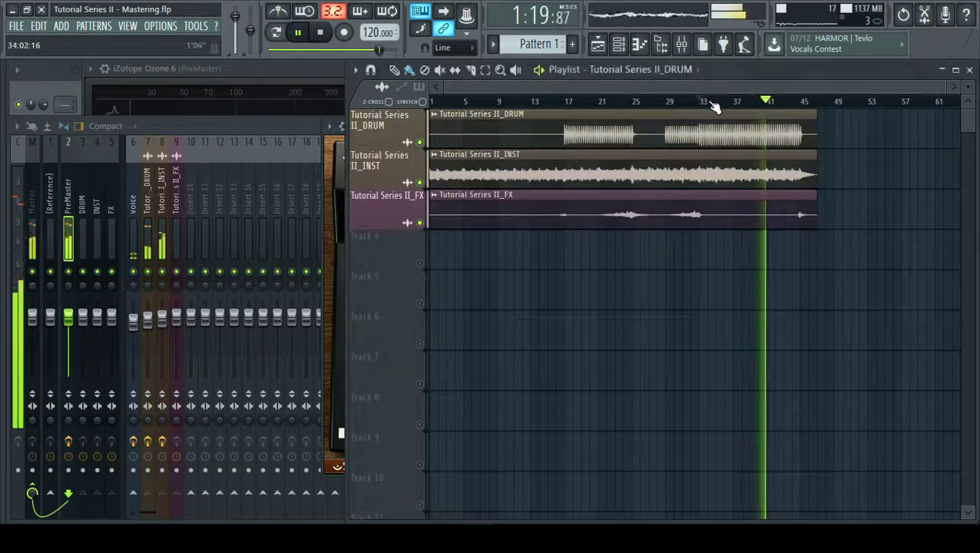
key(space)
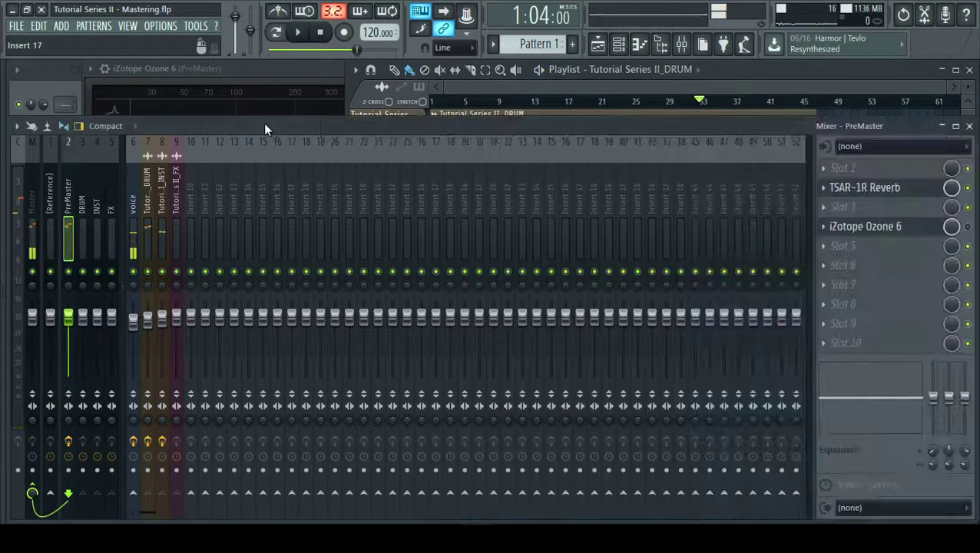
click(265, 126)
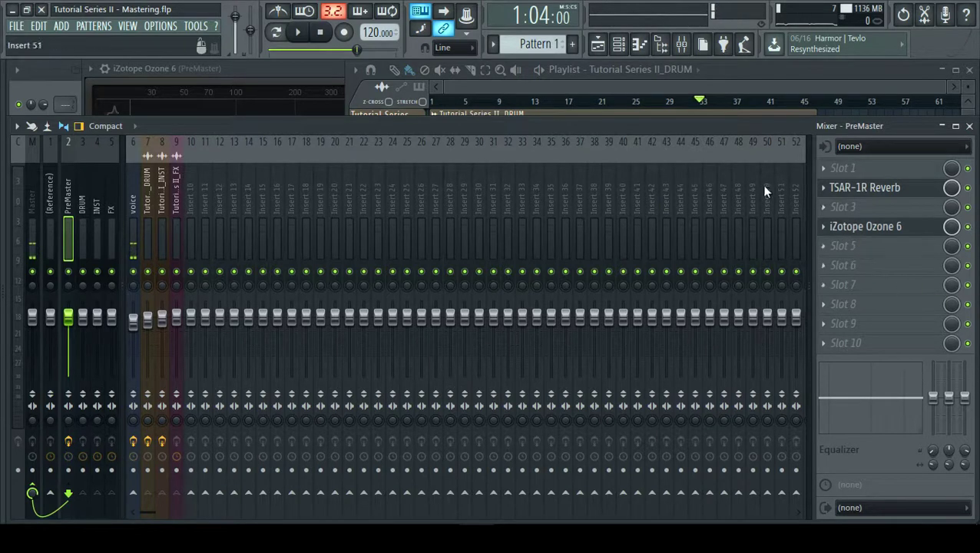
click(301, 71)
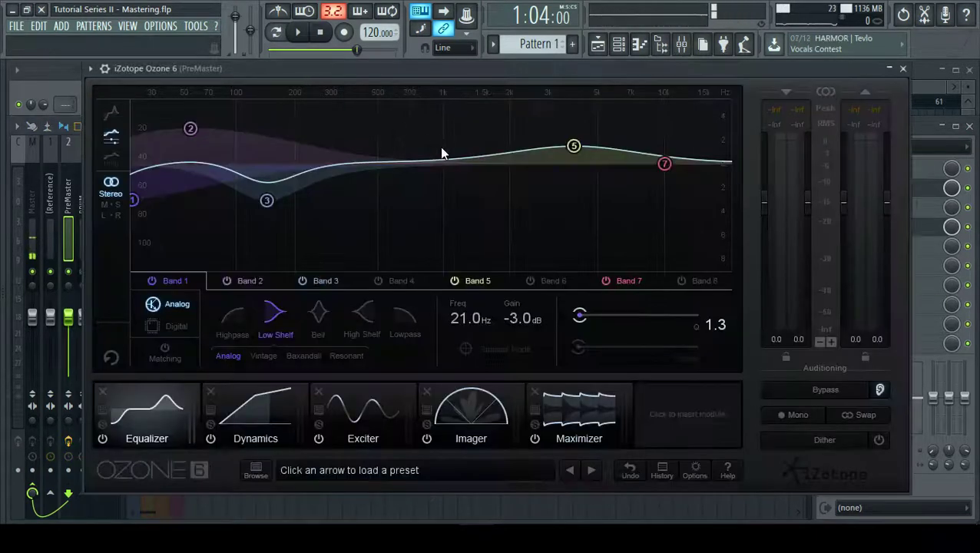
key(space)
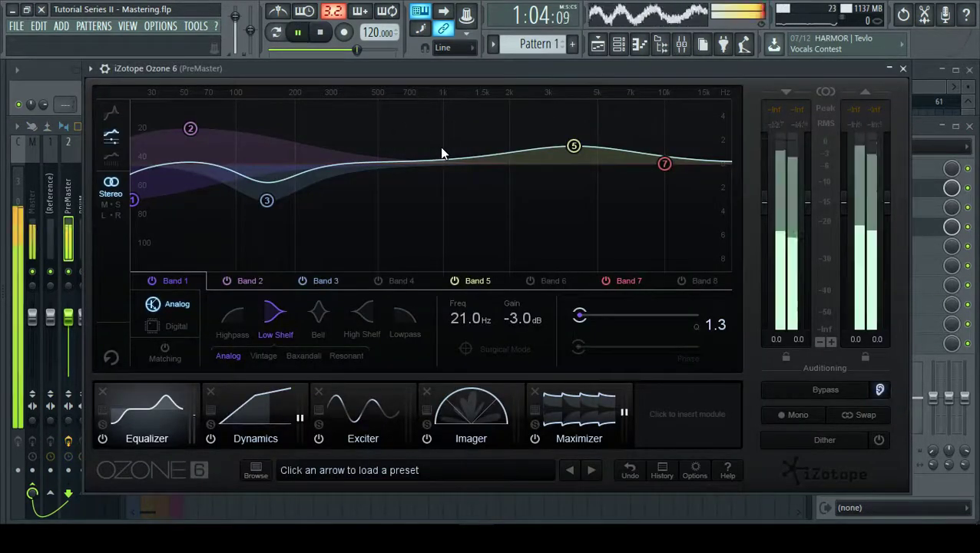
- Load the Analog Dynamics preset in Ozone's Dynamics module, and look at the Imager presets without choosing one
click(264, 408)
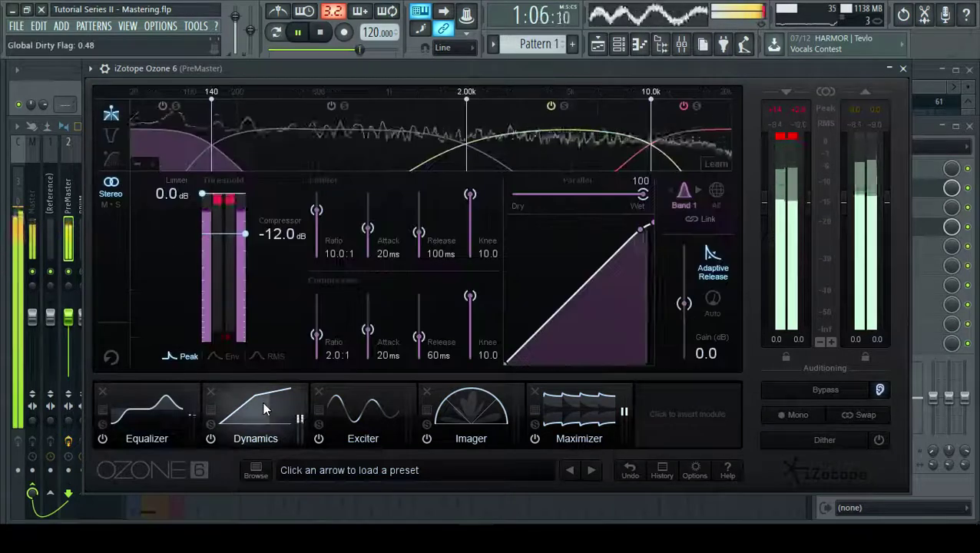
click(210, 410)
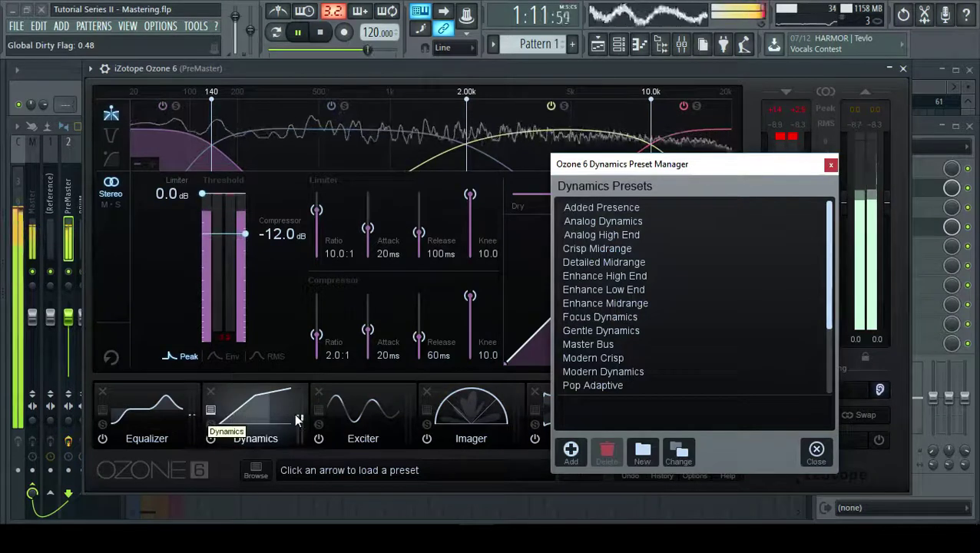
click(611, 222)
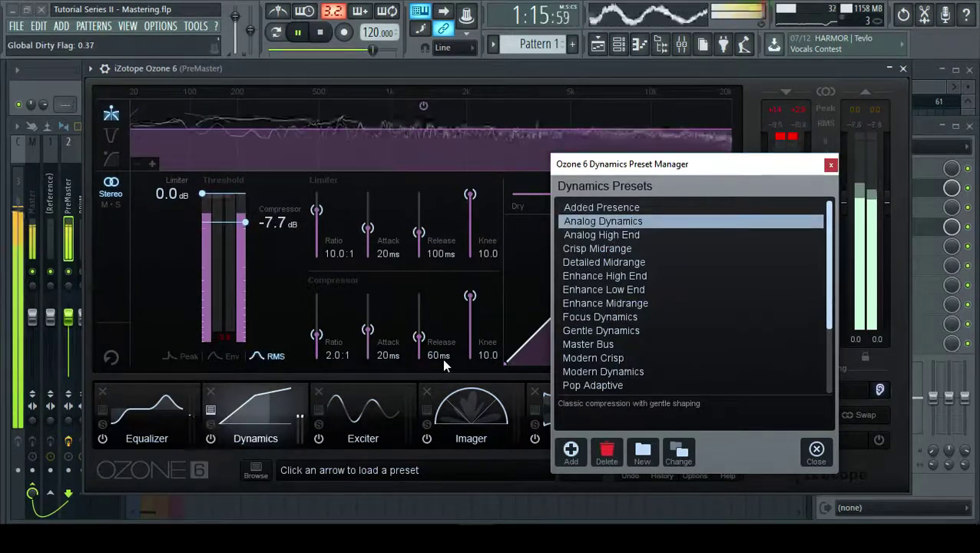
click(443, 404)
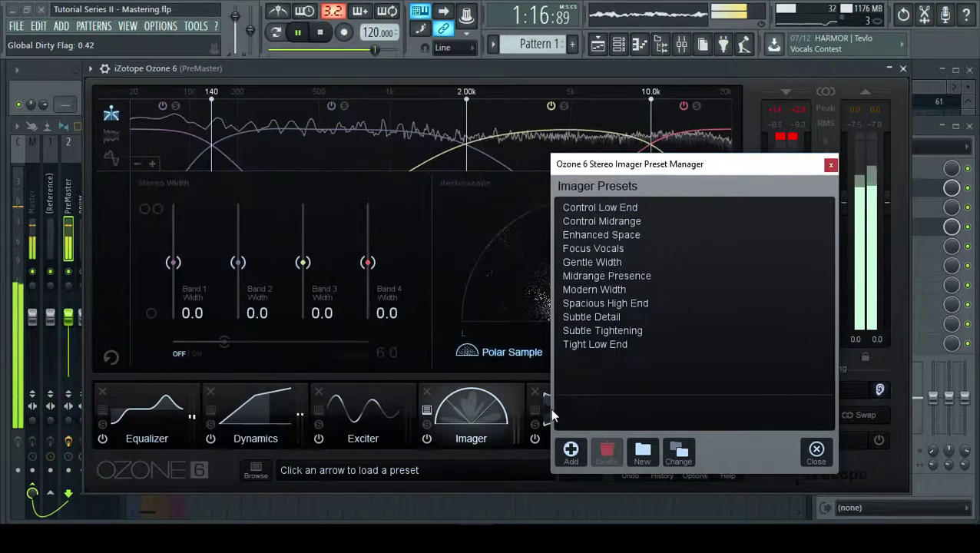
click(830, 165)
- Set Ozone's Maximizer to IRC III in Crisp mode with a threshold of -2.4 dB
click(591, 406)
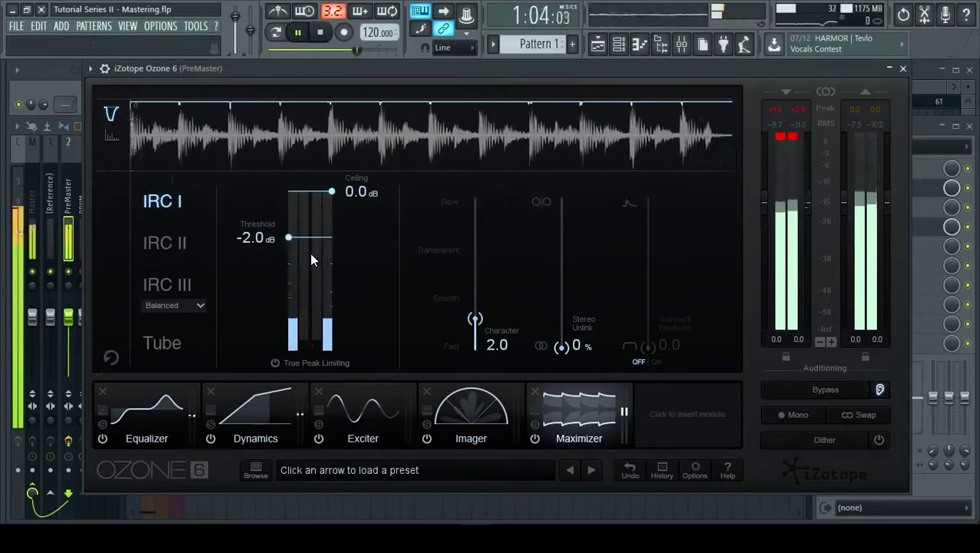
drag(290, 238, 288, 241)
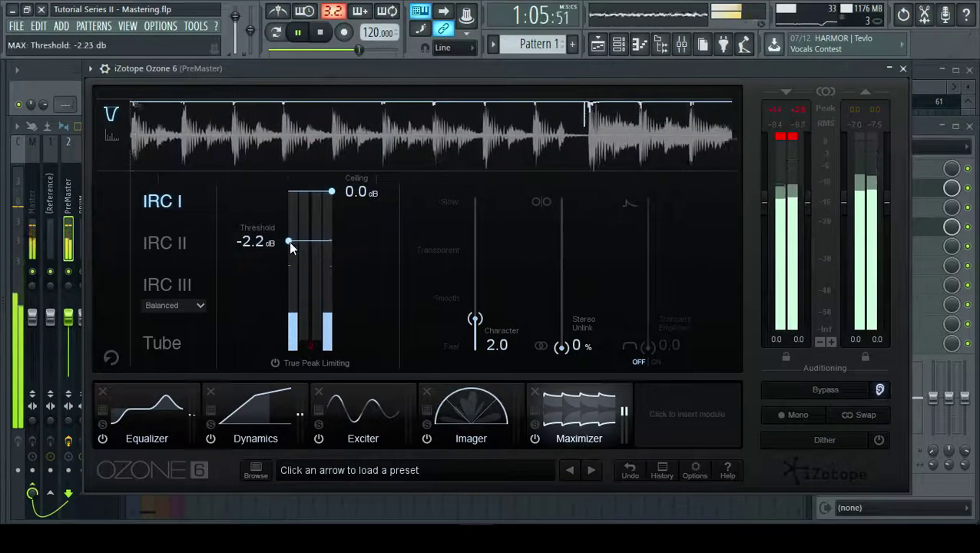
click(182, 286)
click(183, 308)
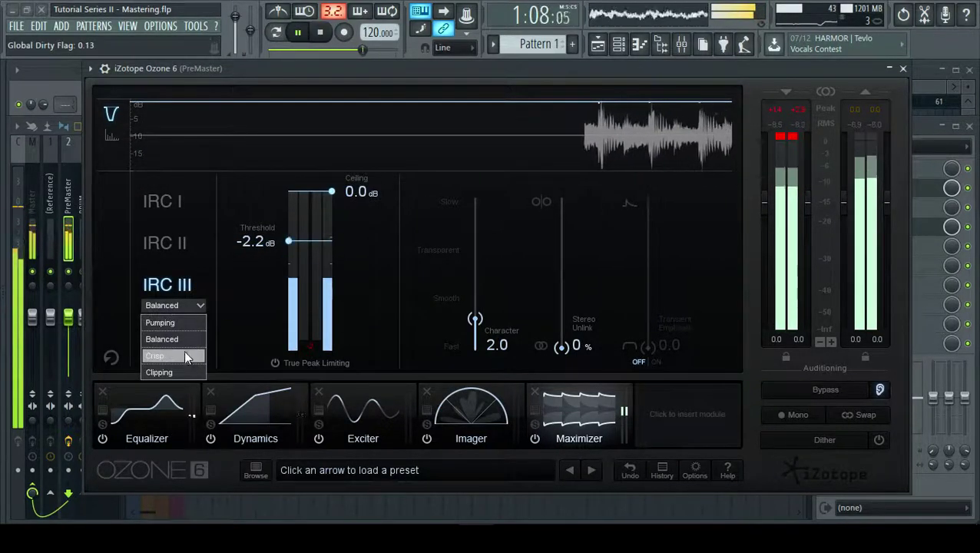
click(184, 351)
drag(289, 241, 288, 245)
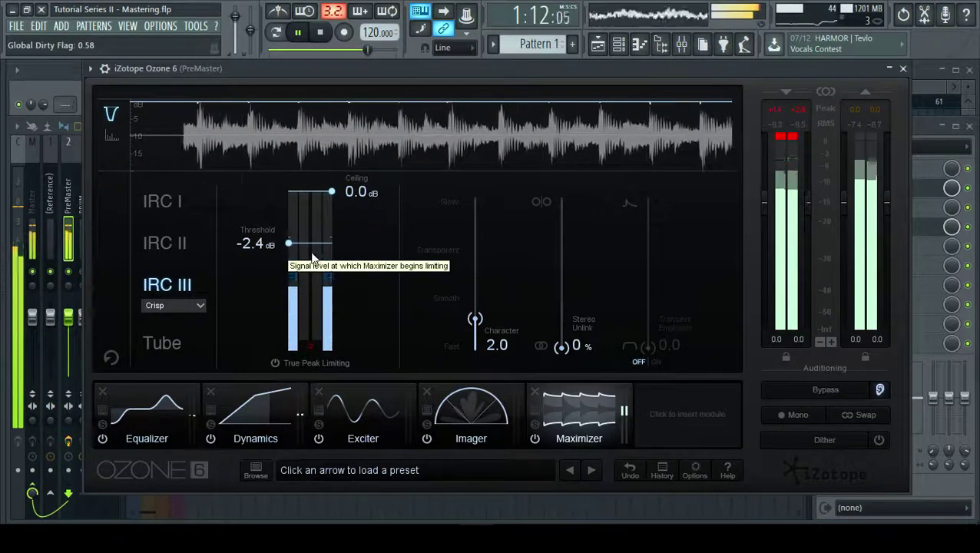
- Load the Subtle Tube preset in Ozone's Exciter module
click(371, 421)
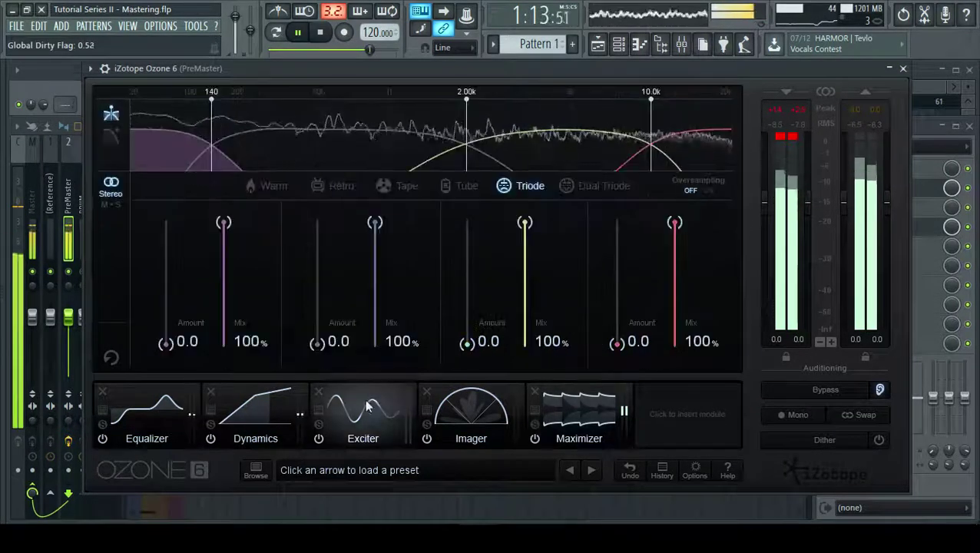
click(319, 409)
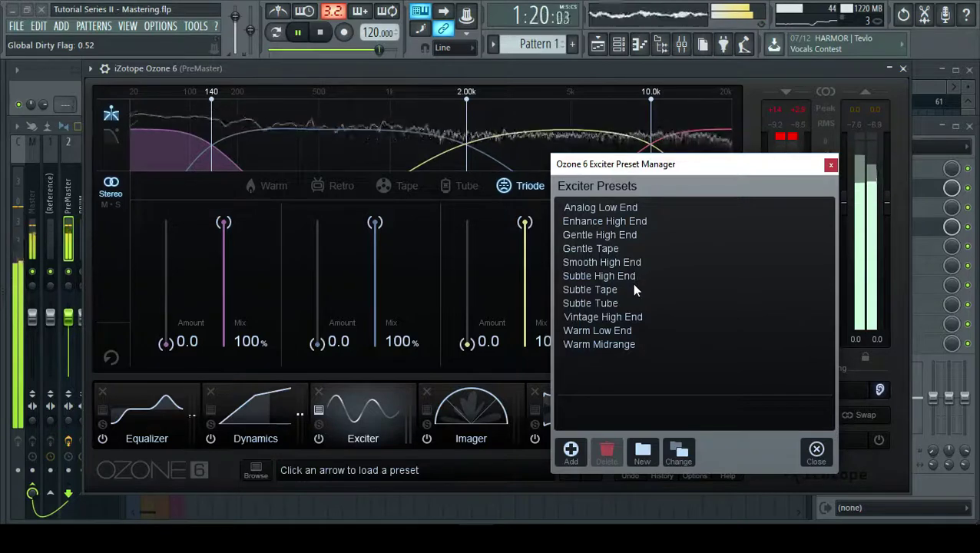
click(626, 302)
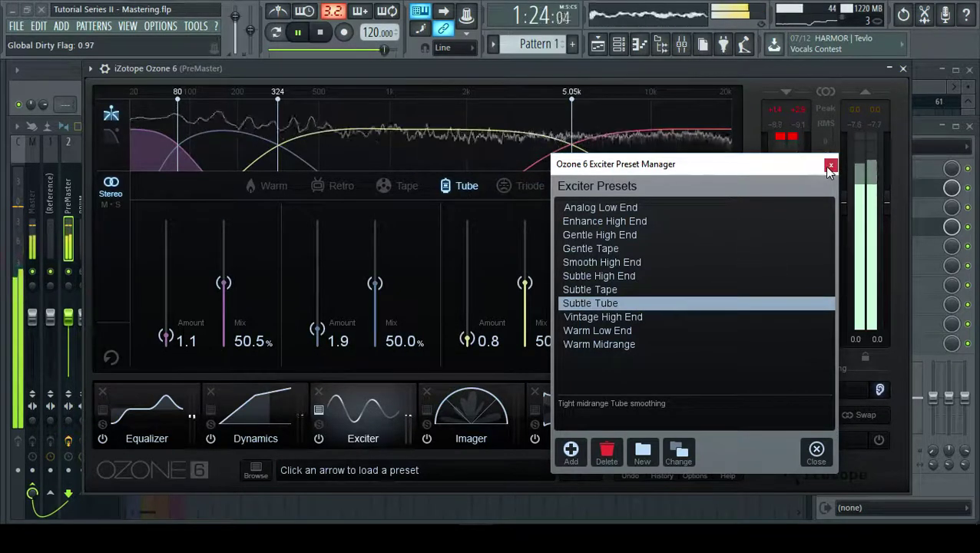
- Audition the Exciter's Analog Low End and Enhance High End presets, return to Subtle Tube, and close the preset manager
click(625, 210)
click(624, 222)
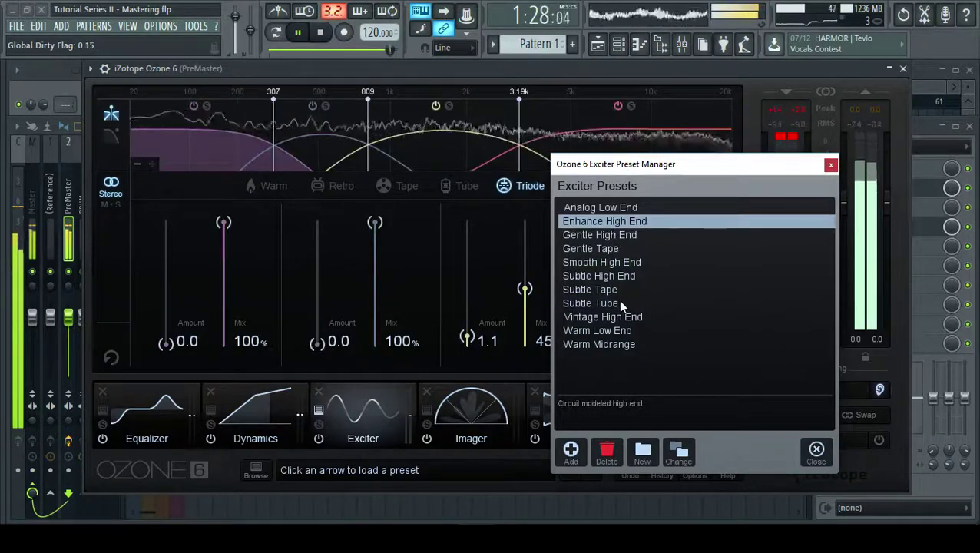
click(621, 304)
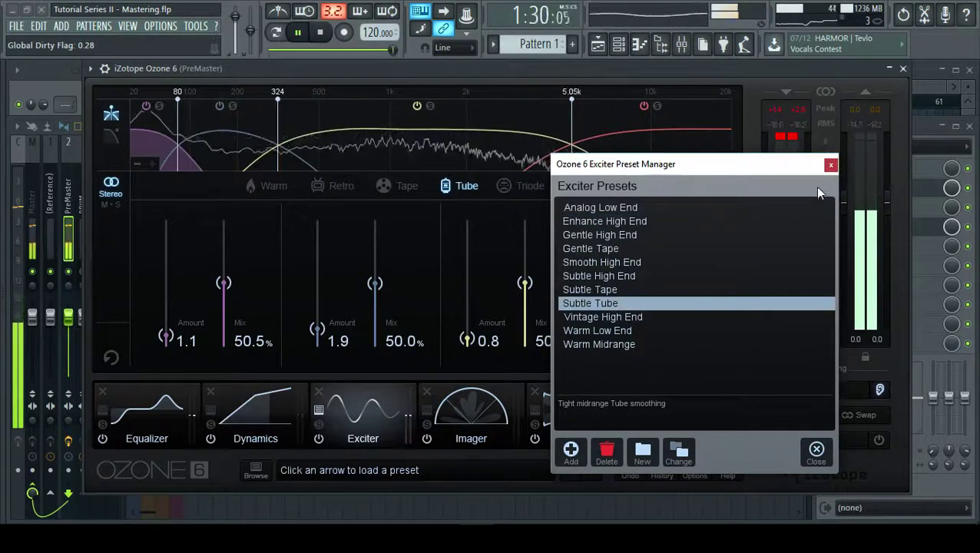
click(832, 166)
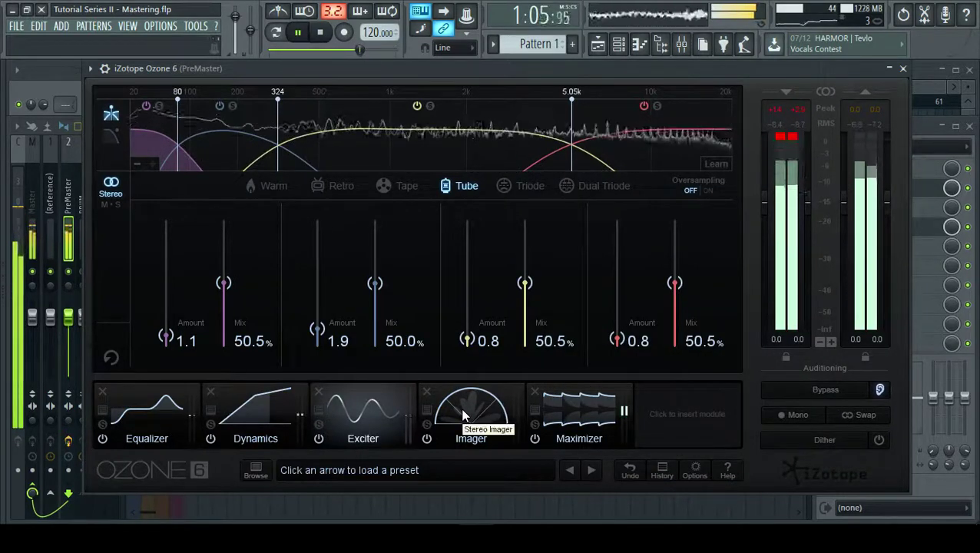
- Check Ozone's Dynamics module and the mixer, and set the Equalizer's Band 5 gain to 0.8 dB
click(252, 413)
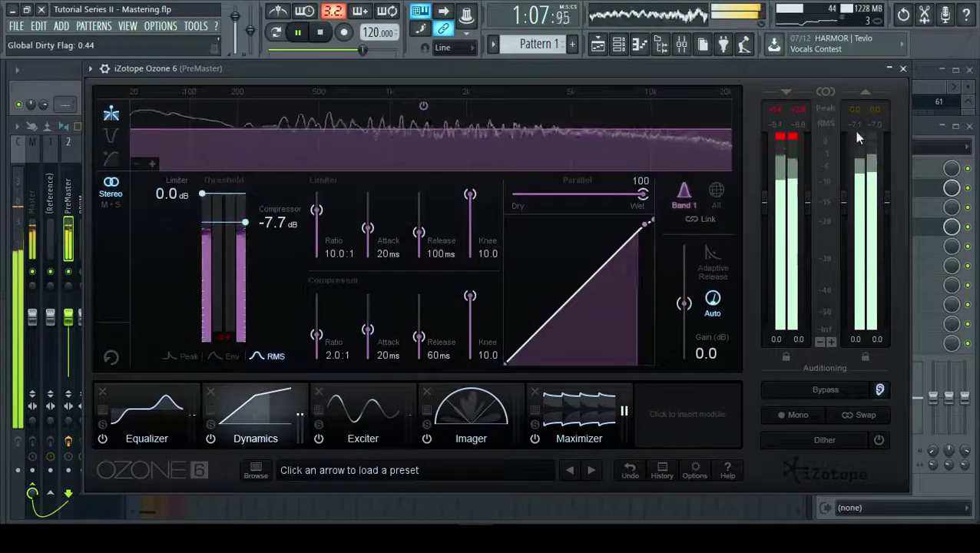
click(911, 127)
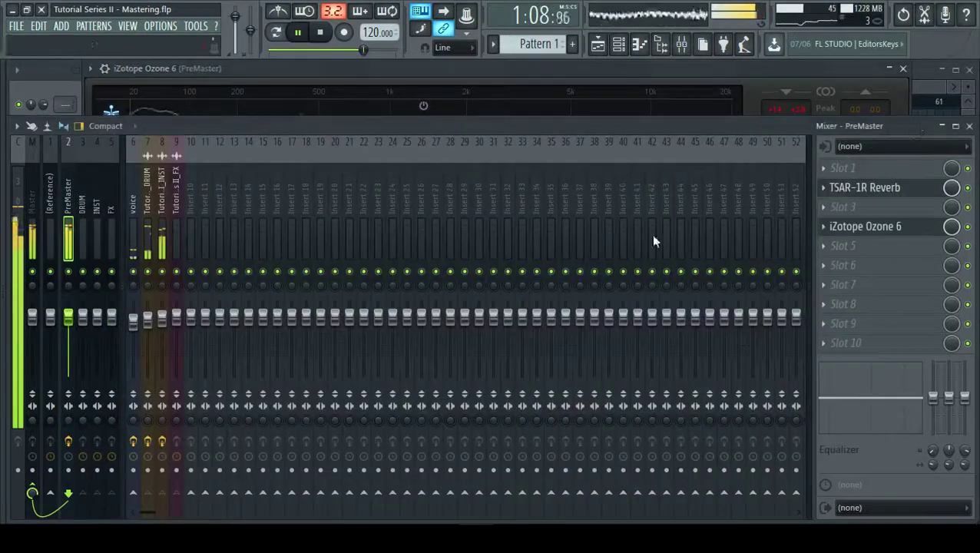
click(151, 345)
click(313, 88)
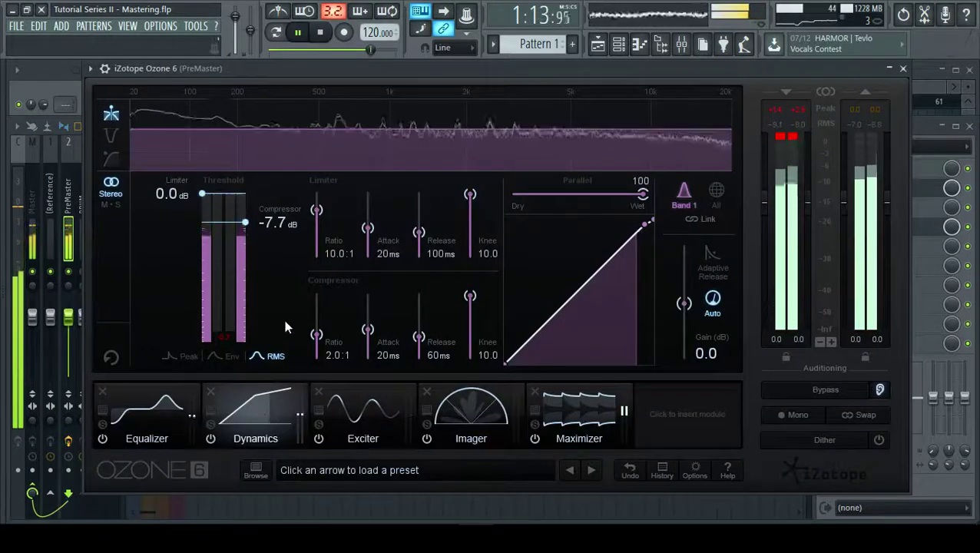
click(147, 407)
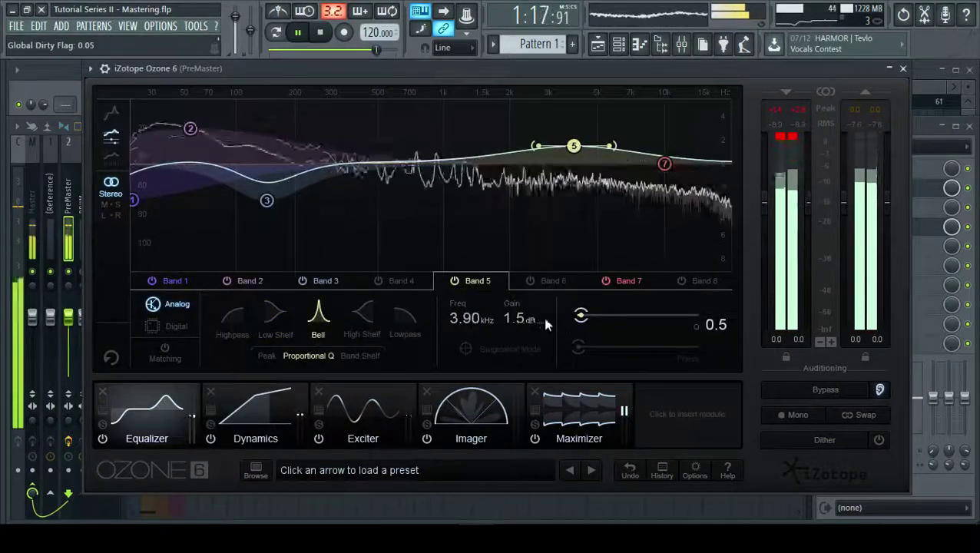
scroll(528, 326, down, 7)
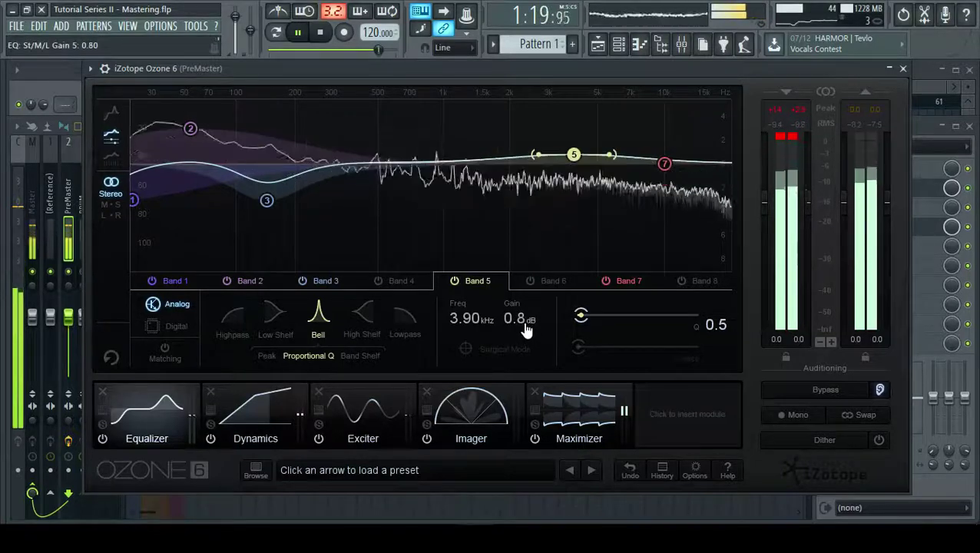
- Load the Tight Low End preset in Ozone's Imager module and close the preset manager
click(281, 415)
click(362, 411)
click(469, 411)
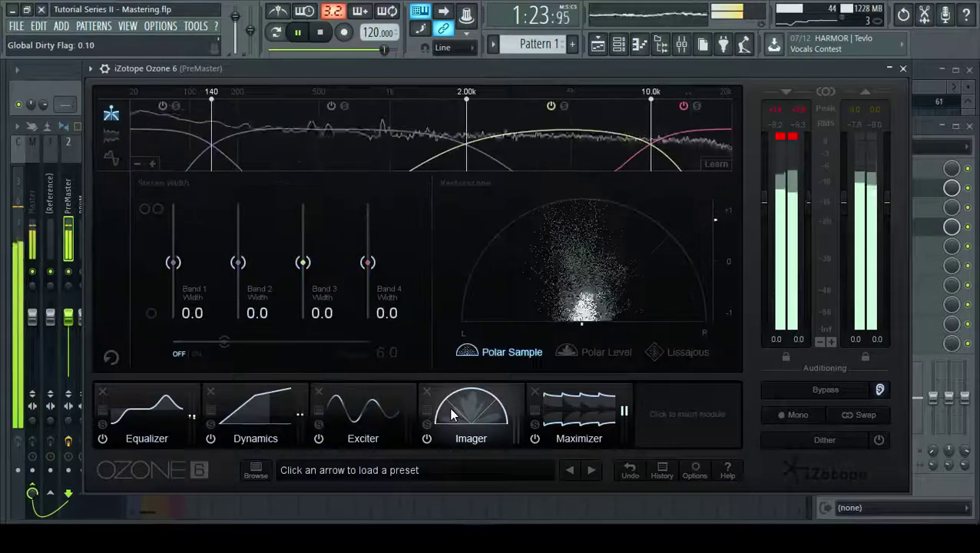
click(427, 409)
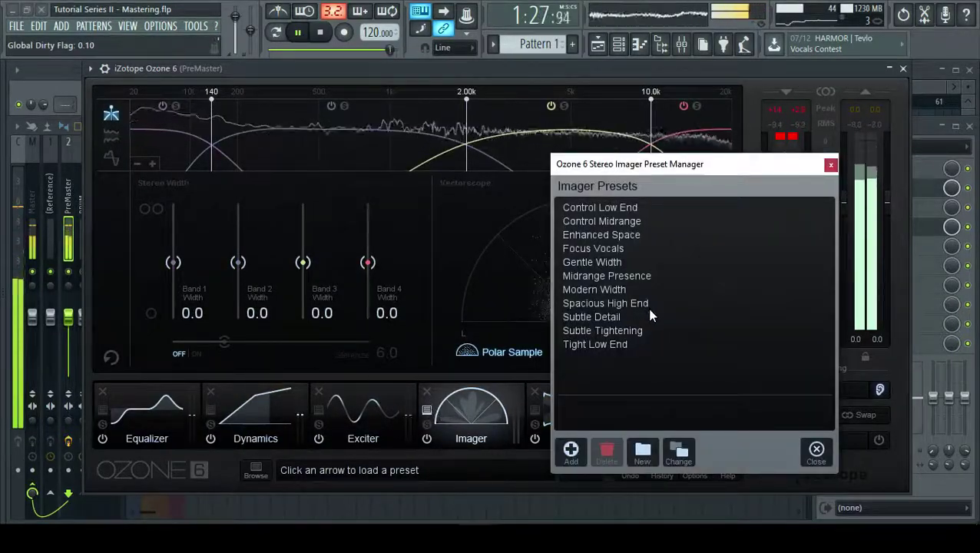
click(629, 344)
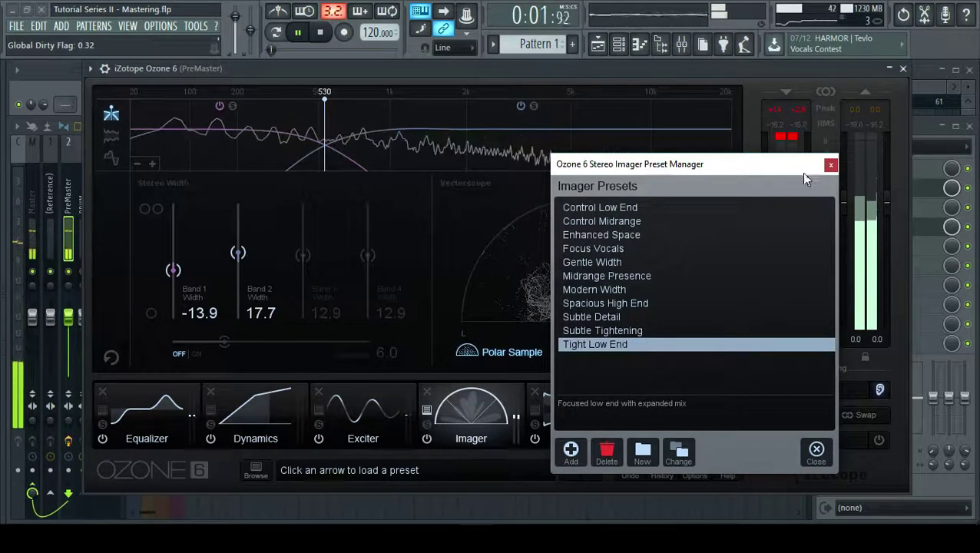
click(831, 164)
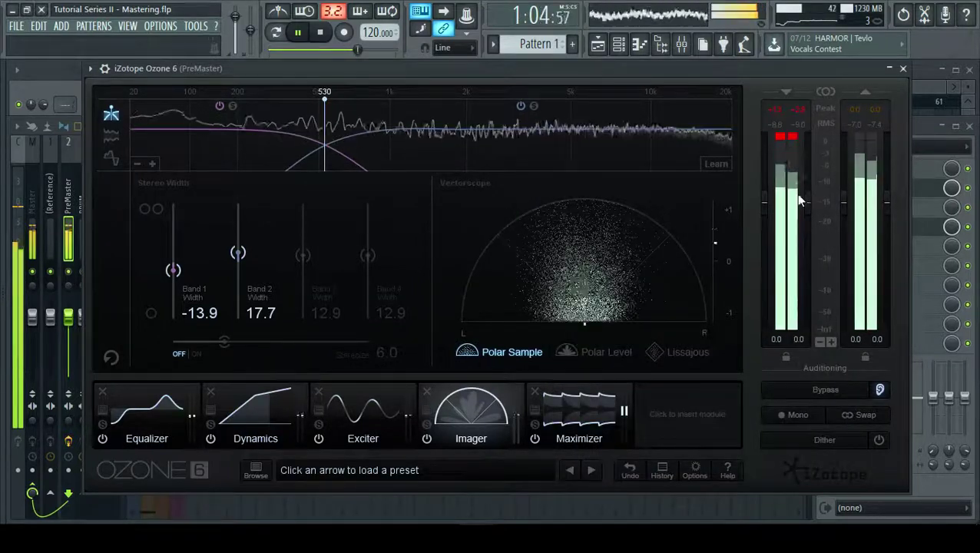
- Check the Maximizer settings, the mixer levels and the playlist while the song plays
click(579, 415)
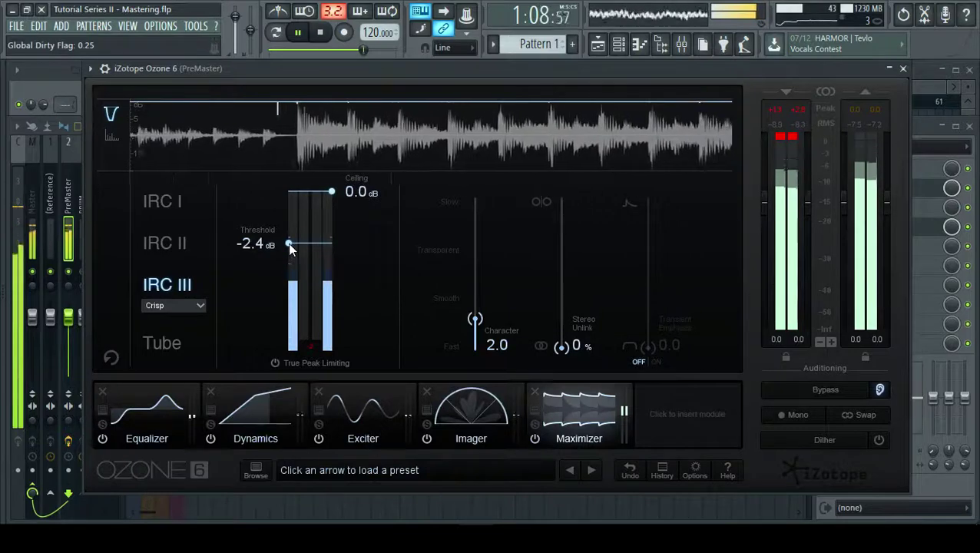
click(921, 123)
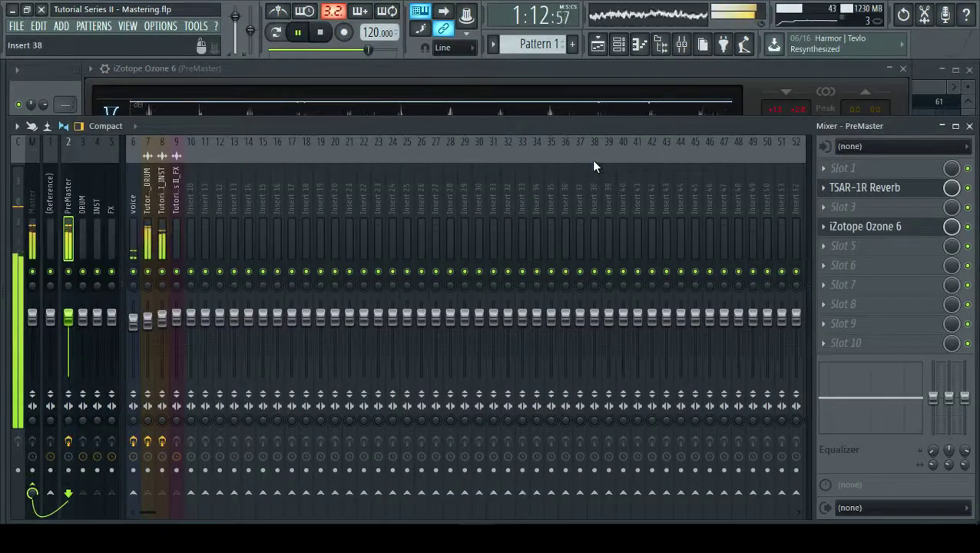
click(581, 83)
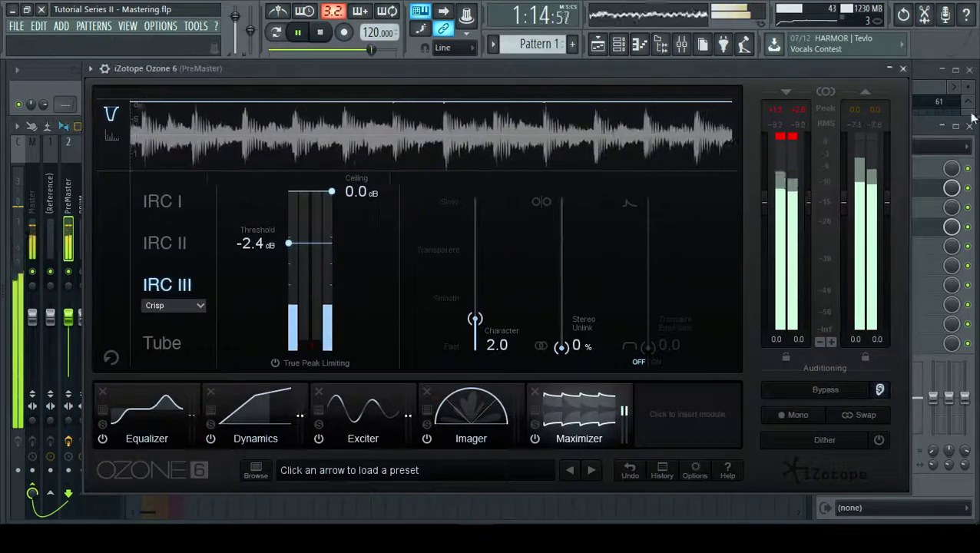
click(925, 75)
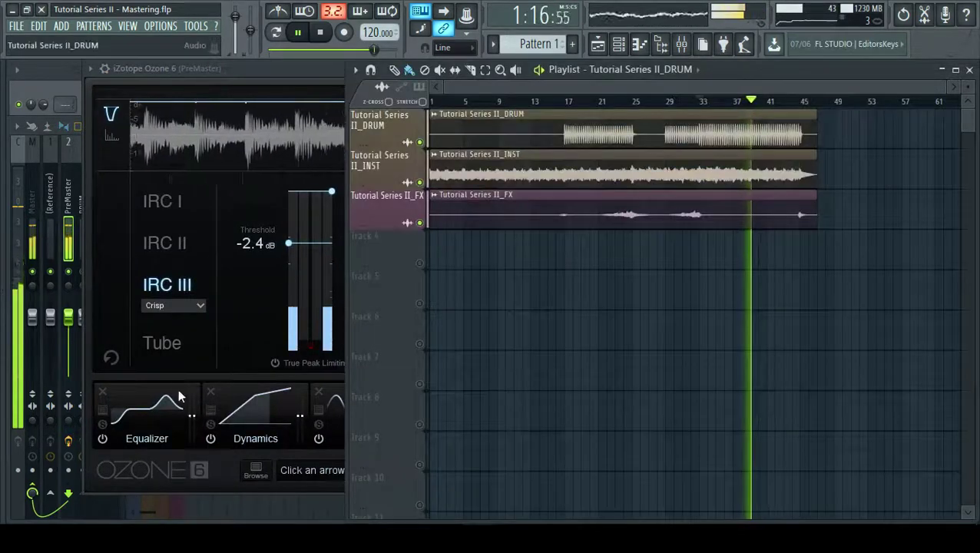
click(258, 403)
- Add a Post Equalizer module to Ozone's signal chain and place it before the Maximizer
click(662, 405)
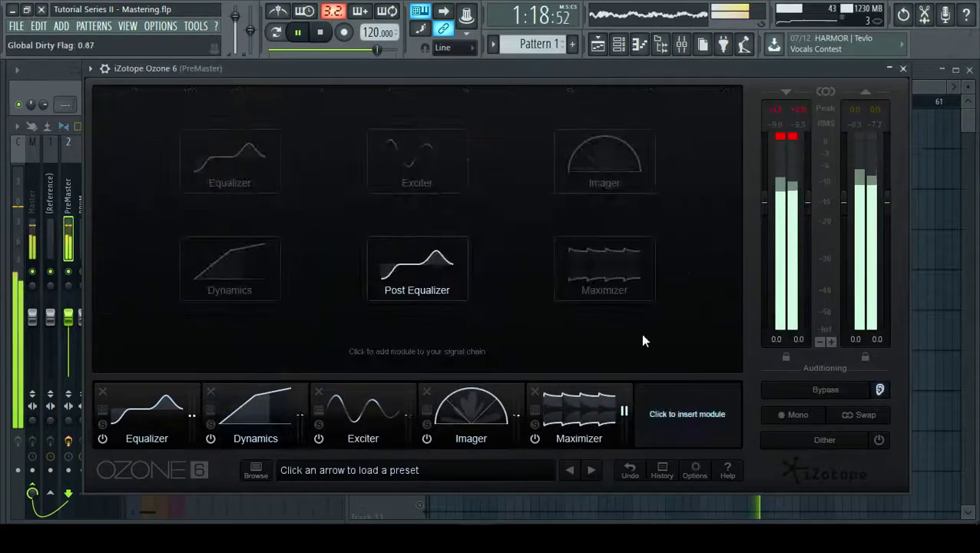
click(423, 258)
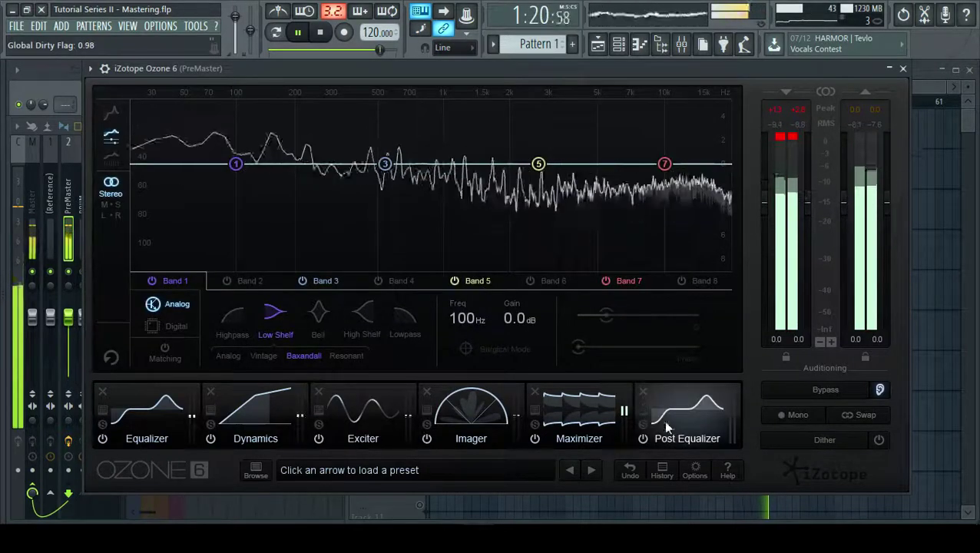
drag(667, 428, 577, 417)
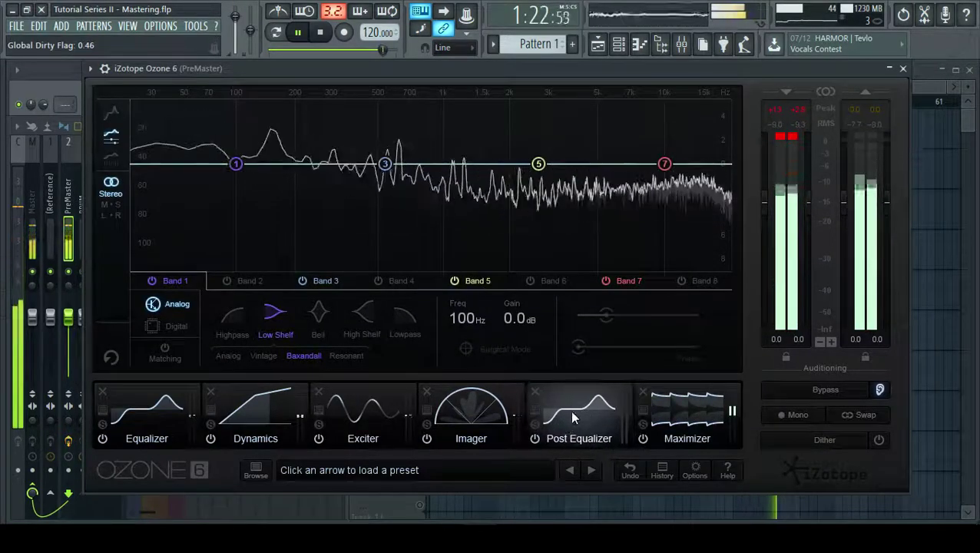
- Try the Post Equalizer's Rich Midrange preset, load Gentle Polish instead, close the preset manager and restart playback
click(535, 410)
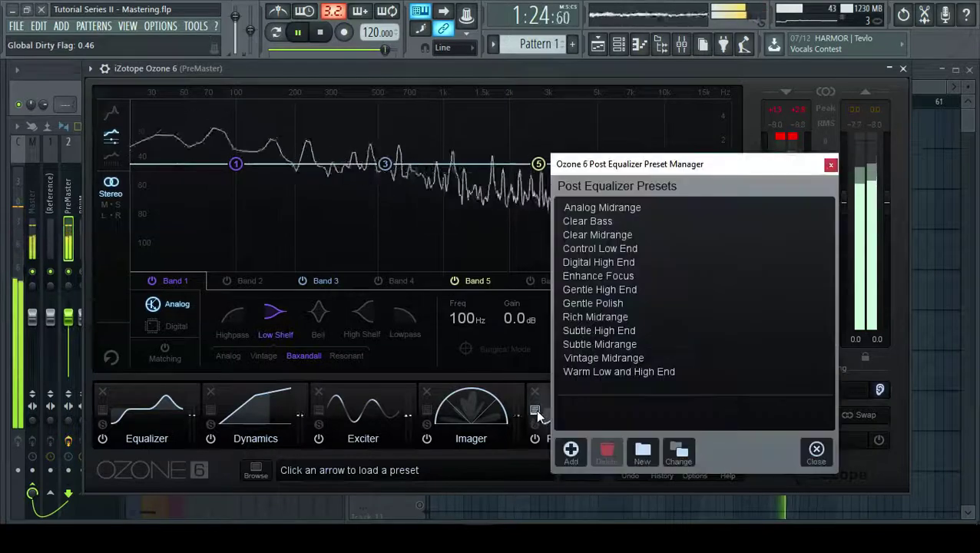
click(627, 318)
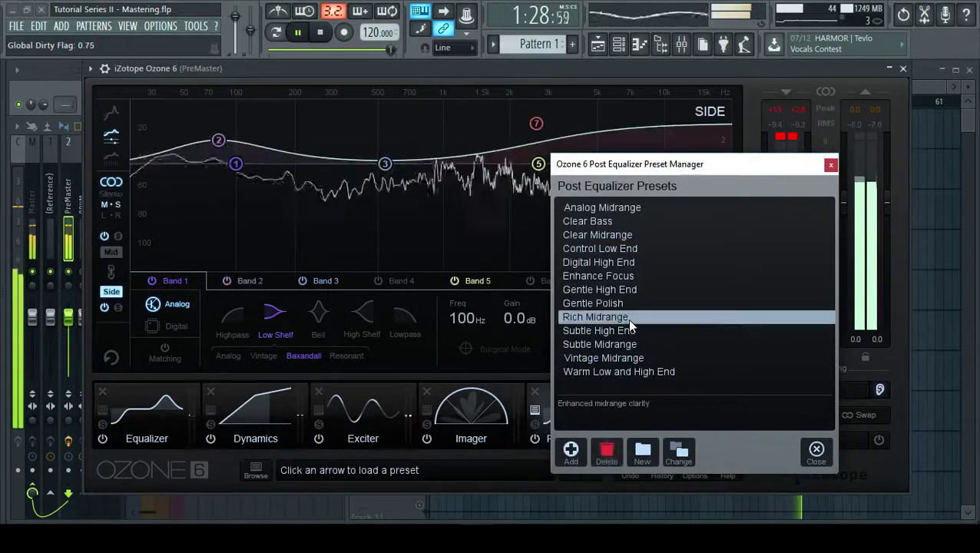
click(631, 303)
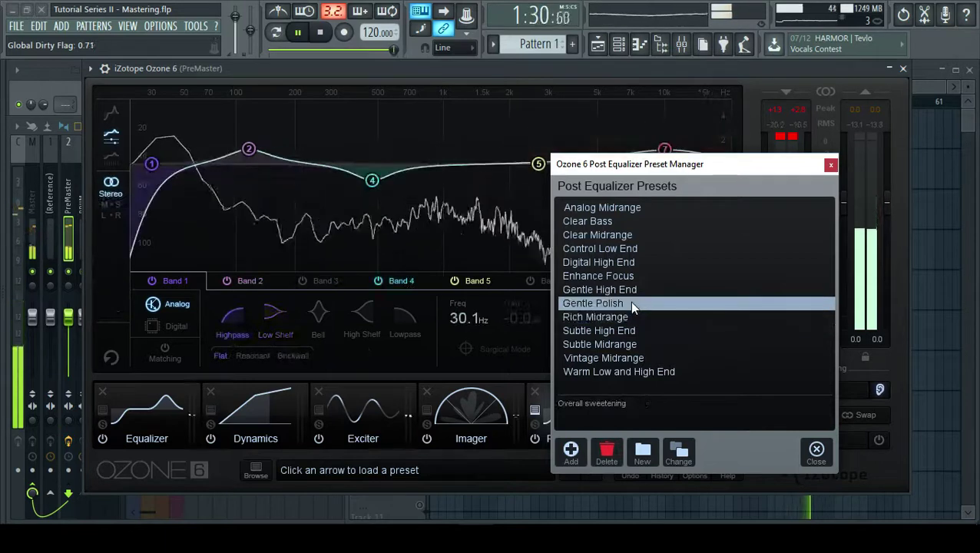
key(space)
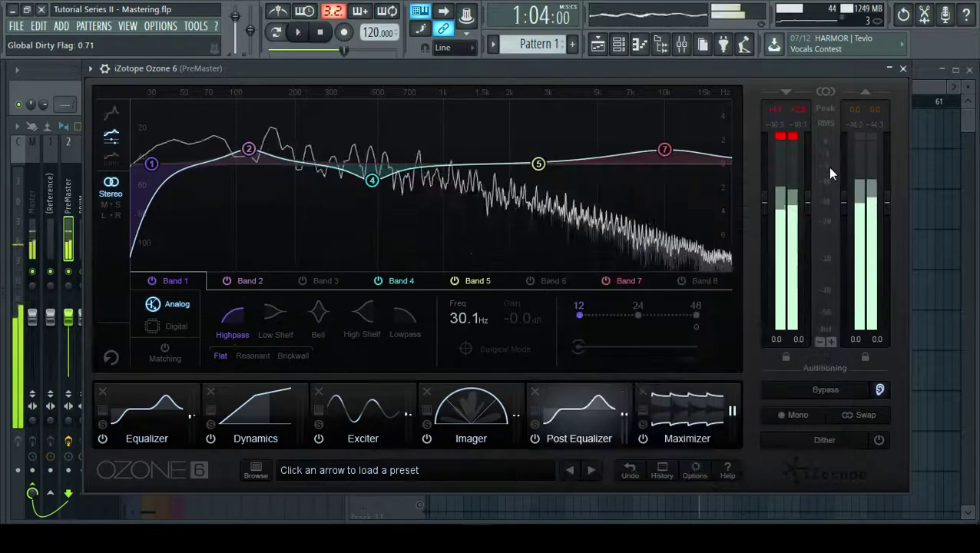
key(space)
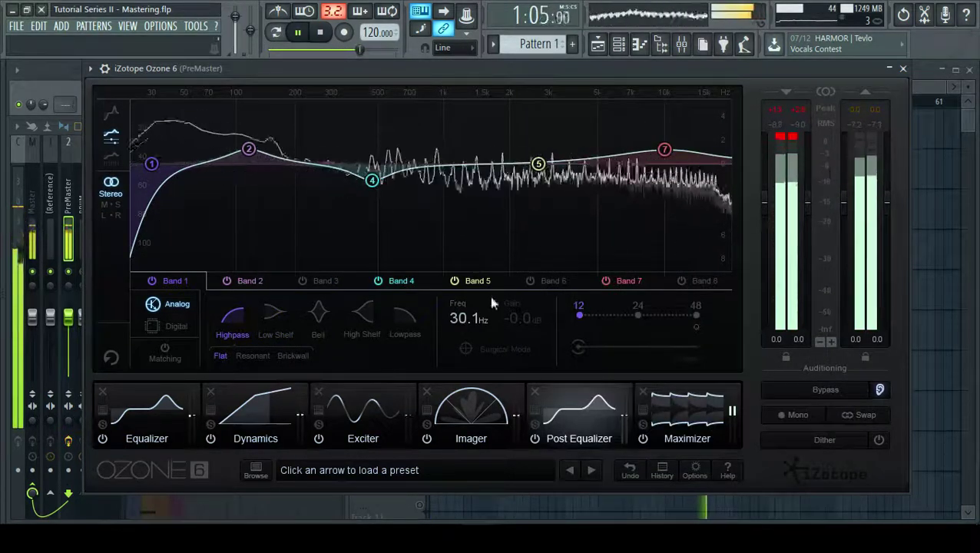
- Set the Post Equalizer's Band 7 gain to 0.2 dB
click(593, 282)
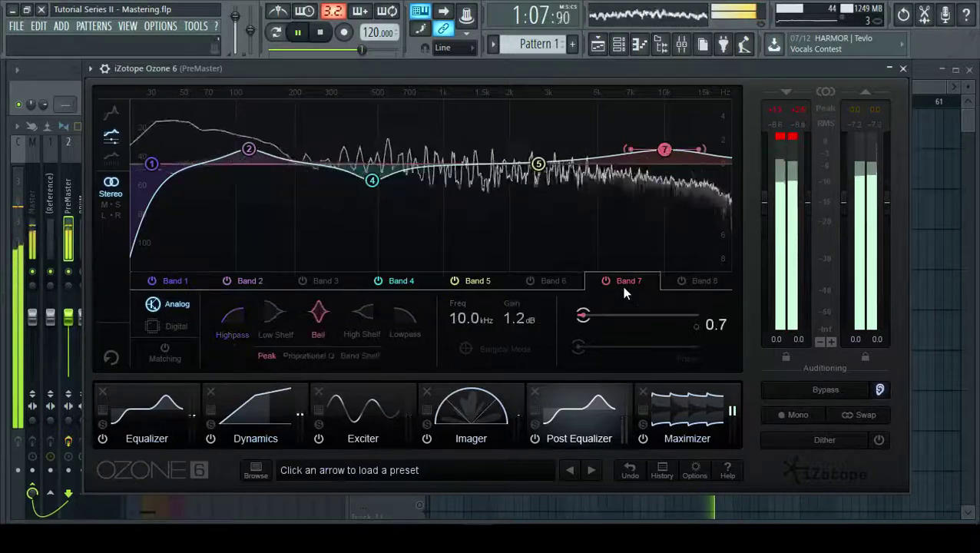
scroll(524, 326, down, 6)
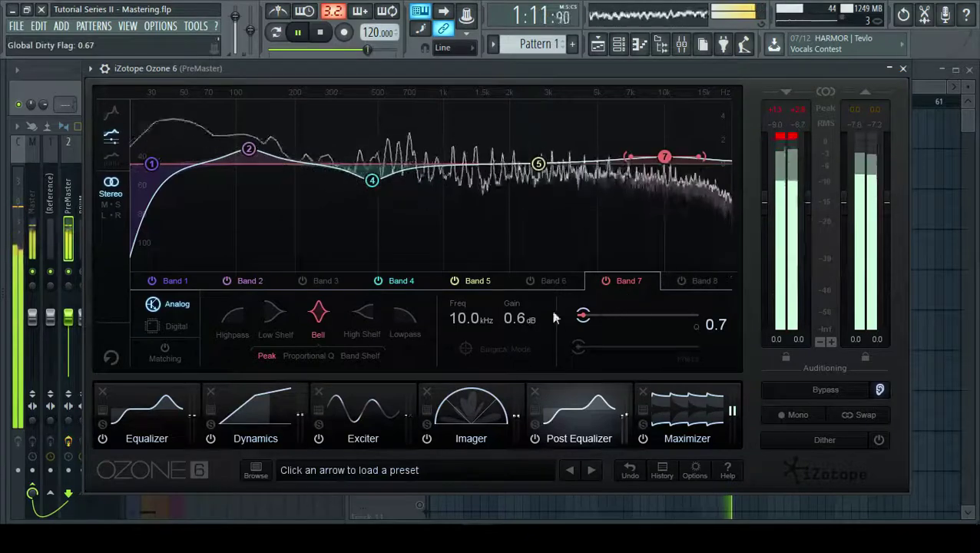
scroll(525, 321, down, 4)
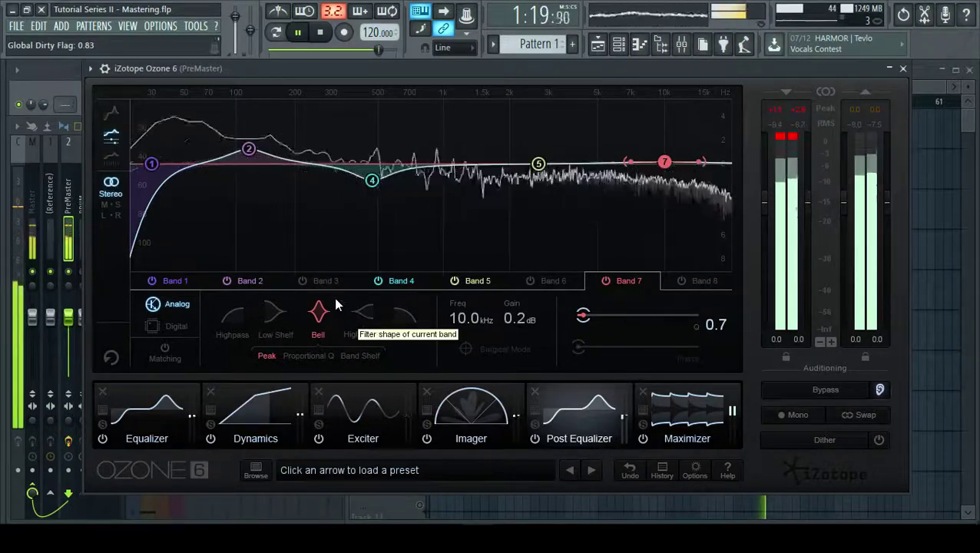
- Listen to the song from bar 9 and from bar 17 of the playlist, and return to Ozone
click(943, 71)
click(498, 102)
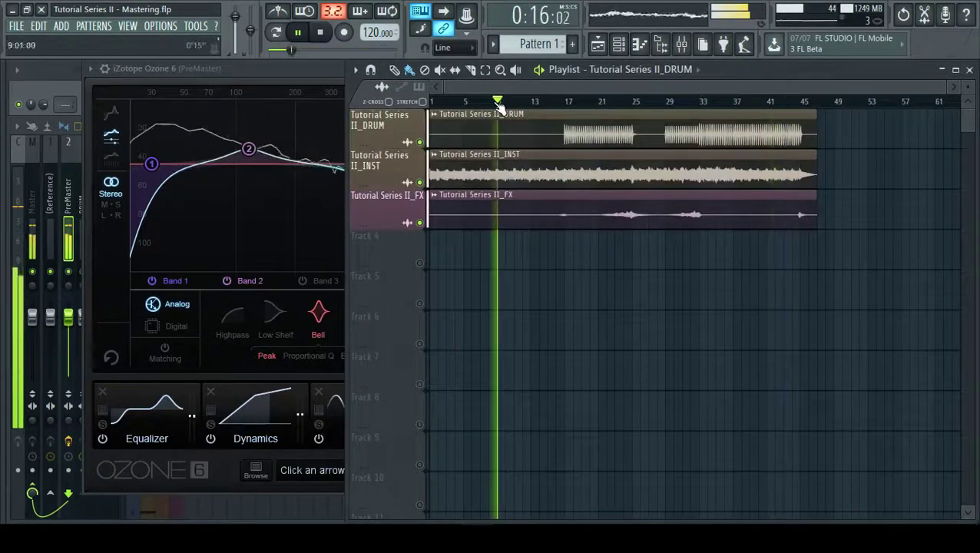
click(552, 102)
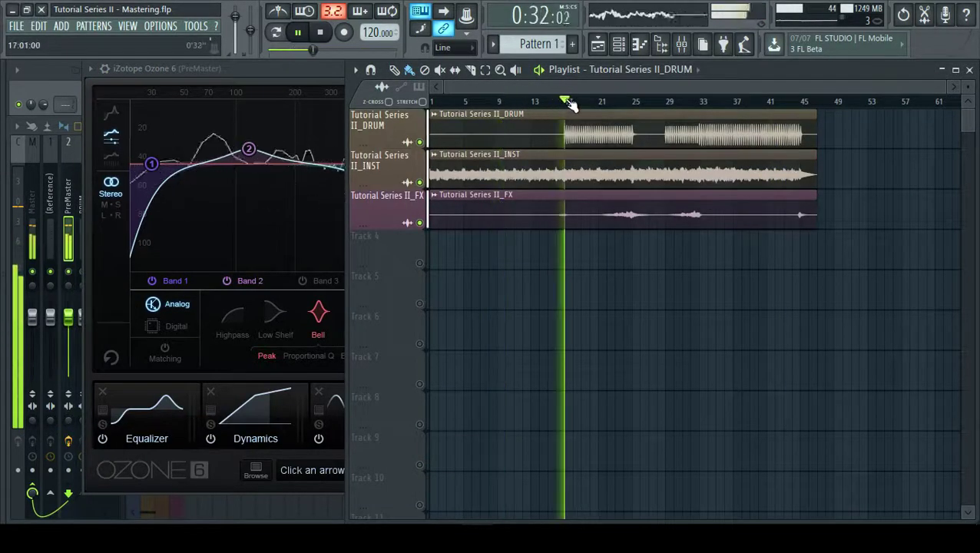
click(325, 71)
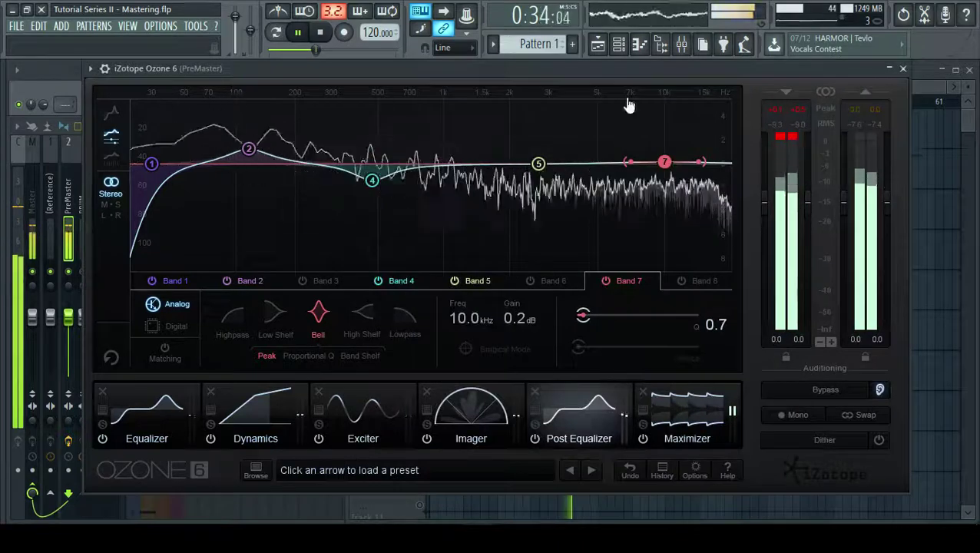
- Stop playback and load Wave Candy into effect slot 6 of the PreMaster mixer track
click(681, 46)
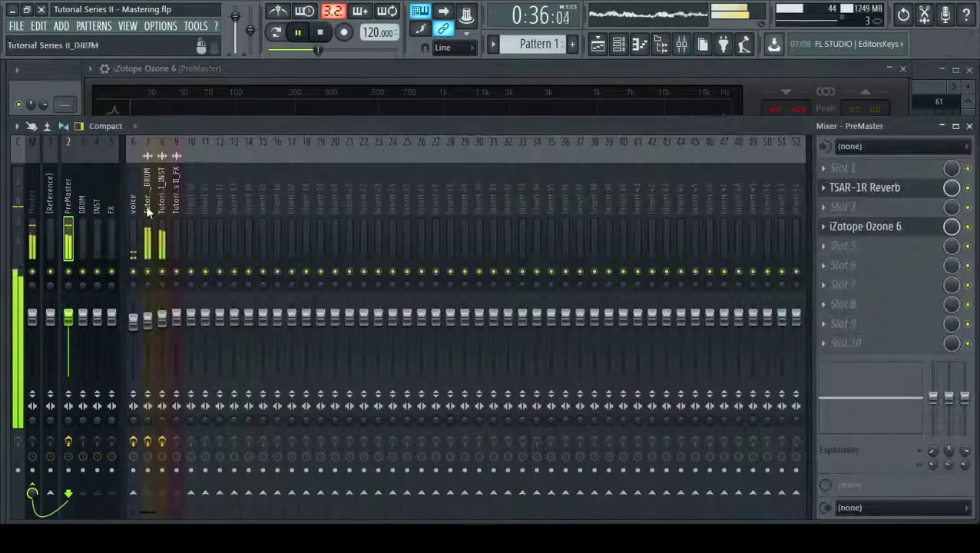
key(space)
click(845, 265)
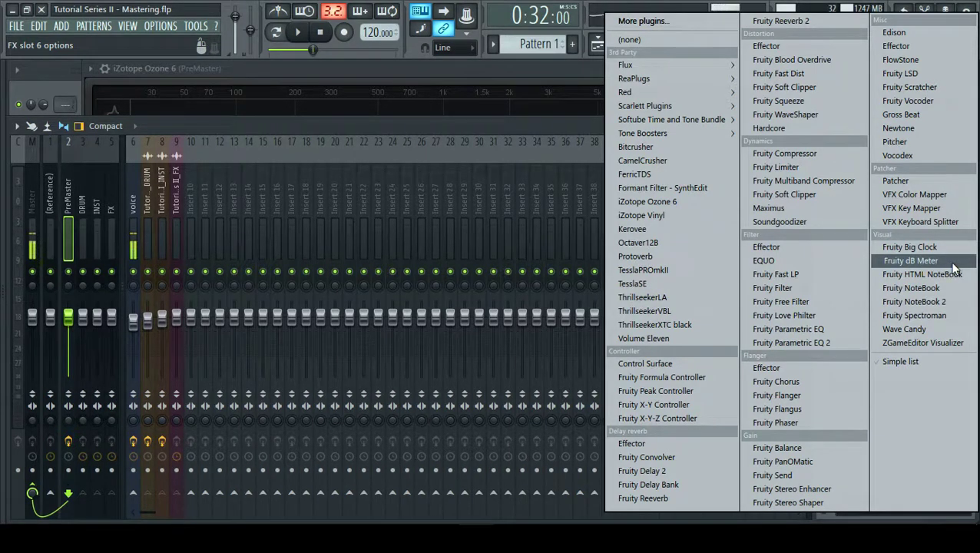
click(945, 330)
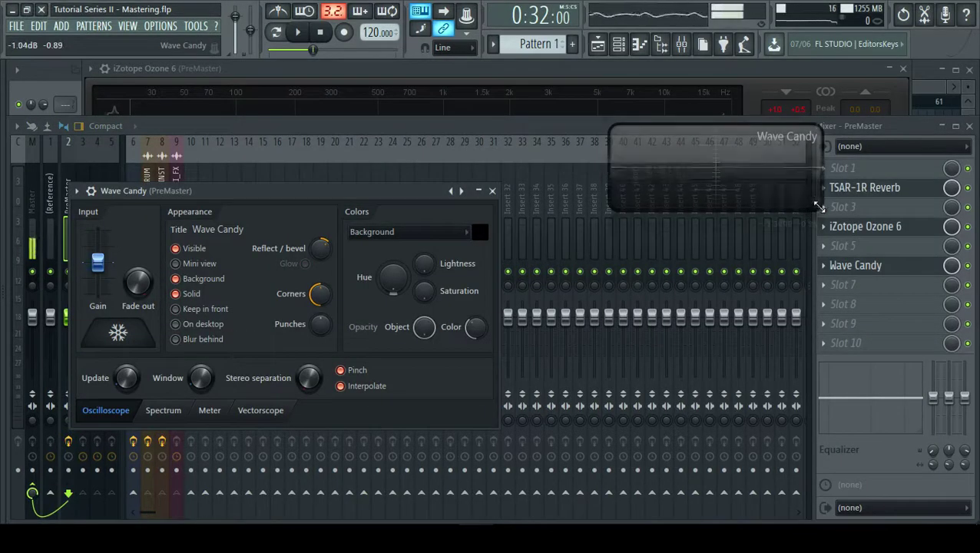
- Enlarge the Wave Candy display, switch it to Spectrum mode, and turn Reflect / bevel and Corners down to minimum
drag(818, 205, 889, 379)
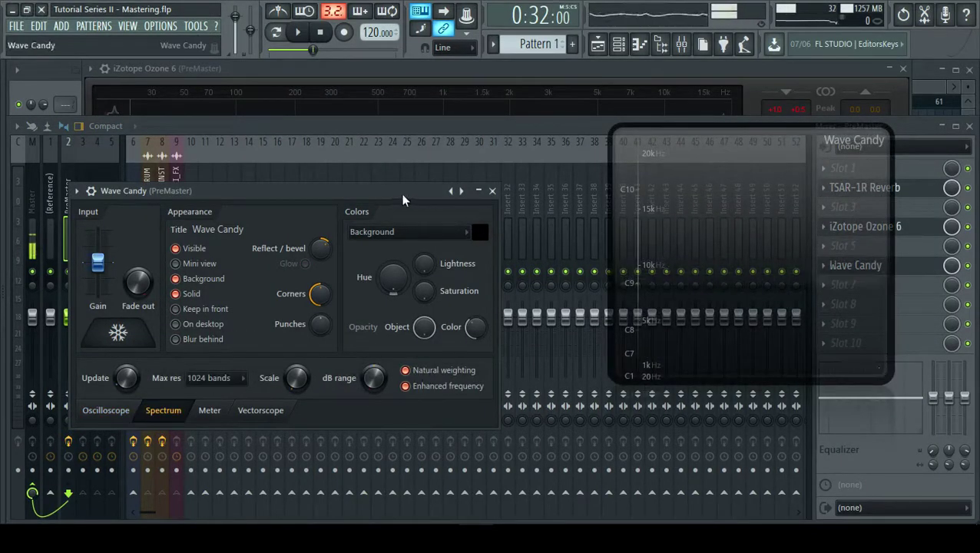
drag(400, 192, 440, 183)
drag(356, 234, 355, 254)
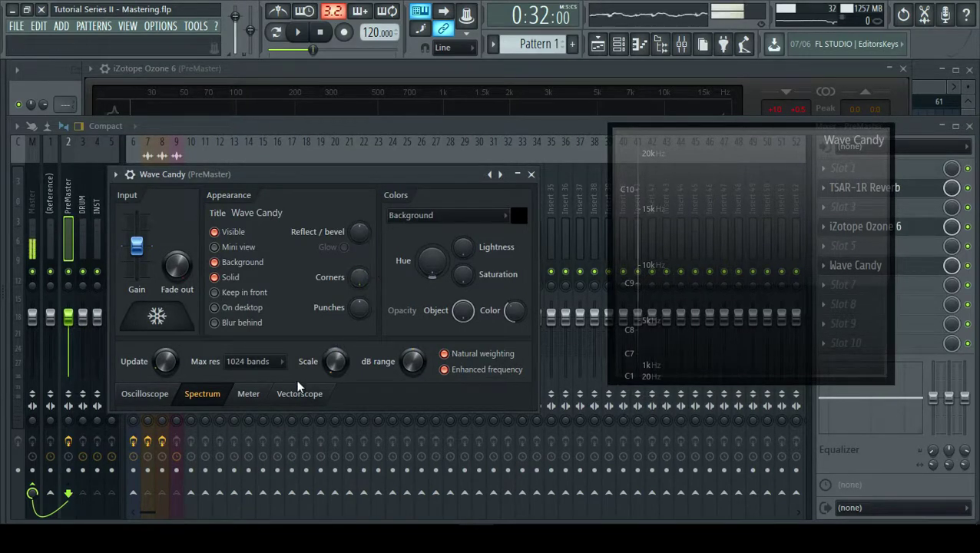
- Switch Wave Candy to Meter view in RMS mode and move its display down and slightly aside over the mixer
click(250, 394)
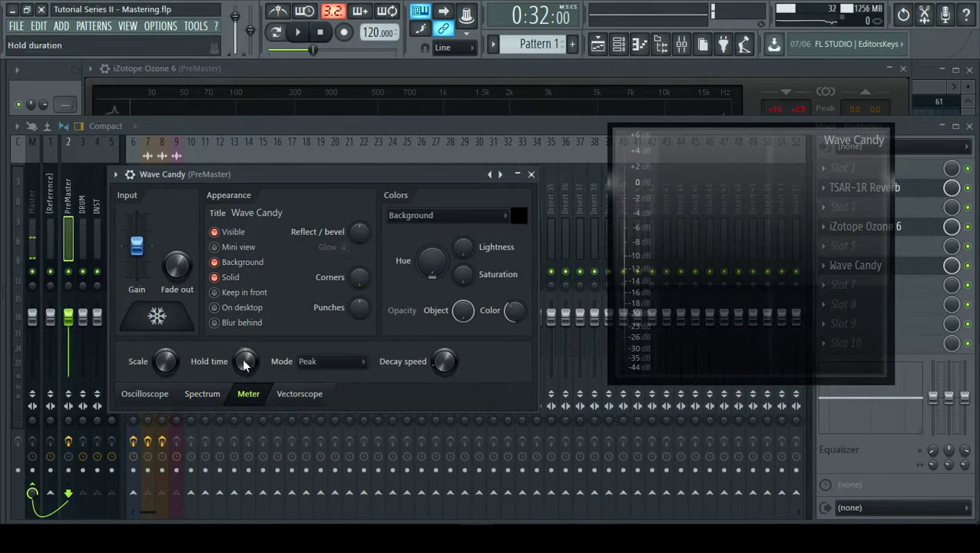
click(335, 361)
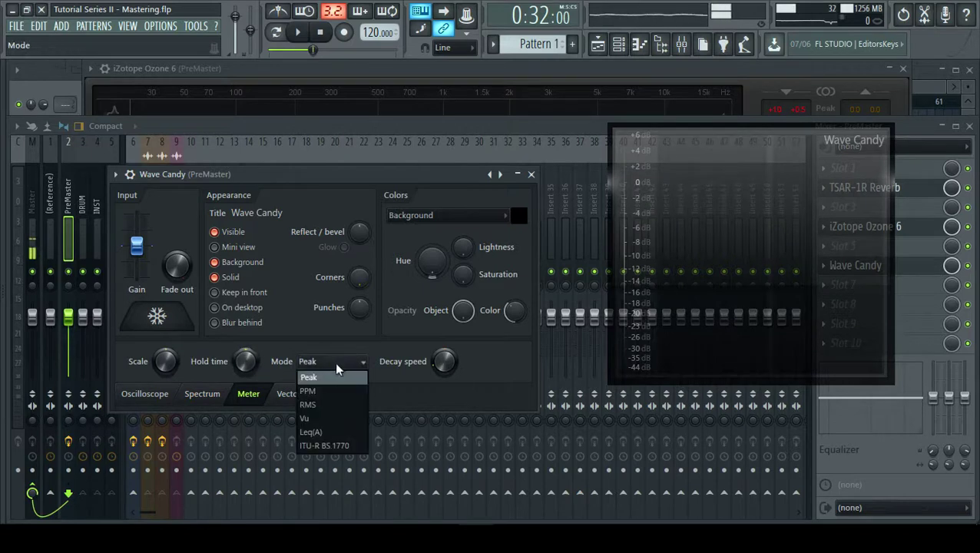
click(336, 405)
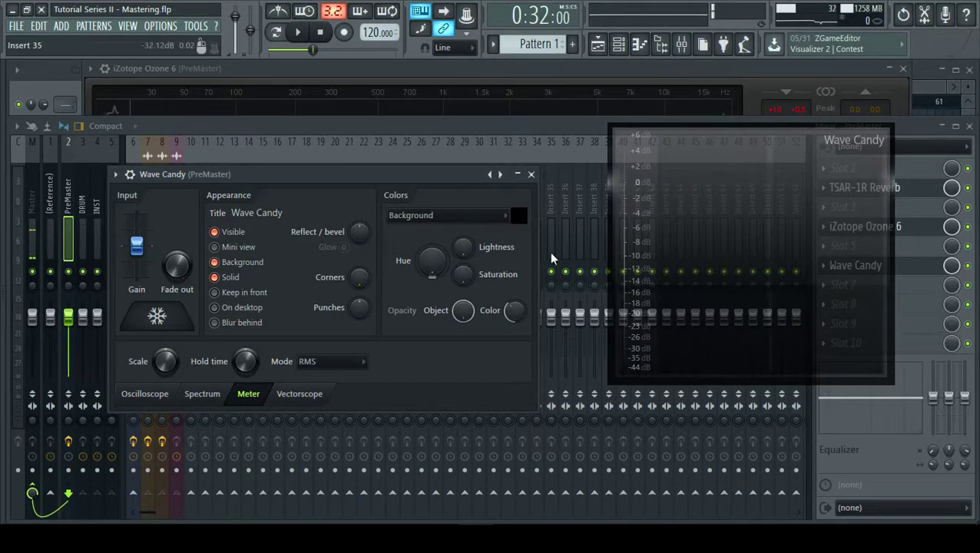
drag(713, 215, 735, 309)
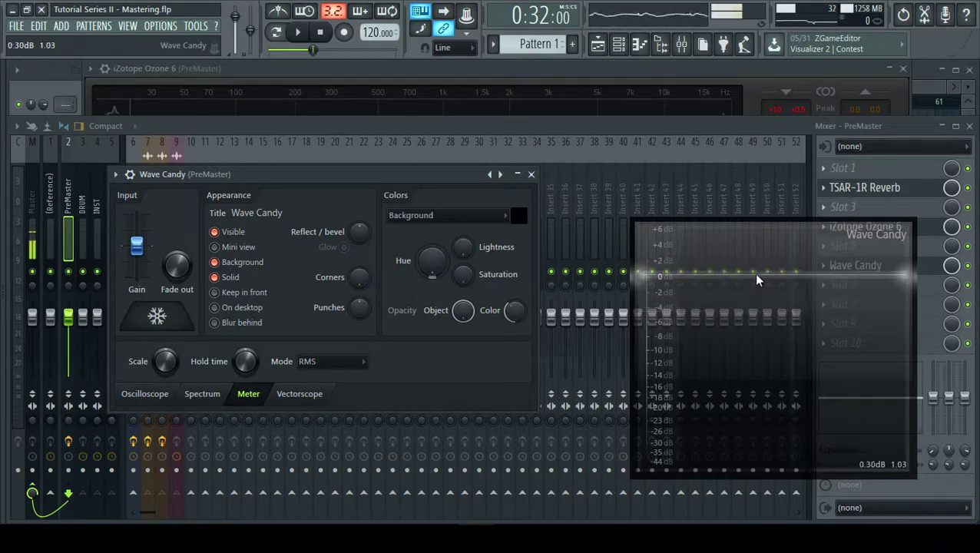
- Play the song from bar 17 and from bar 32 of the playlist to check its RMS level in Wave Candy
key(F5)
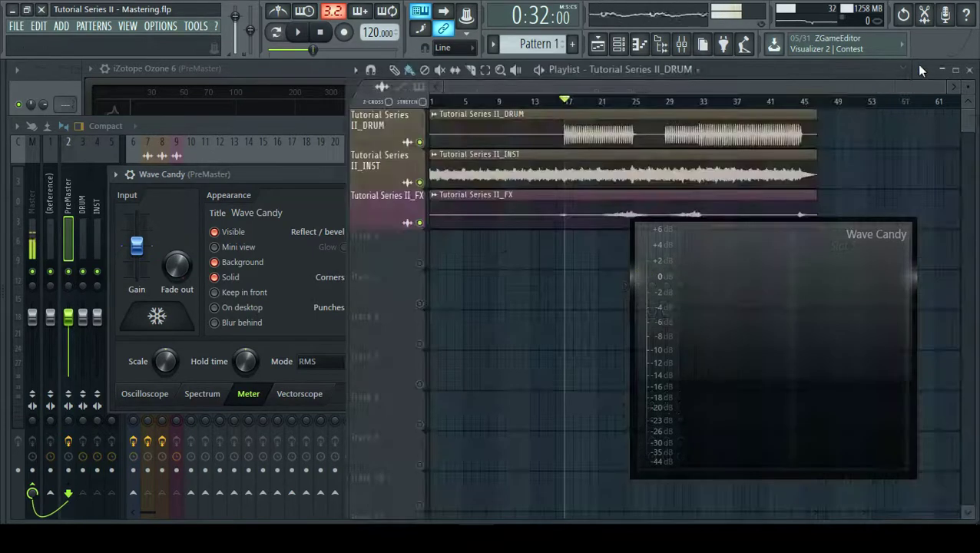
key(space)
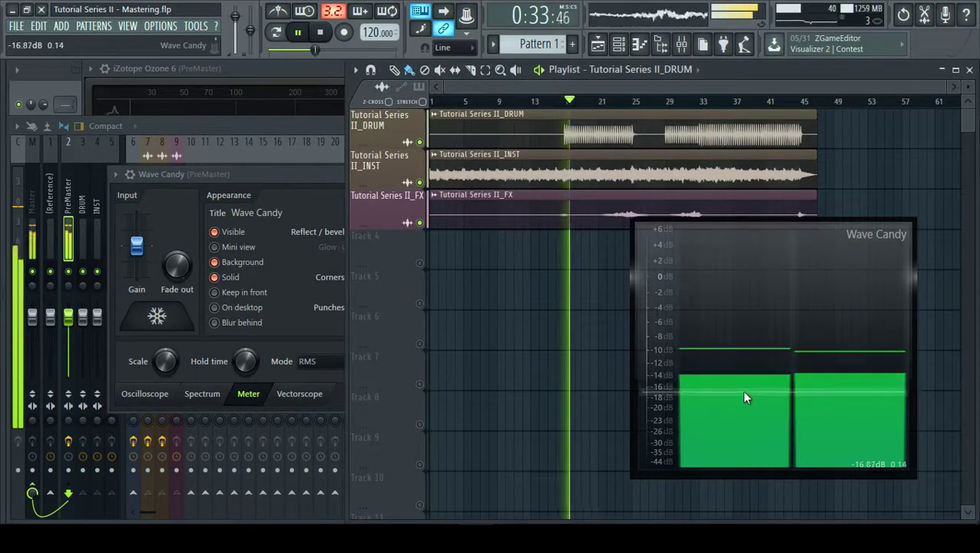
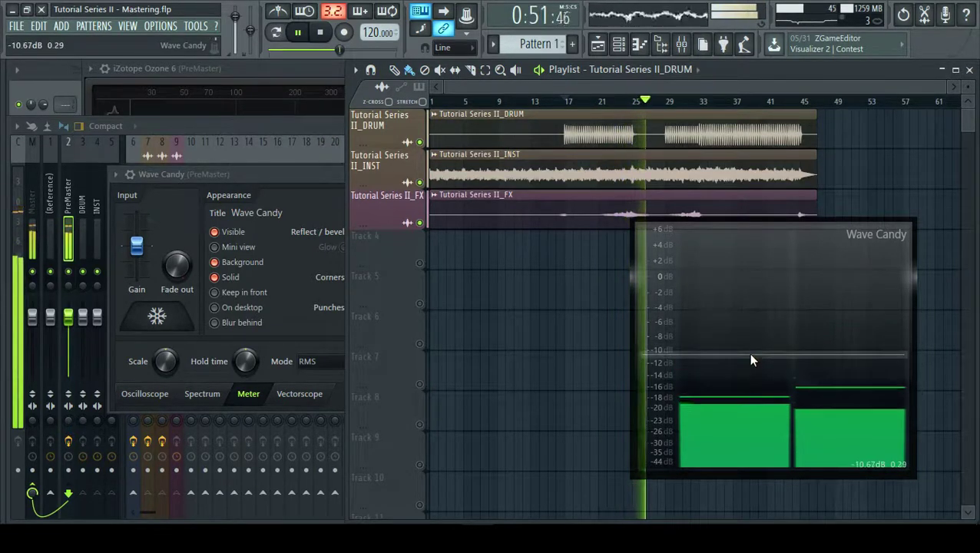
click(696, 103)
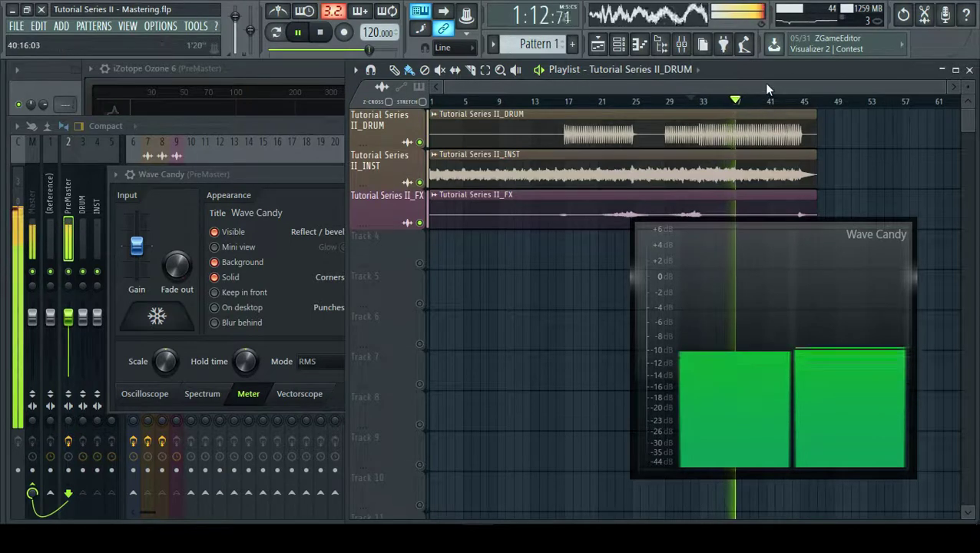
- Move the Wave Candy display farther away from the playlist tracks, bring Ozone 6 to the front and stop playback
drag(739, 282, 778, 315)
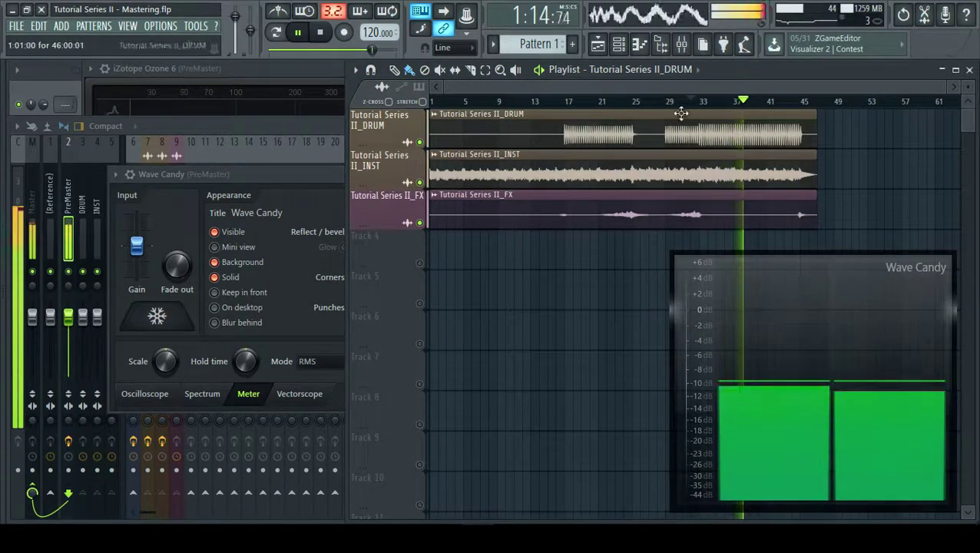
scroll(596, 192, up, 3)
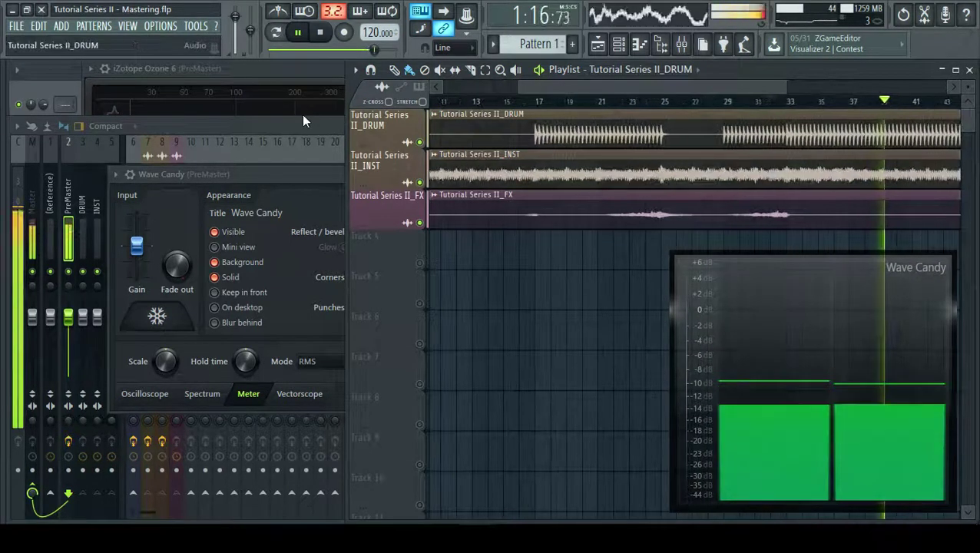
click(308, 70)
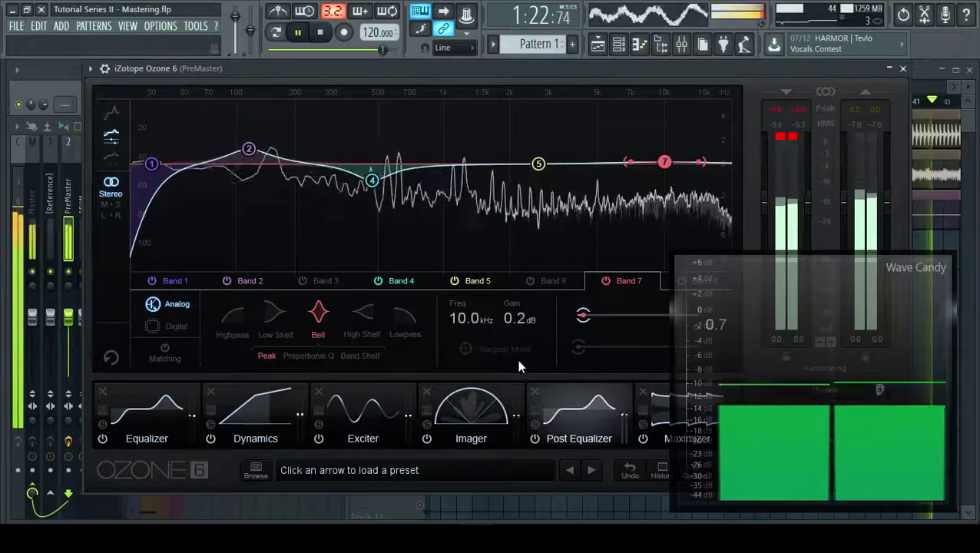
key(space)
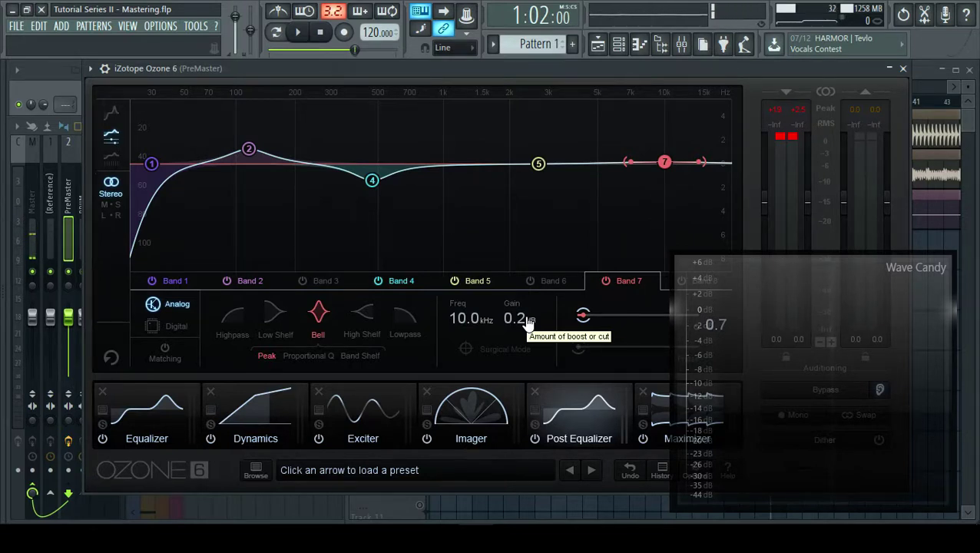
click(921, 97)
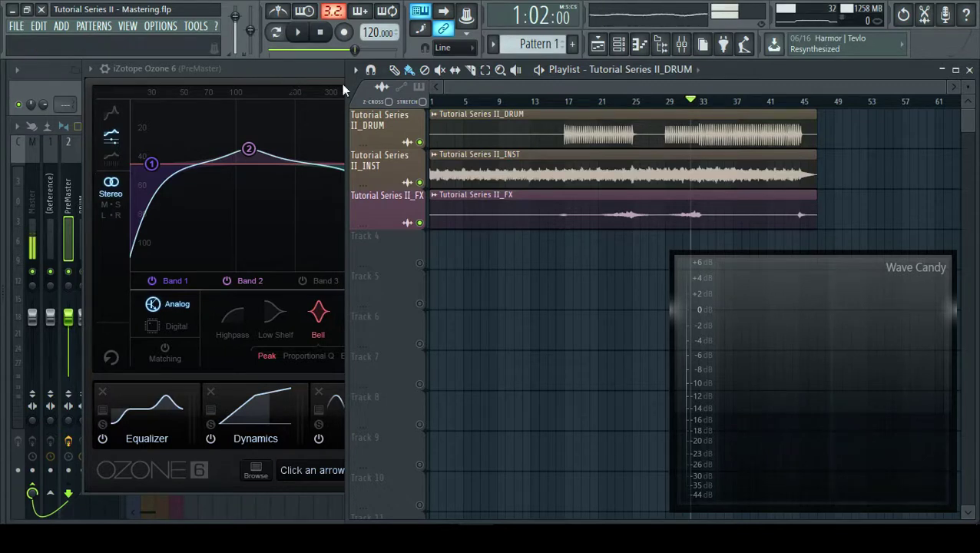
click(274, 70)
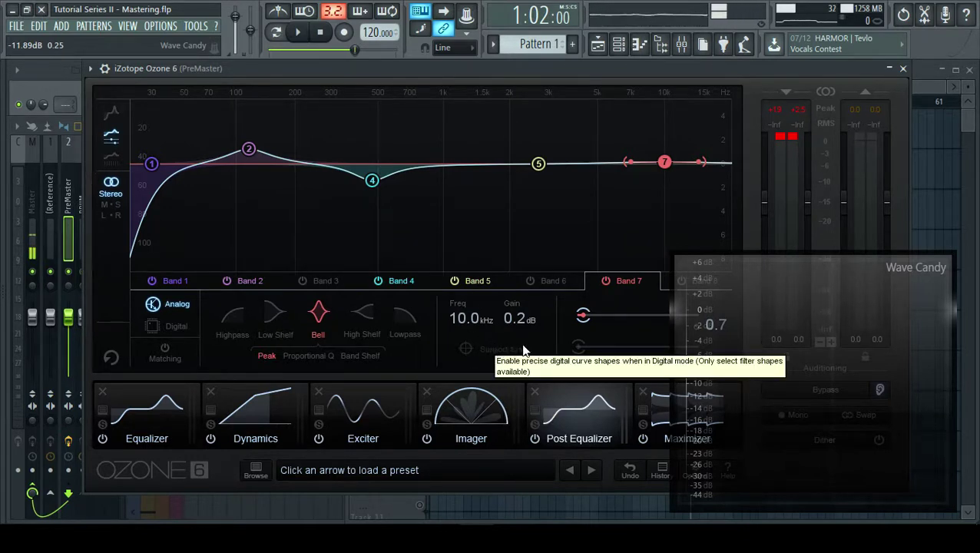
key(F5)
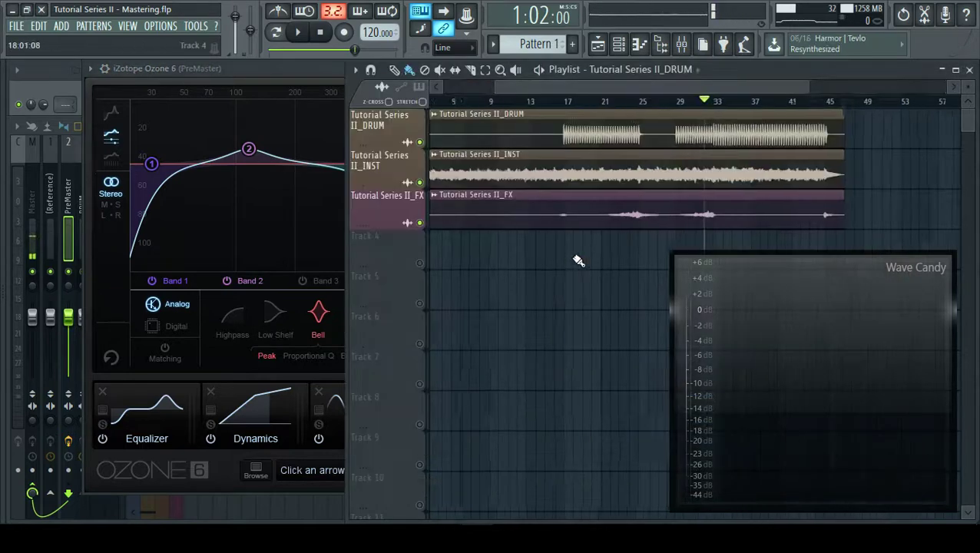
scroll(578, 261, down, 1)
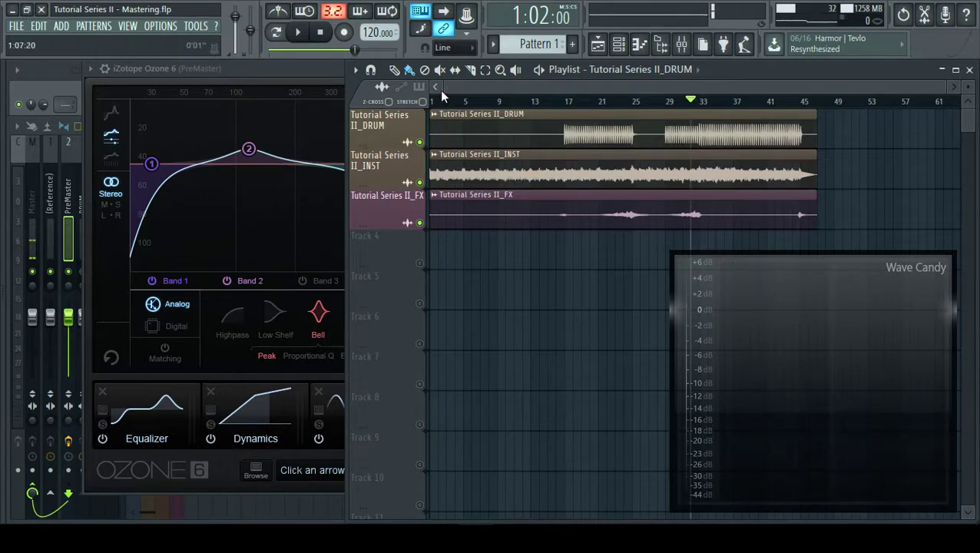
click(77, 125)
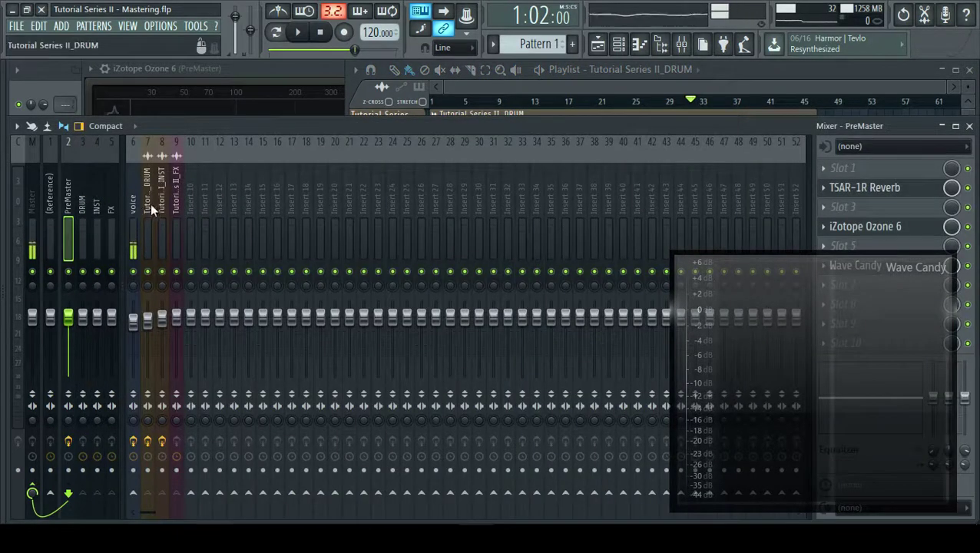
click(665, 86)
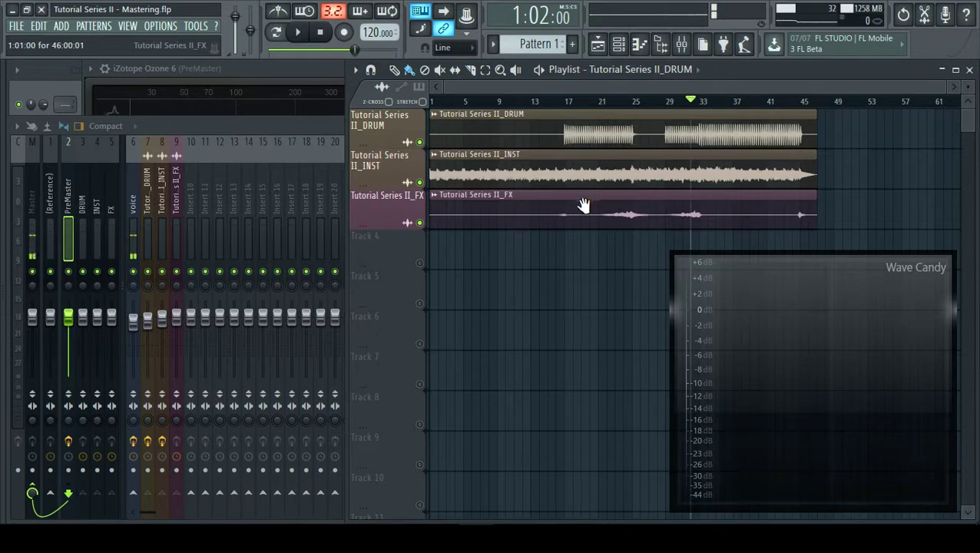
click(306, 76)
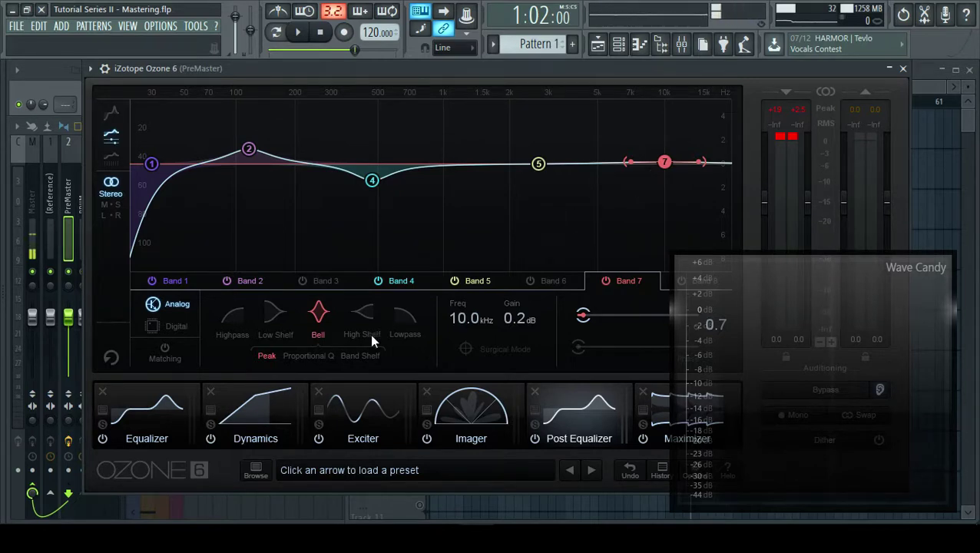
- Review the Ozone modules from Equalizer through Dynamics, Exciter, Imager, Post Equalizer and Maximizer, and return to the Equalizer
click(147, 417)
click(267, 415)
click(354, 415)
click(485, 415)
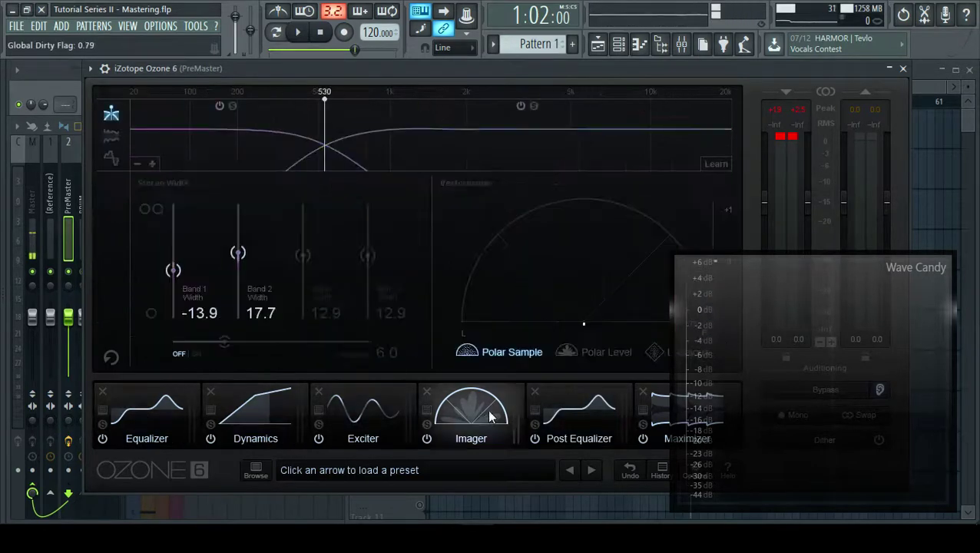
click(564, 411)
click(655, 407)
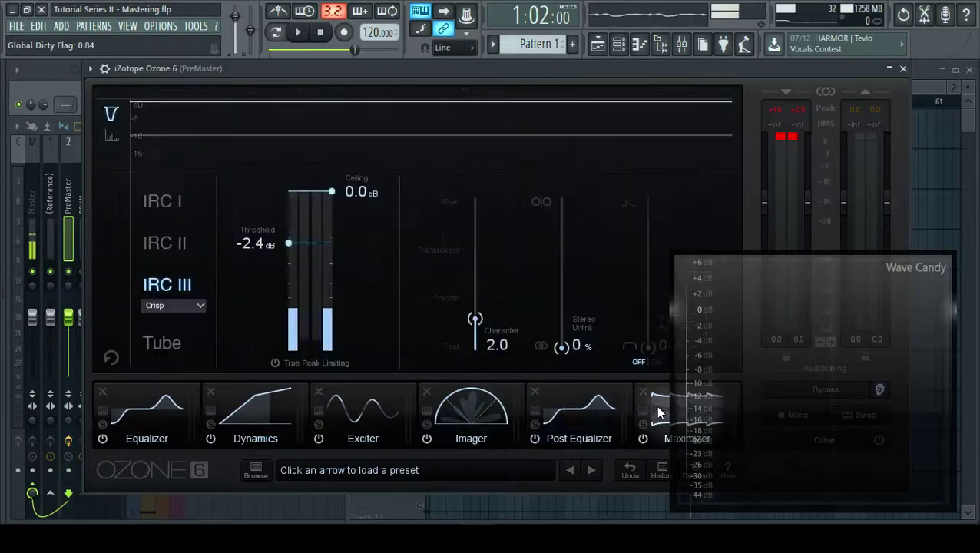
click(588, 407)
click(467, 411)
click(331, 407)
click(154, 411)
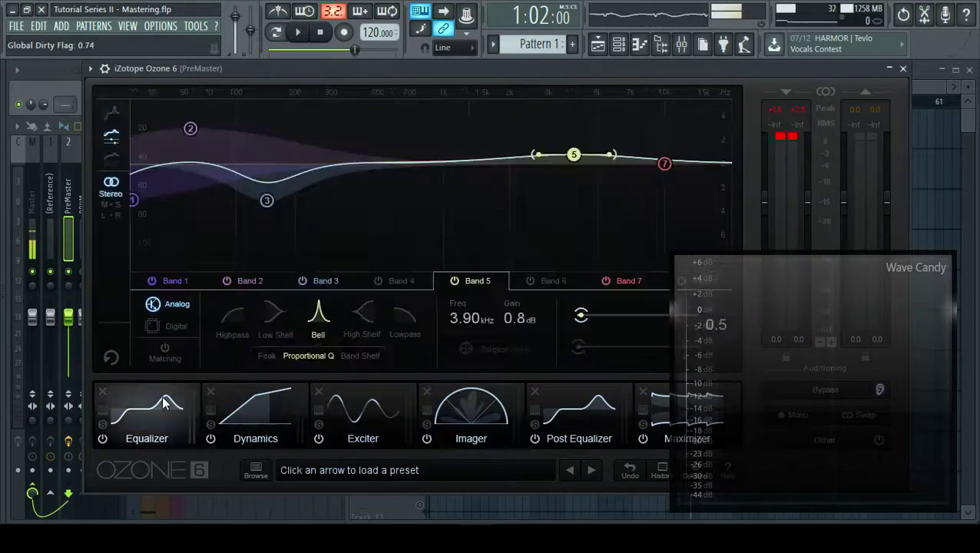
- Shift the Ozone 6 window sideways and bring the playlist back to the front
click(914, 68)
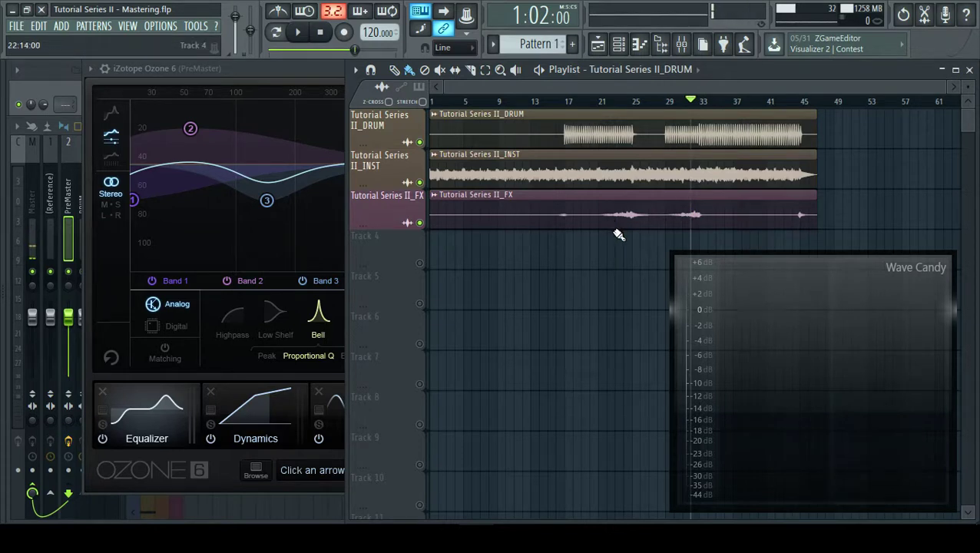
double_click(247, 68)
mouse_move(218, 75)
mouse_down()
mouse_move(176, 69)
mouse_move(200, 68)
mouse_up()
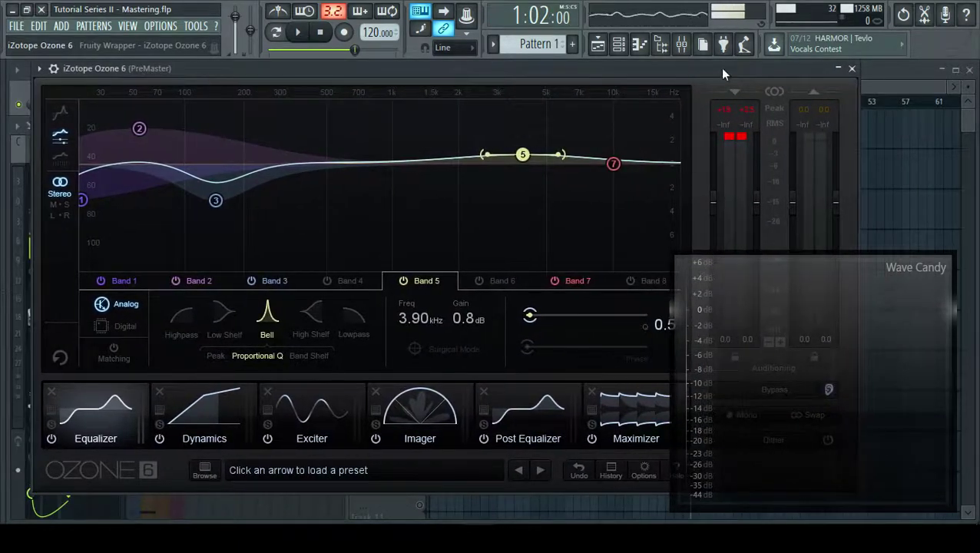
click(895, 68)
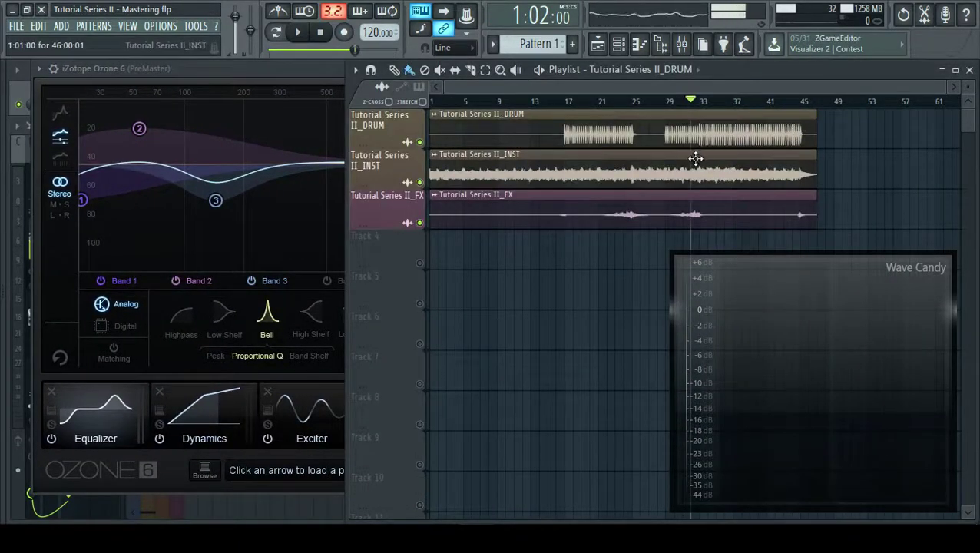